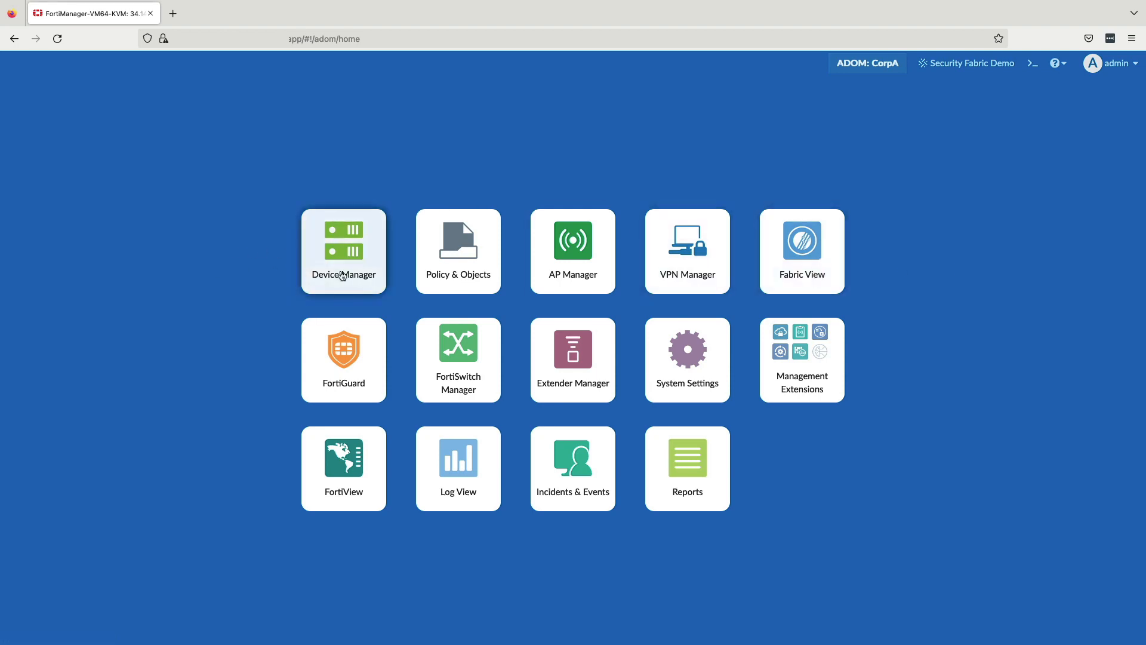
Step: Open the CorpA SD-WAN overlay template in Device Manager and examine its advanced region settings
left_click(344, 262)
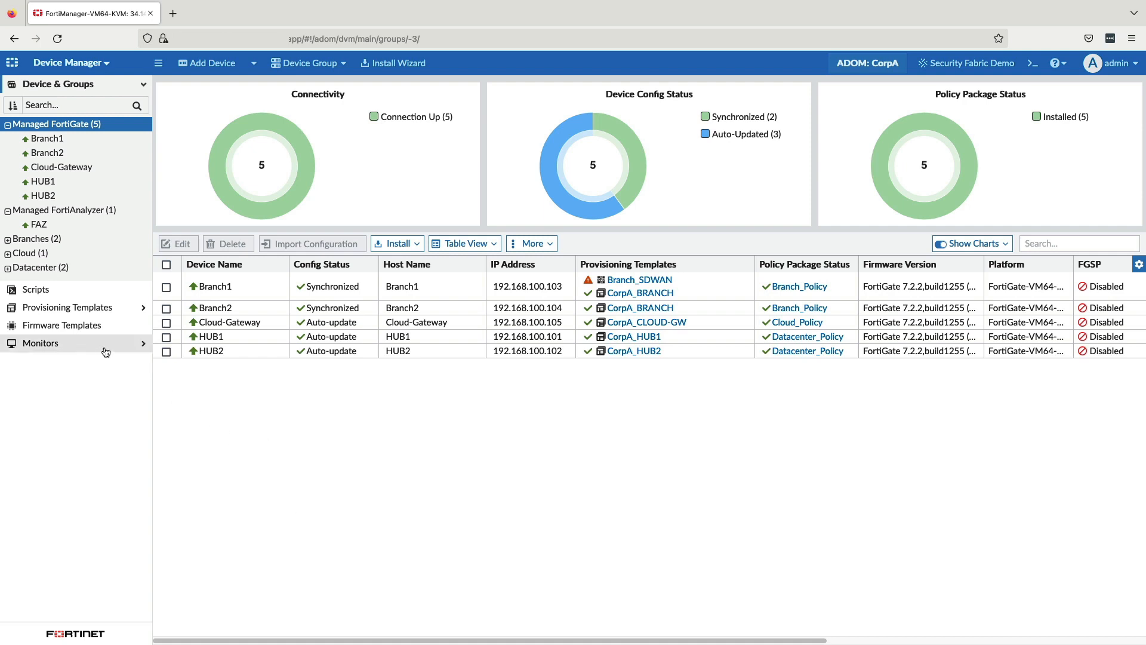
left_click(75, 307)
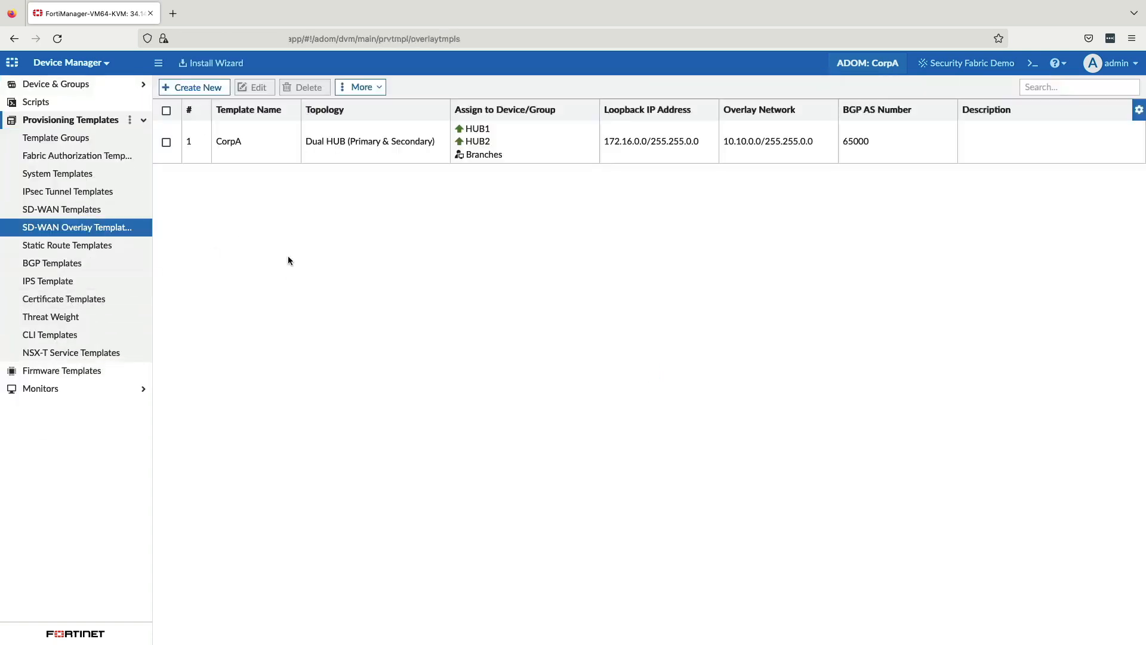
double_click(267, 147)
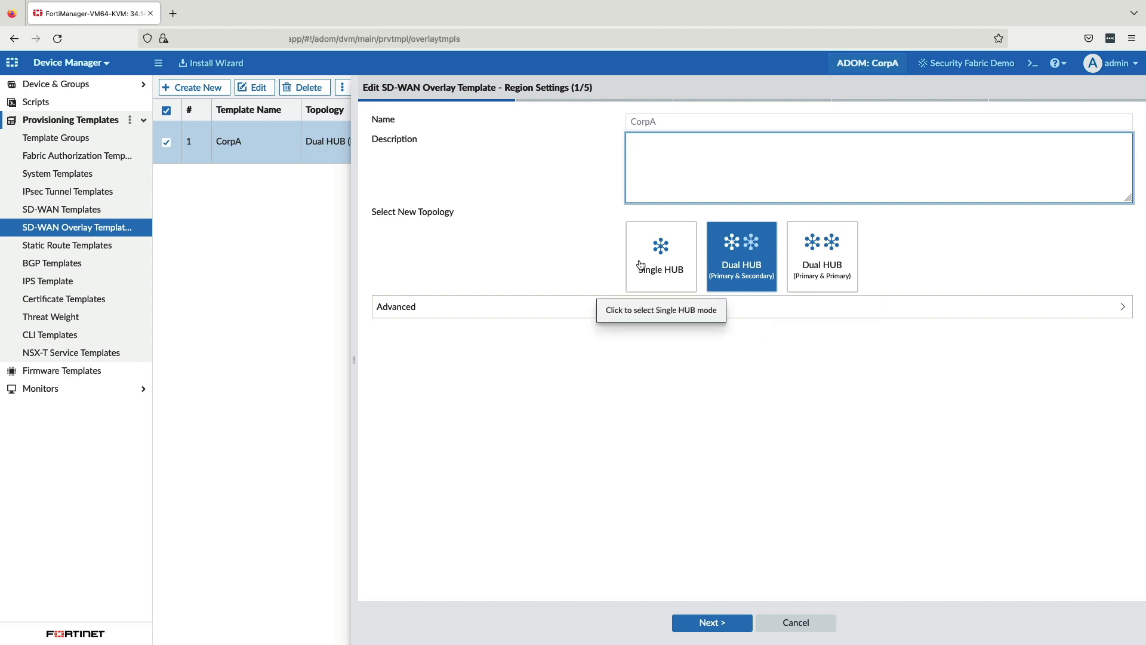
left_click(578, 317)
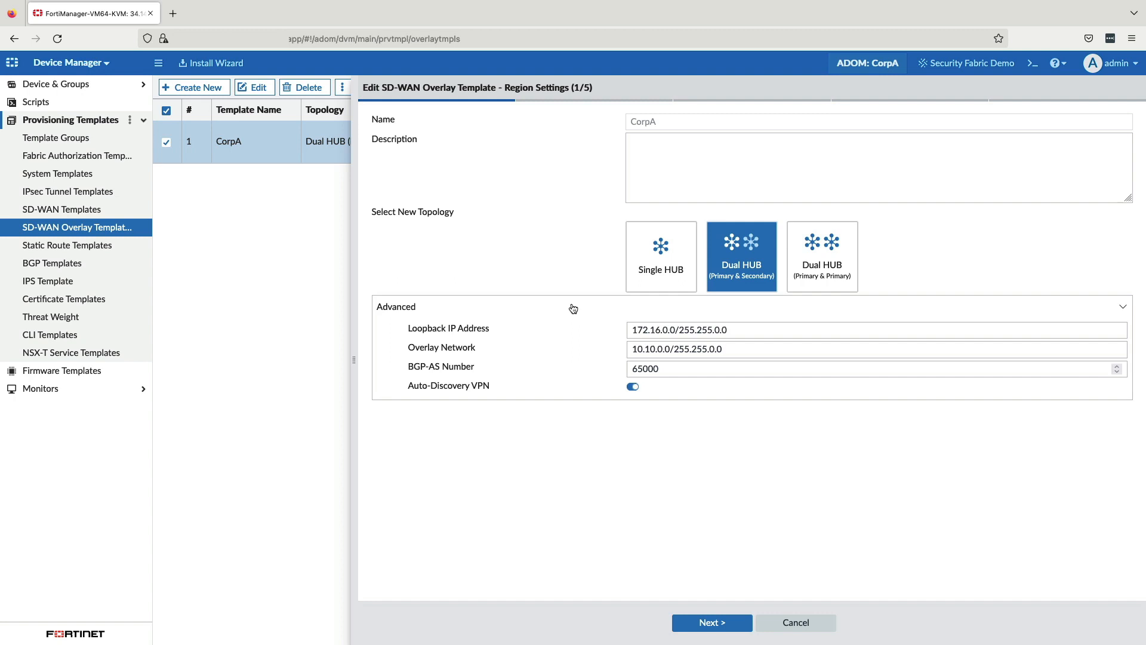
left_click(574, 312)
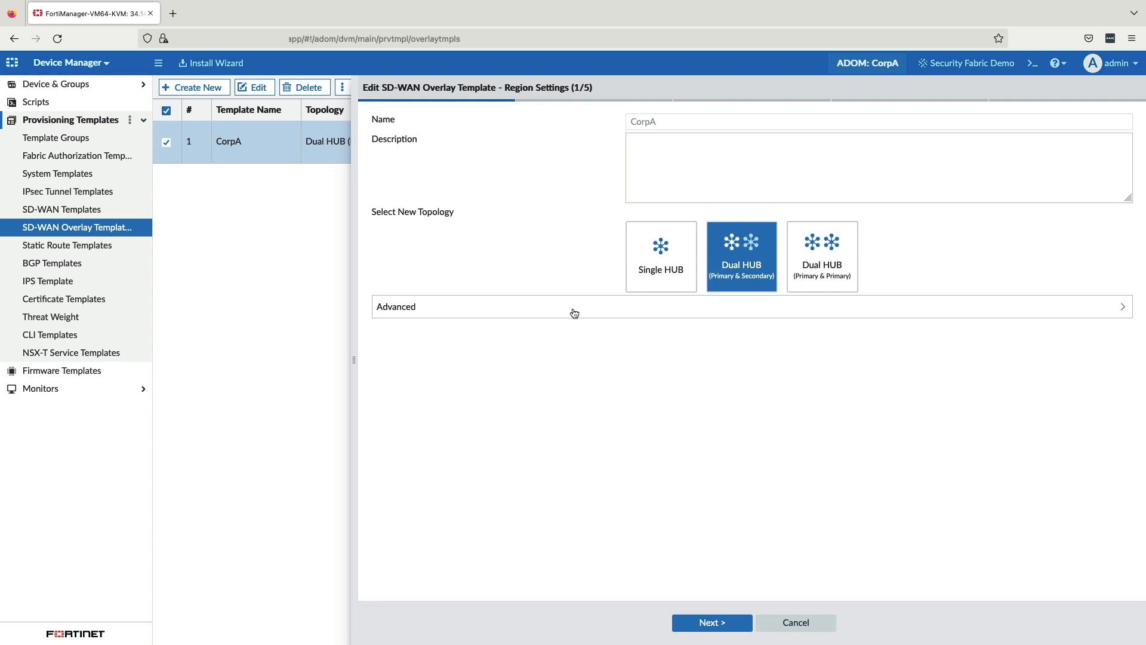
Step: Continue to the role assignment, check the Primary HUB choices, and select Branches as the device group assignment
left_click(719, 622)
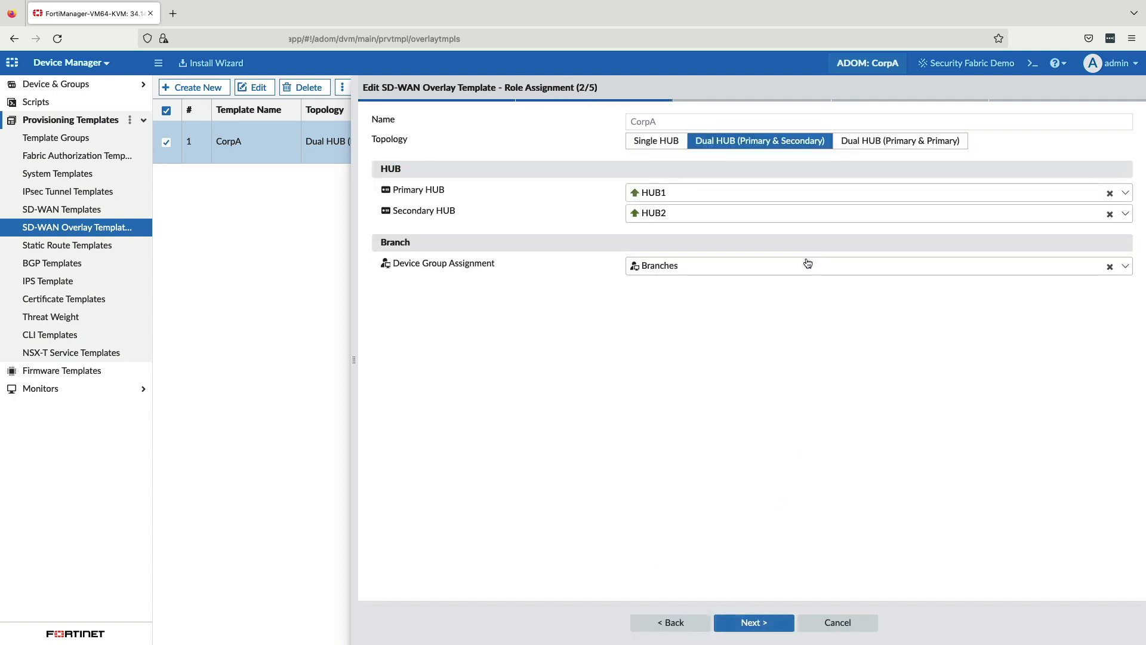
left_click(714, 194)
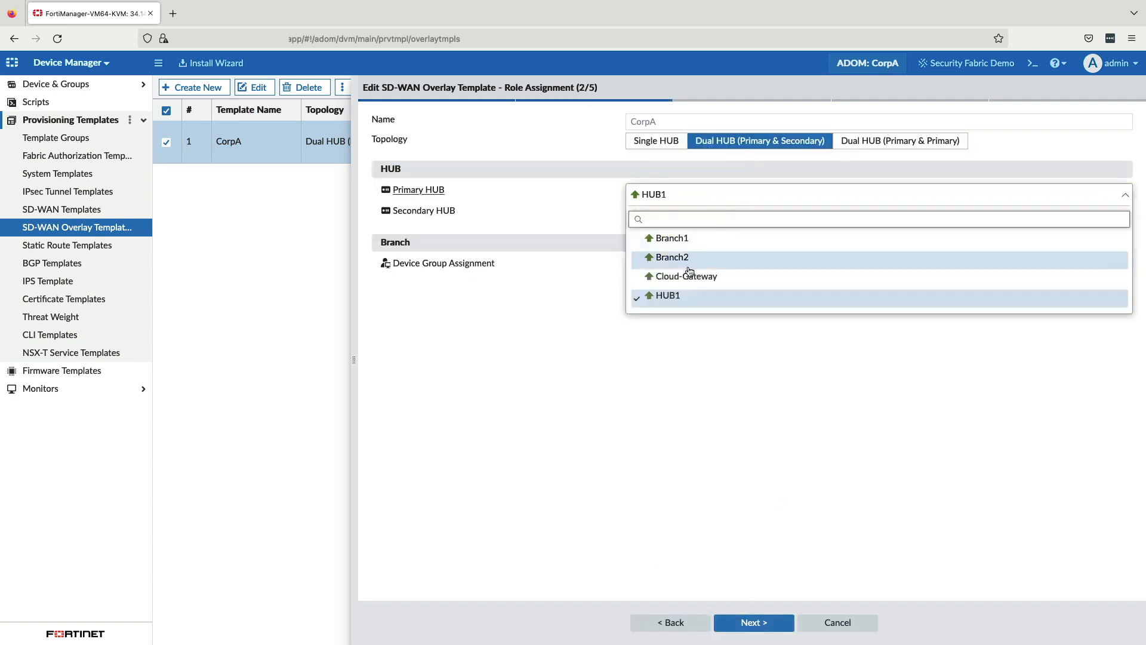
left_click(683, 344)
left_click(659, 266)
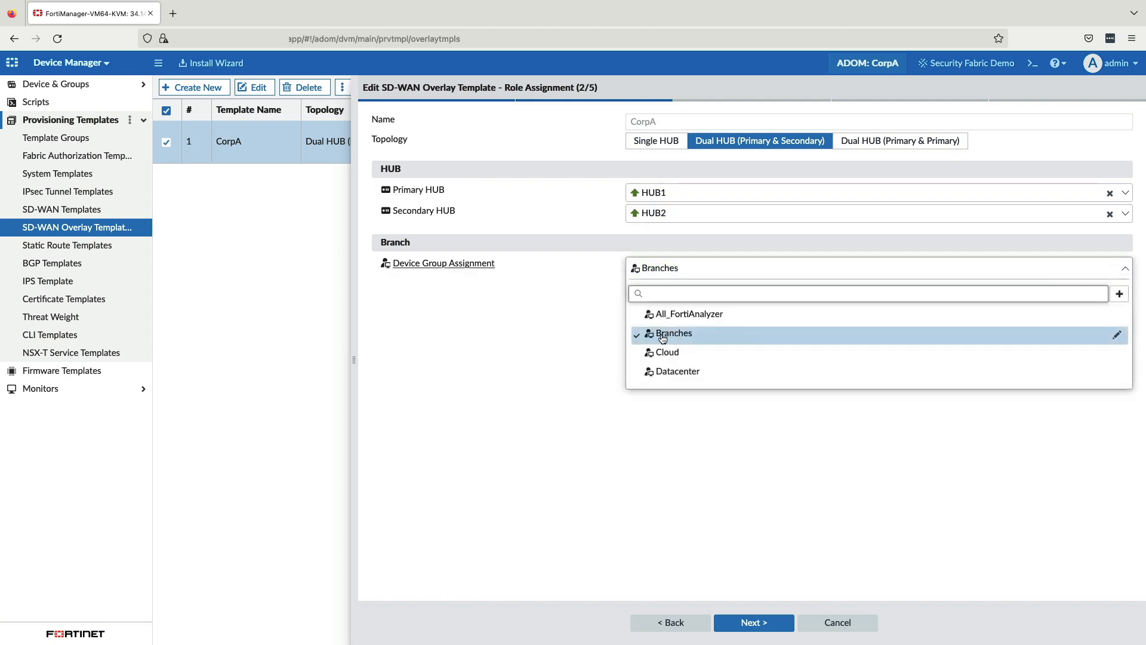
left_click(663, 334)
left_click(770, 623)
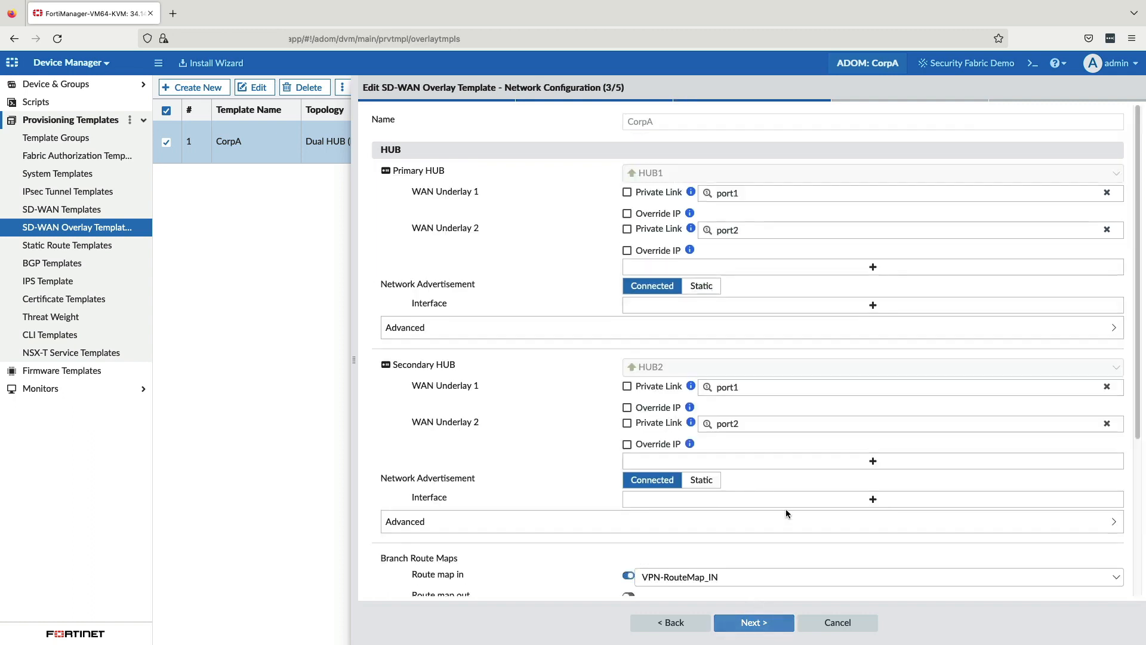
Step: Review the overlay template's hub and branch network configuration and its SD-WAN template options, continuing to the last page
scroll(787, 513, "down", 3)
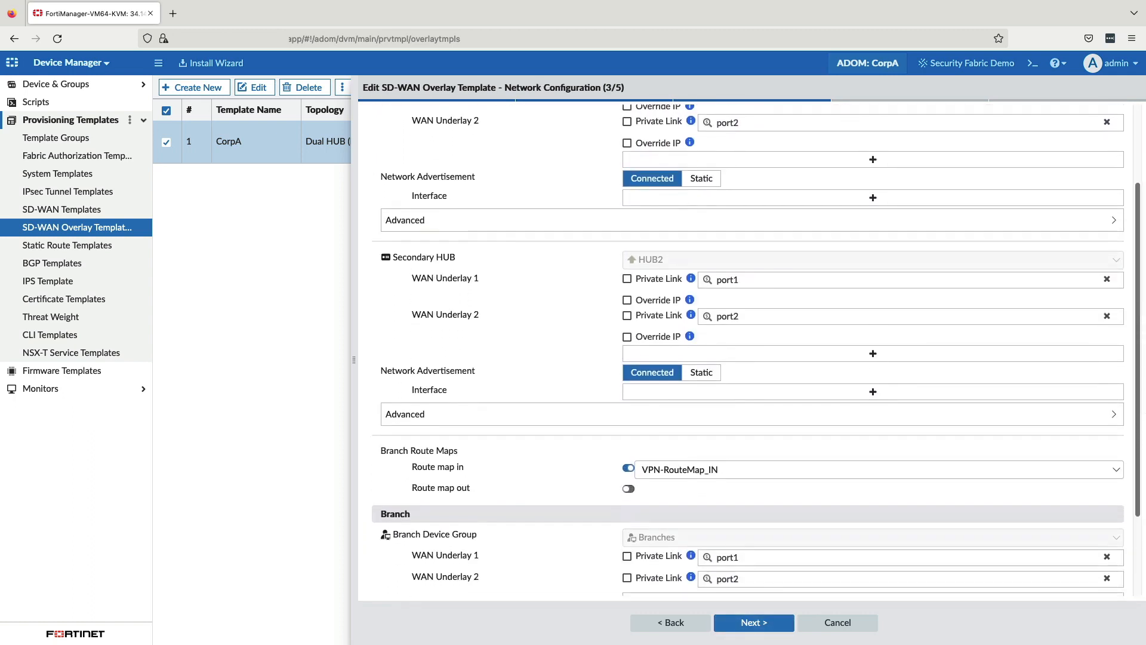
scroll(770, 478, "down", 3)
left_click(751, 622)
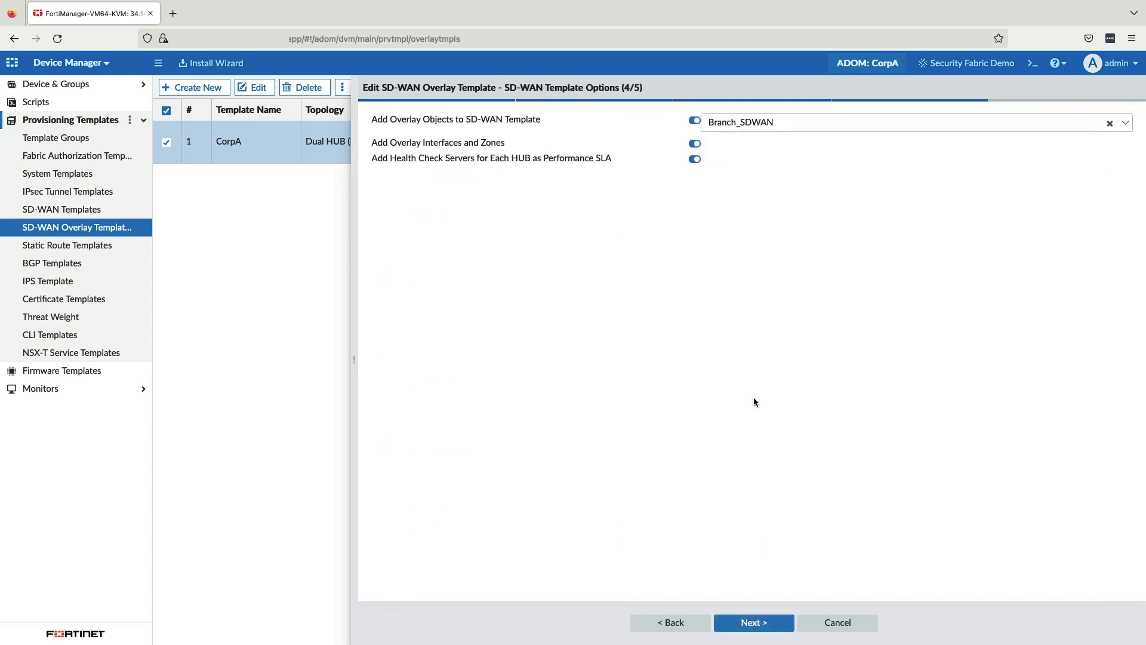
left_click(754, 622)
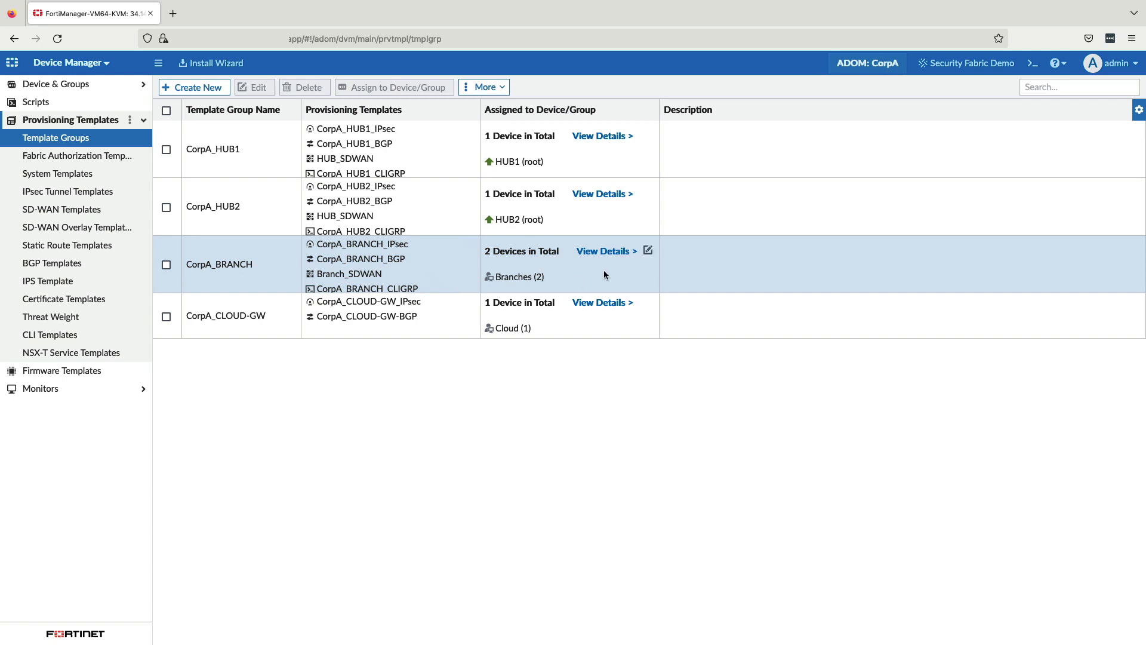
Step: View the devices assigned to the CorpA_BRANCH template group
left_click(607, 251)
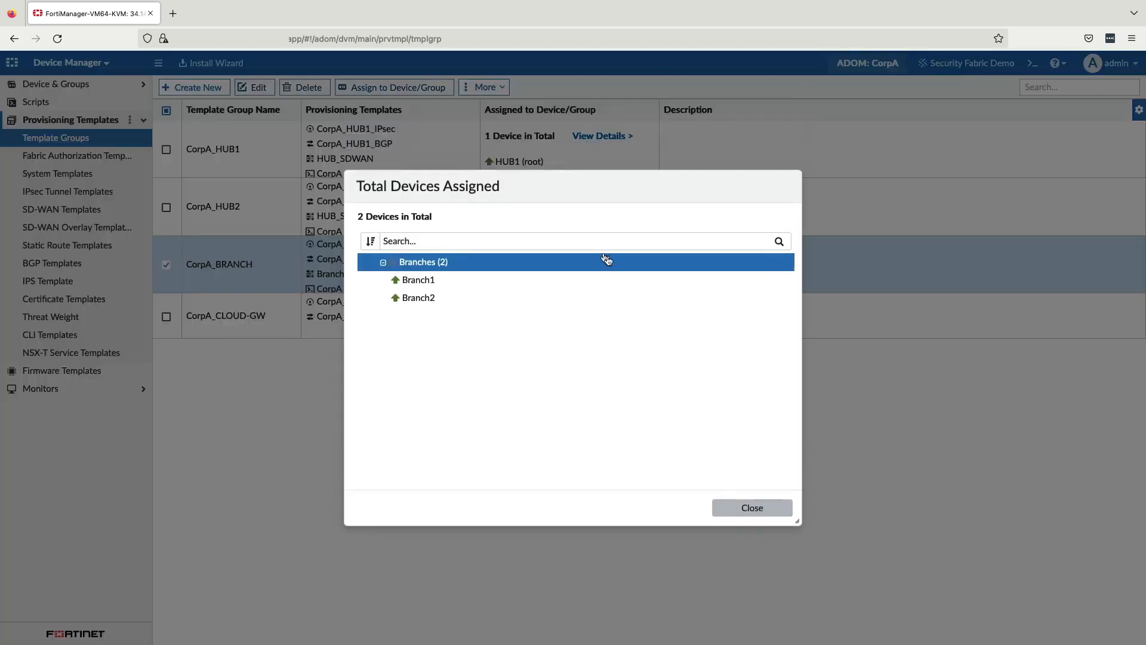
left_click(745, 507)
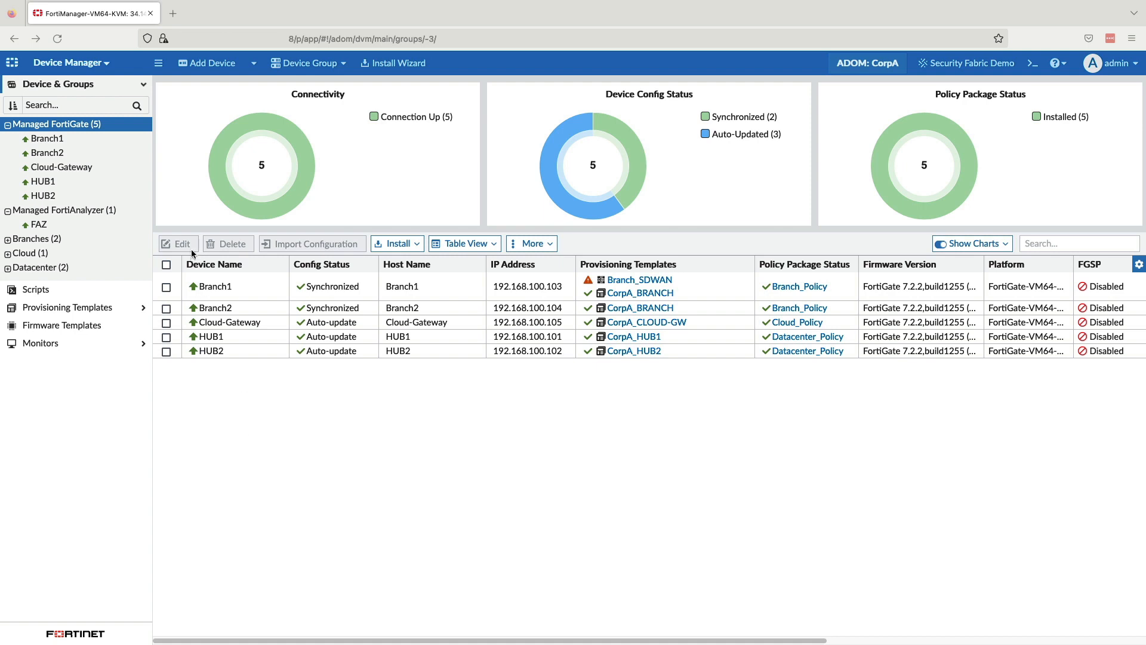
Step: Open the existing corpa_branch_blueprint from the device blueprints to examine its settings
left_click(254, 66)
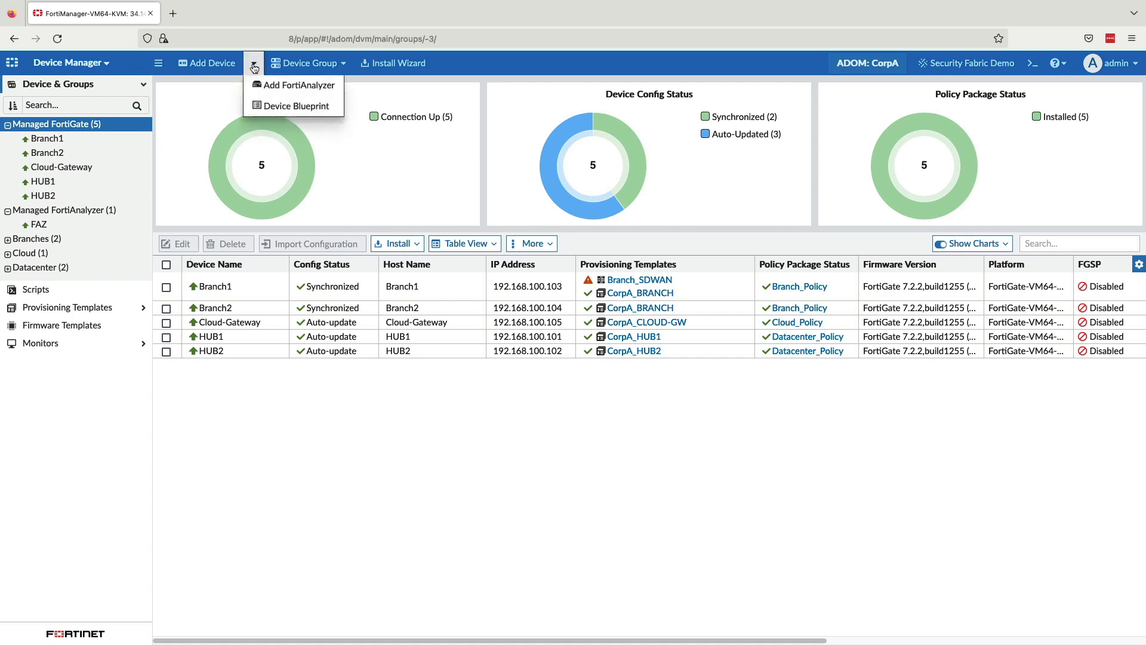
left_click(268, 107)
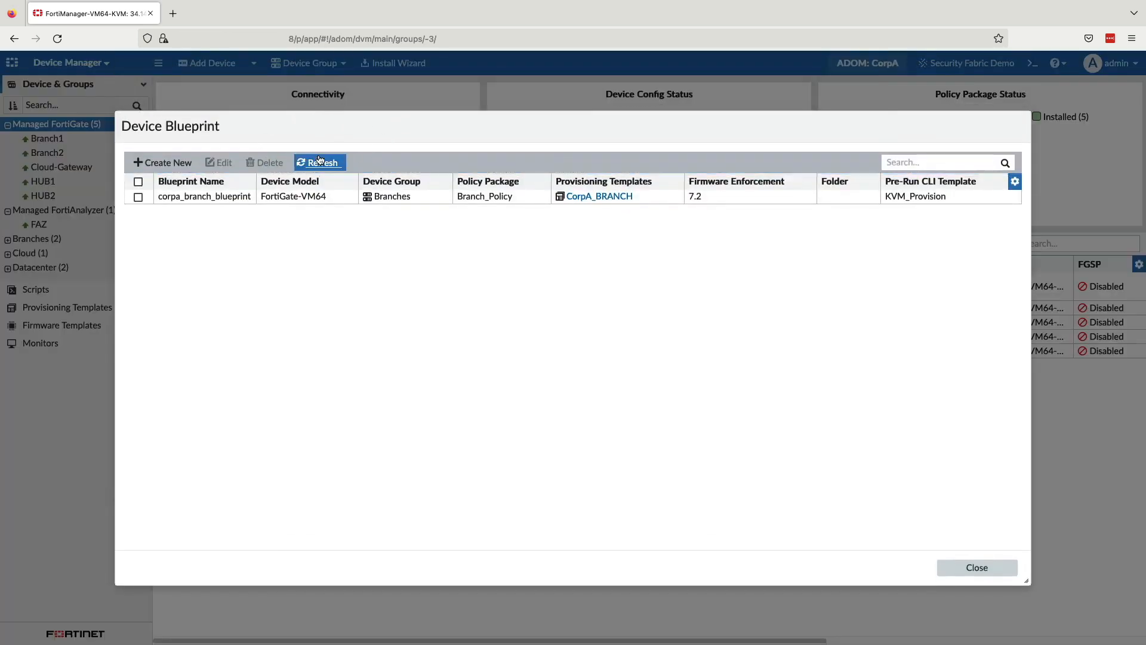
double_click(307, 201)
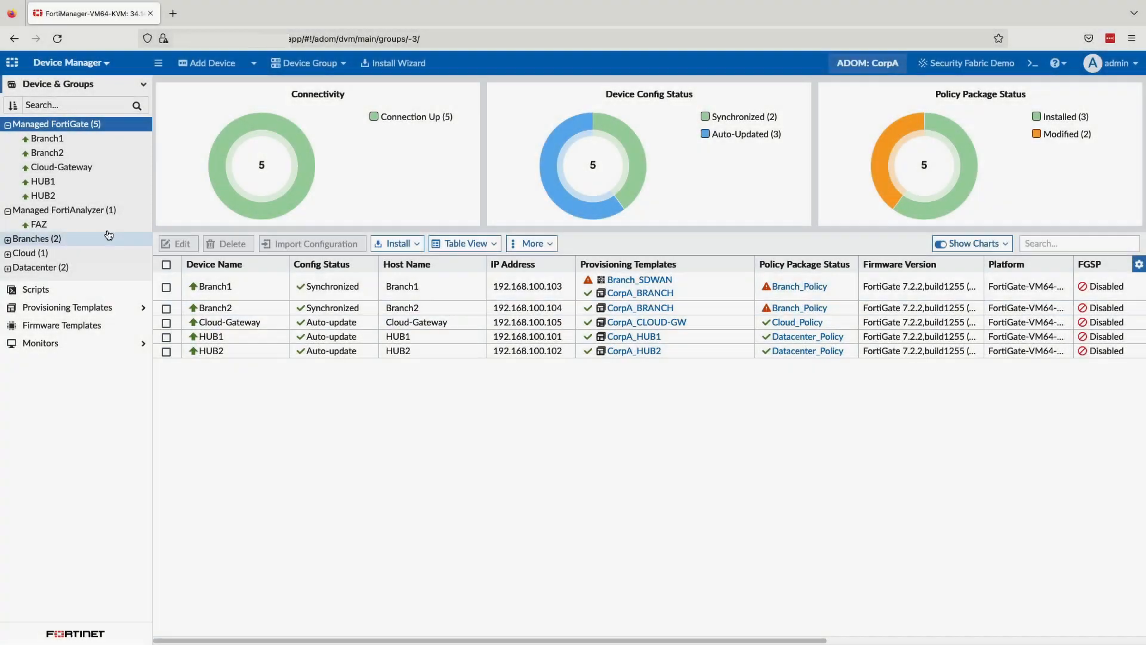
Step: Start adding a model device named Branch3, linked by serial number, and paste in the device's serial number
left_click(206, 64)
left_click(397, 283)
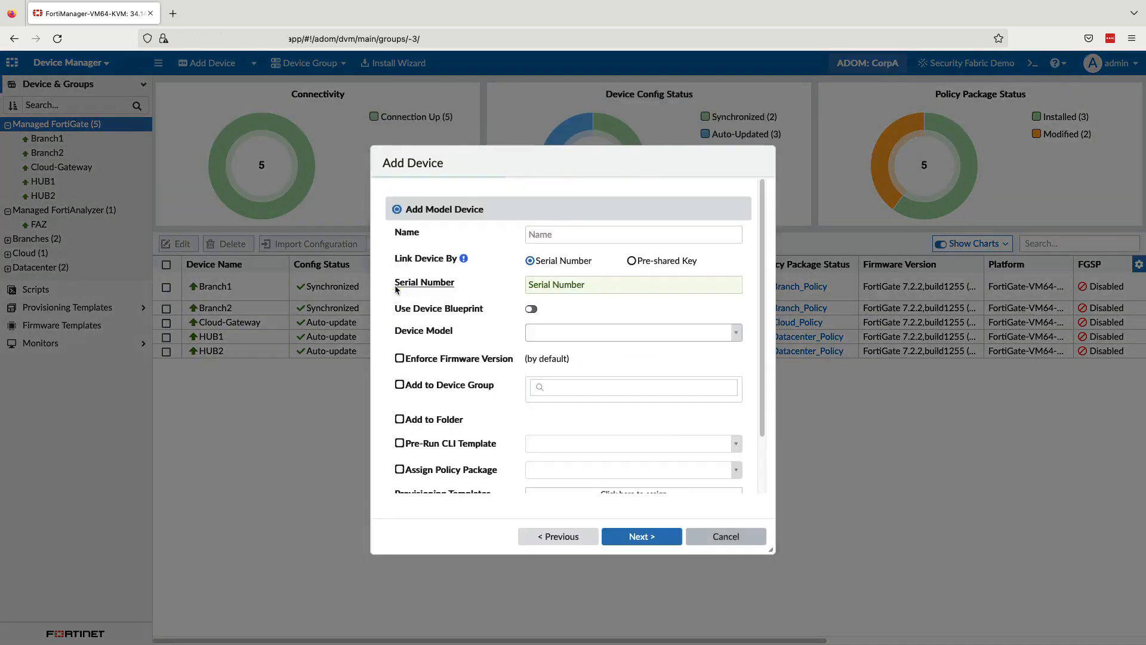
left_click(548, 208)
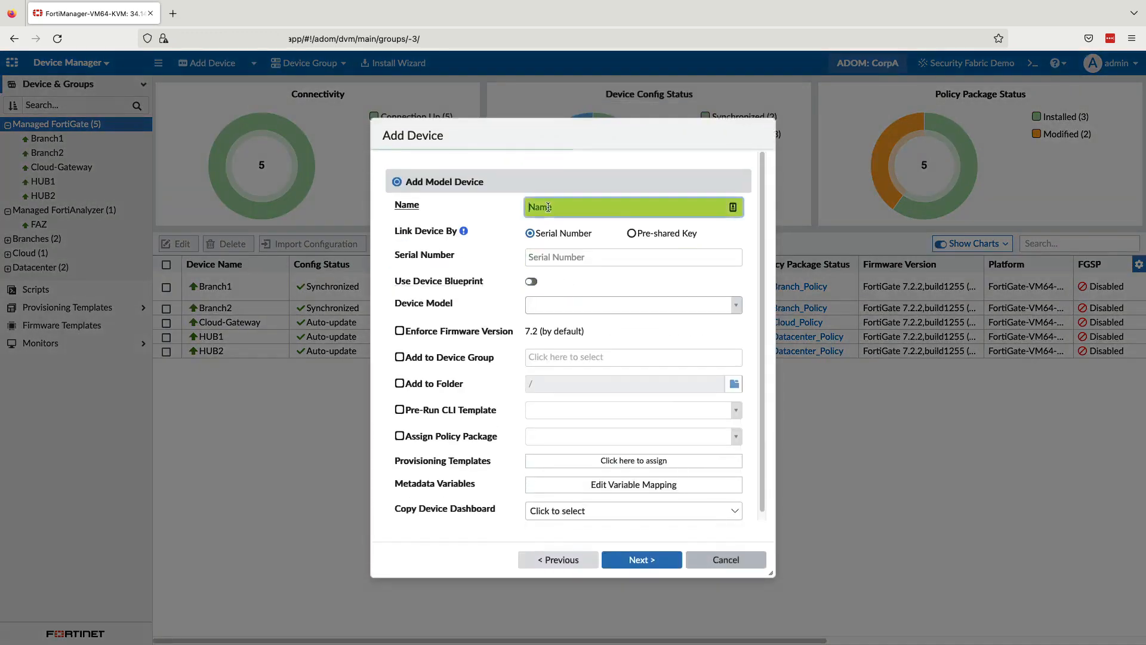
type("Branch3")
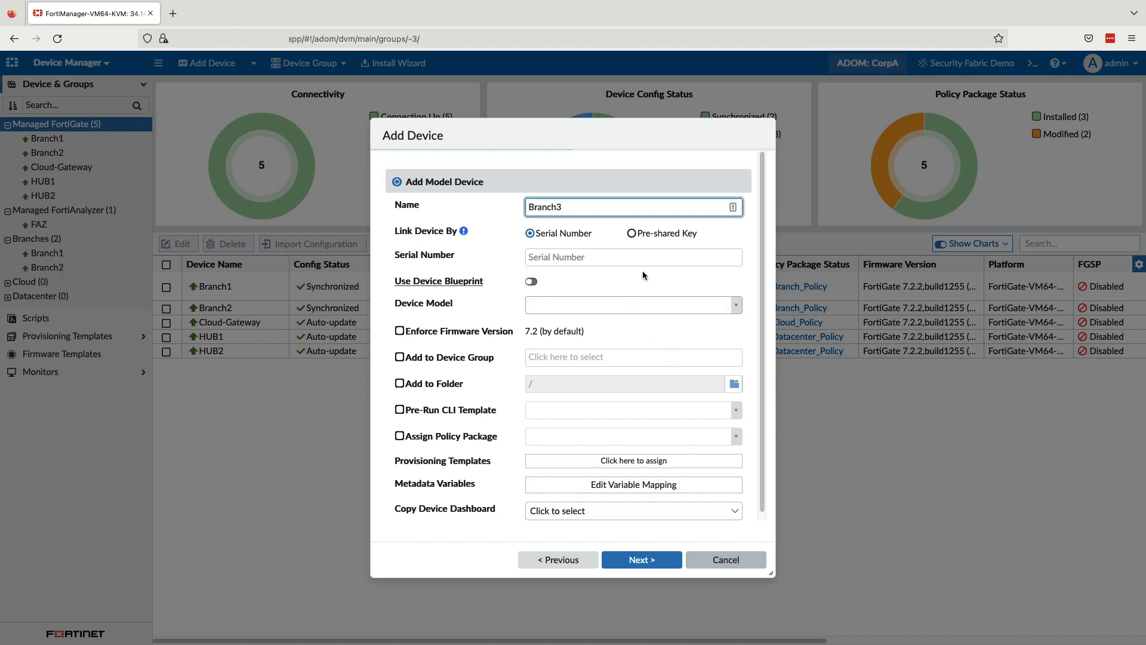
left_click(599, 256)
left_click(599, 257)
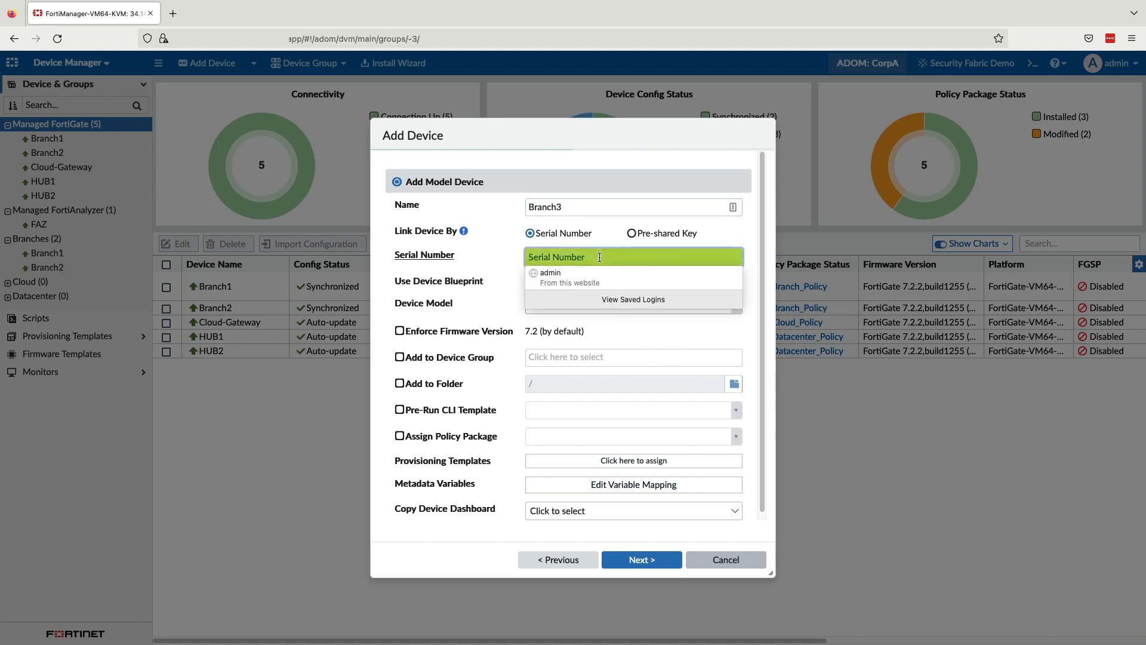
key("ctrl+v")
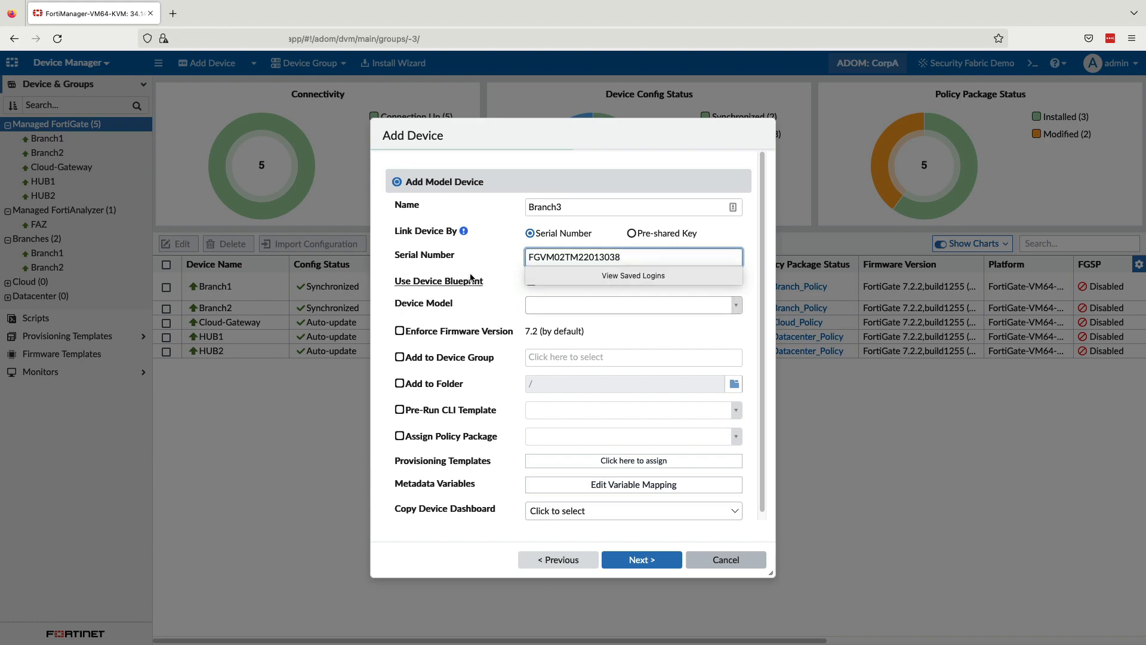
Step: Enable the device blueprint option for Branch3, choose corpa_branch_blueprint (FortiGate-VM64), and set port provisioning to 10
left_click(528, 281)
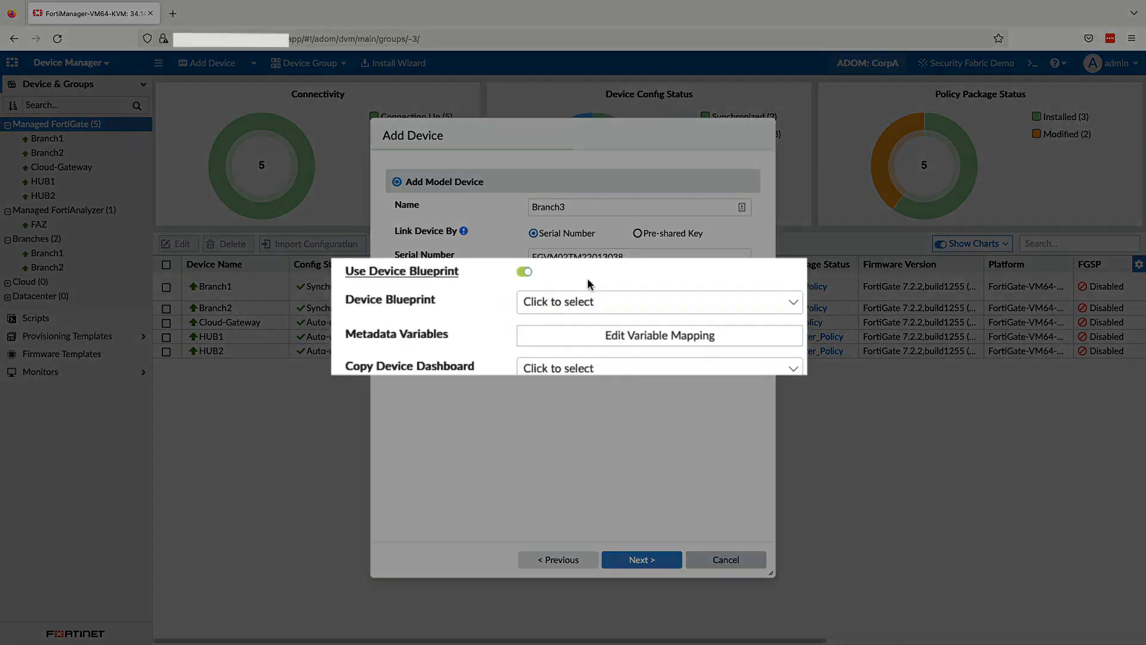
left_click(594, 306)
left_click(594, 365)
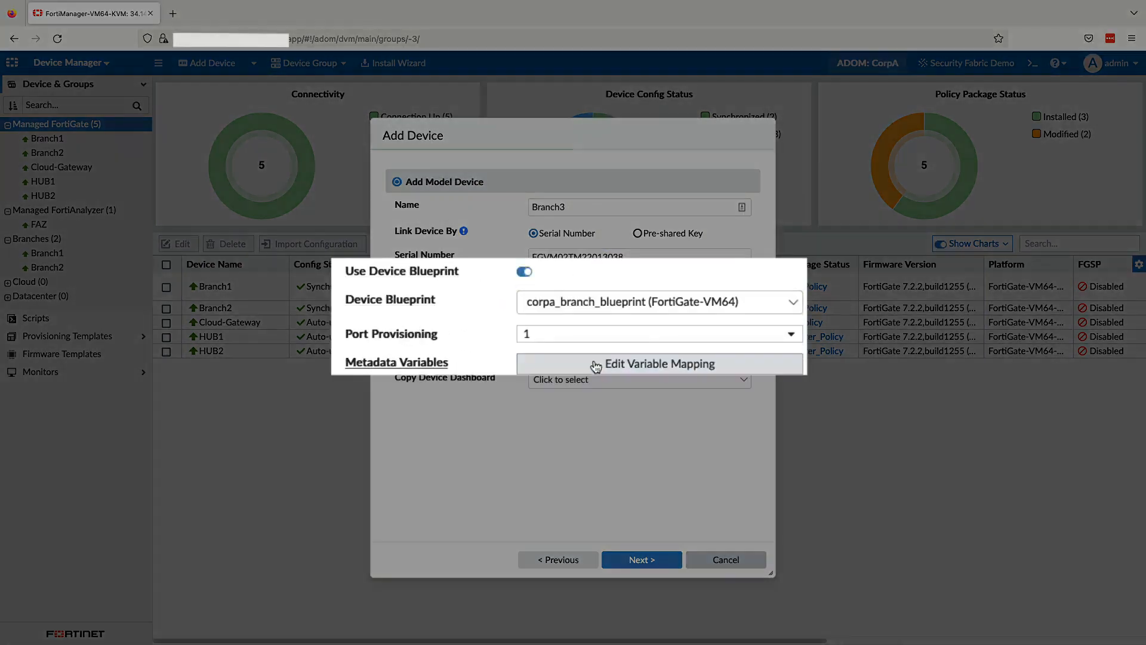
left_click(743, 332)
scroll(747, 402, "down", 2)
left_click(573, 507)
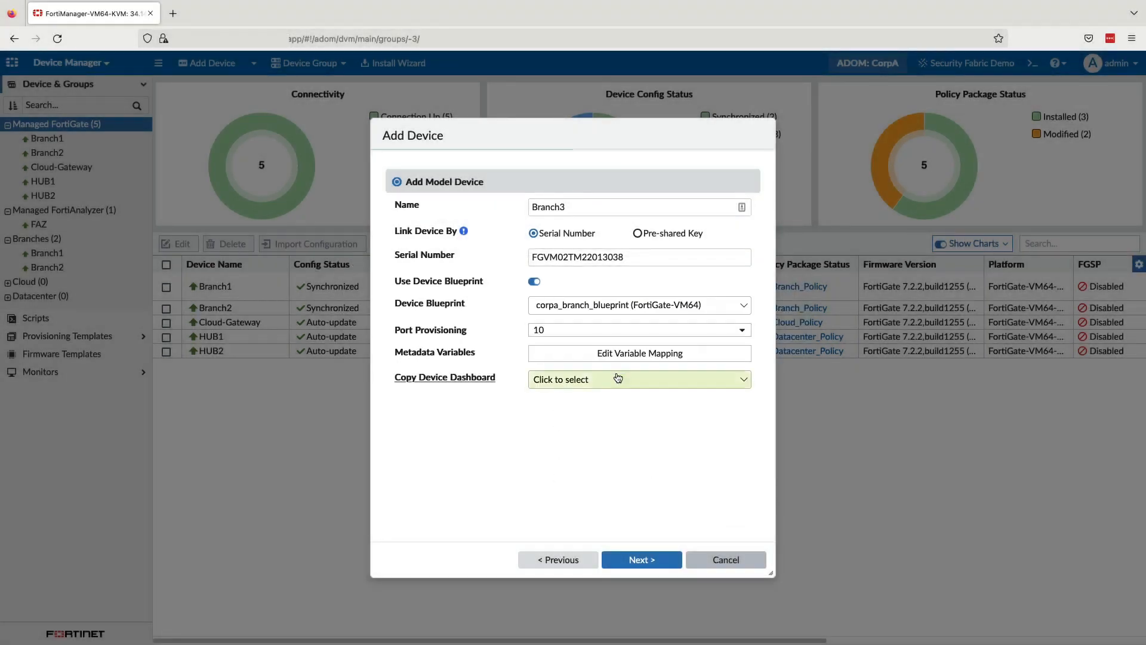
Step: Map the branch_id metadata variable to 3 and finish adding the Branch3 model device
left_click(617, 355)
mouse_move(409, 199)
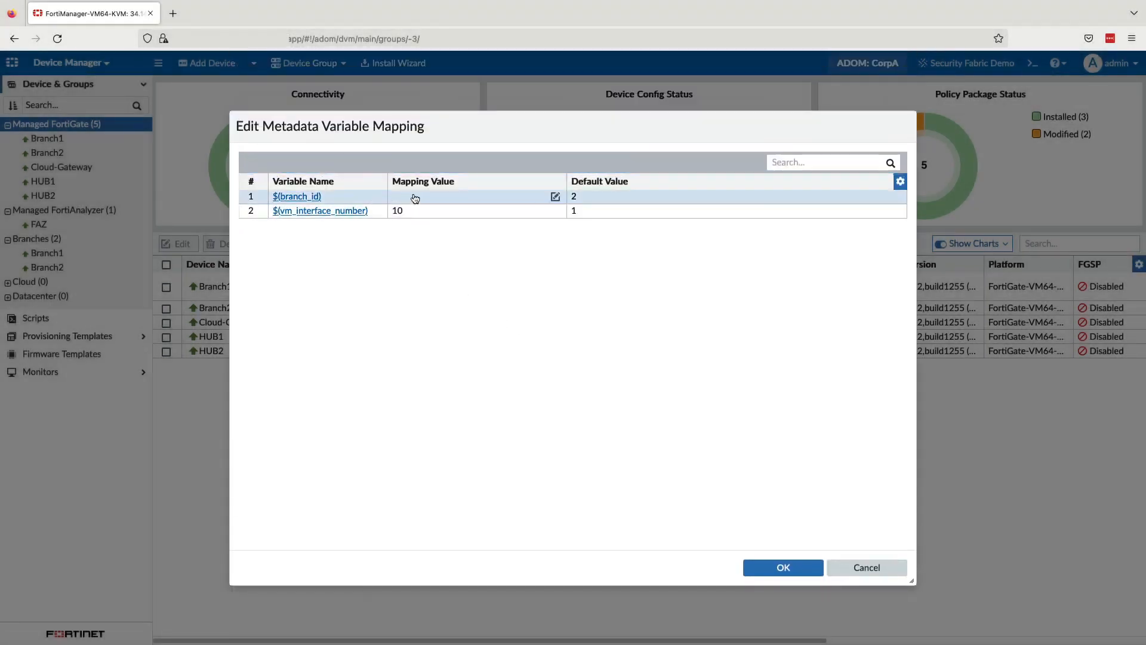
left_click(556, 198)
type("3")
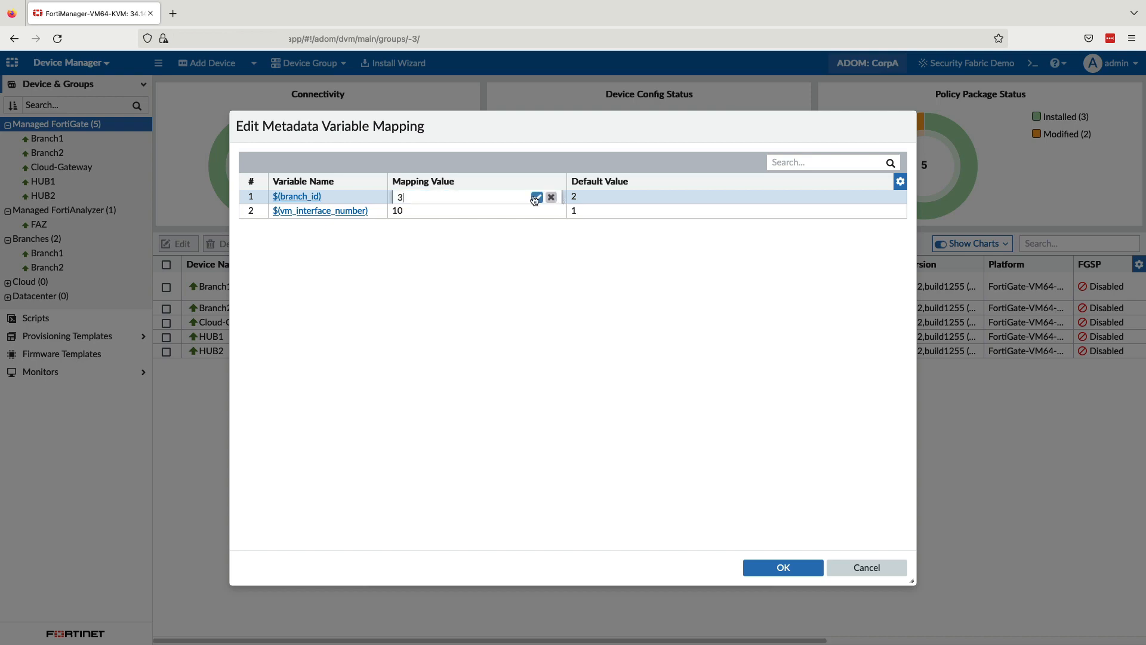
left_click(536, 197)
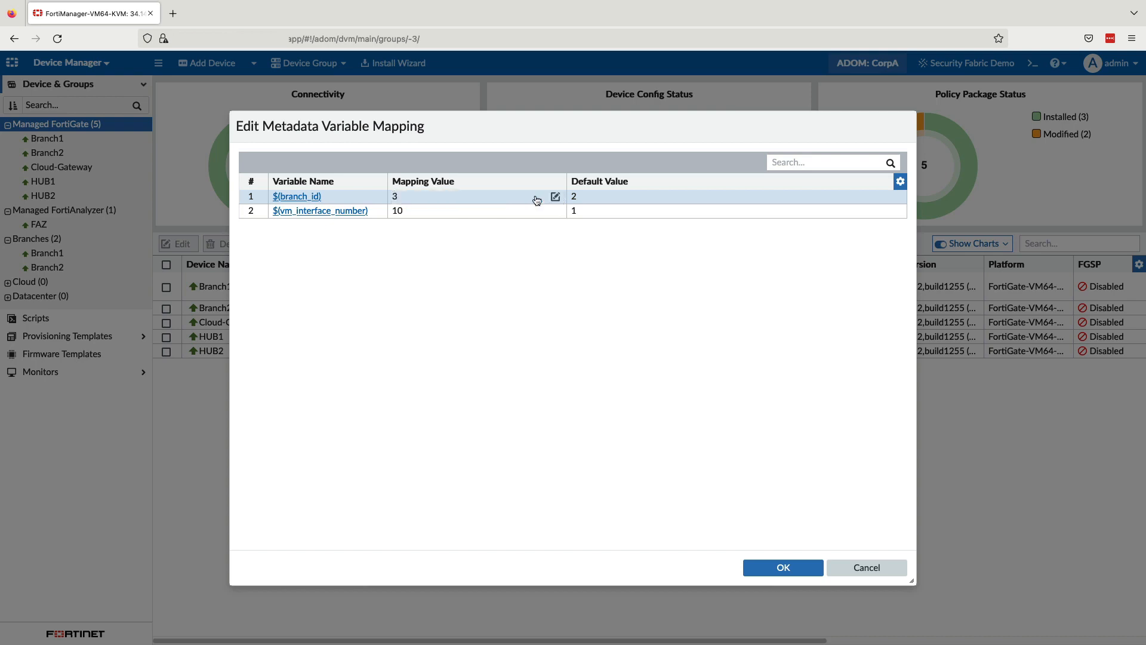
left_click(760, 572)
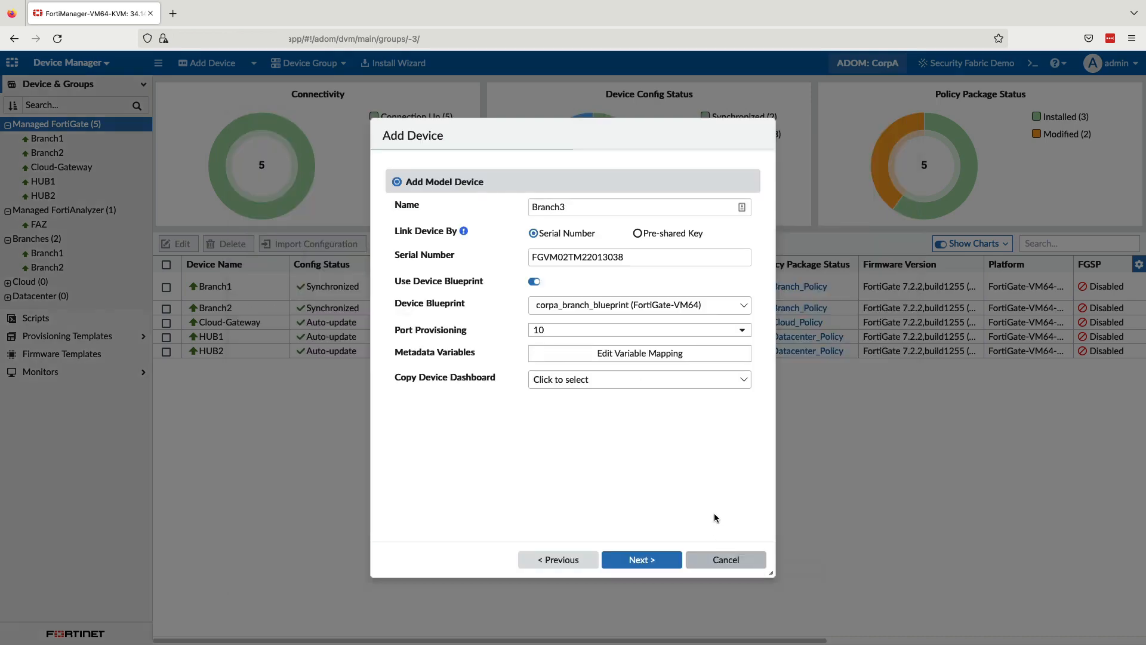
left_click(642, 559)
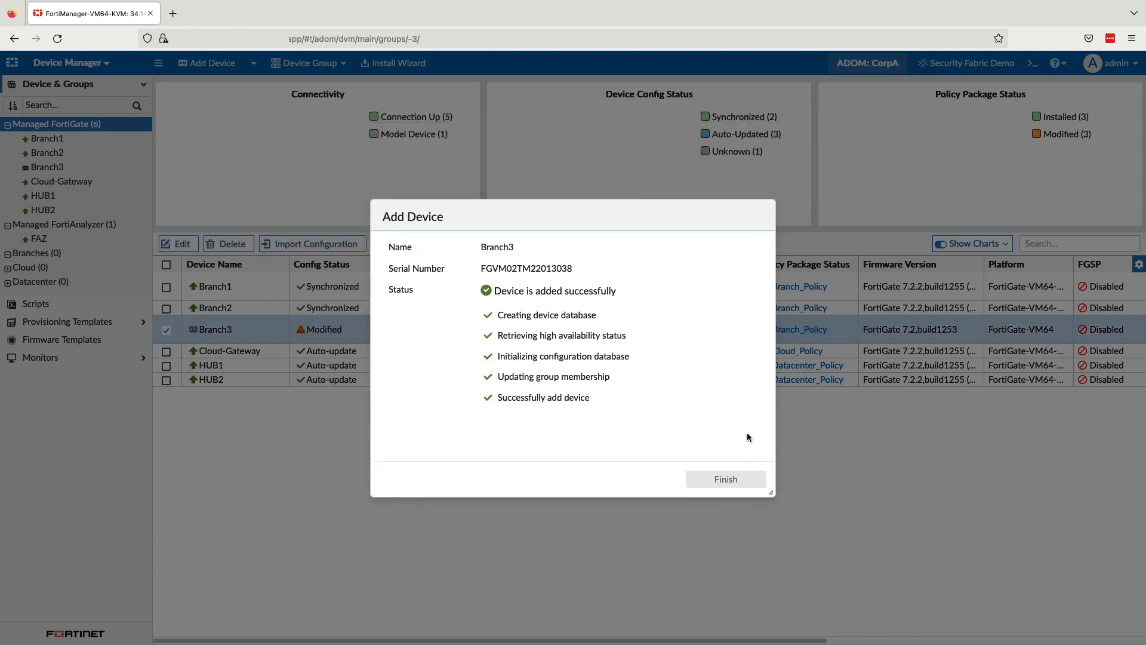
left_click(731, 479)
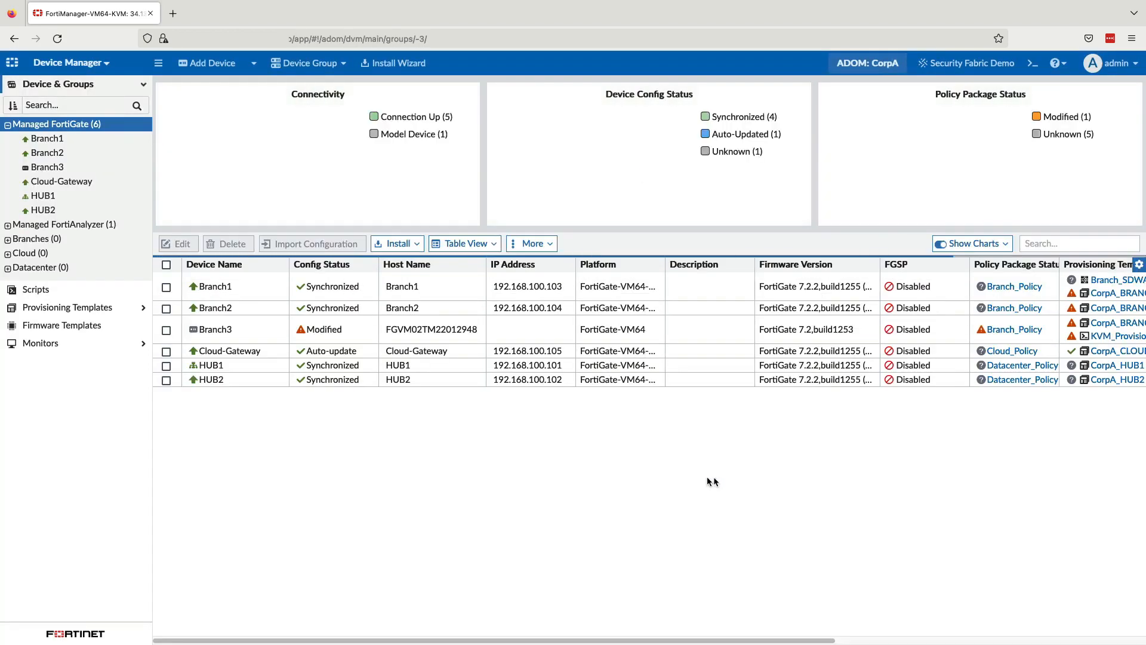
left_click_drag(174, 332, 178, 317)
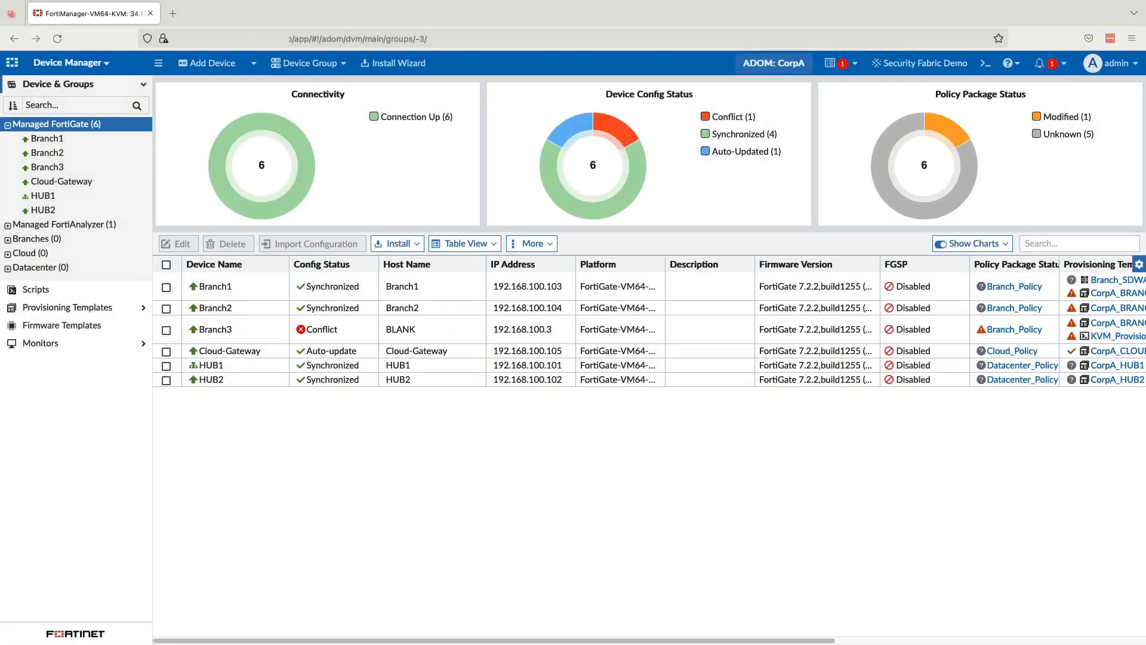
Step: Open the task notifications, and inspect Branch3's SD-WAN details from the SD-WAN Monitor map
left_click(833, 63)
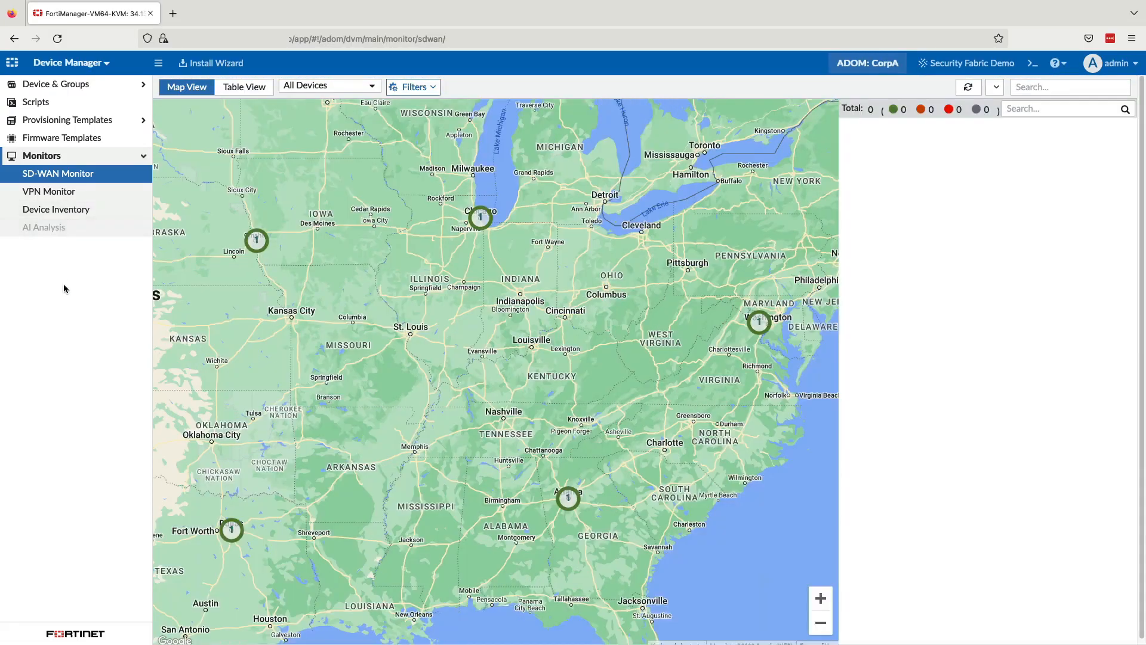
left_click(257, 248)
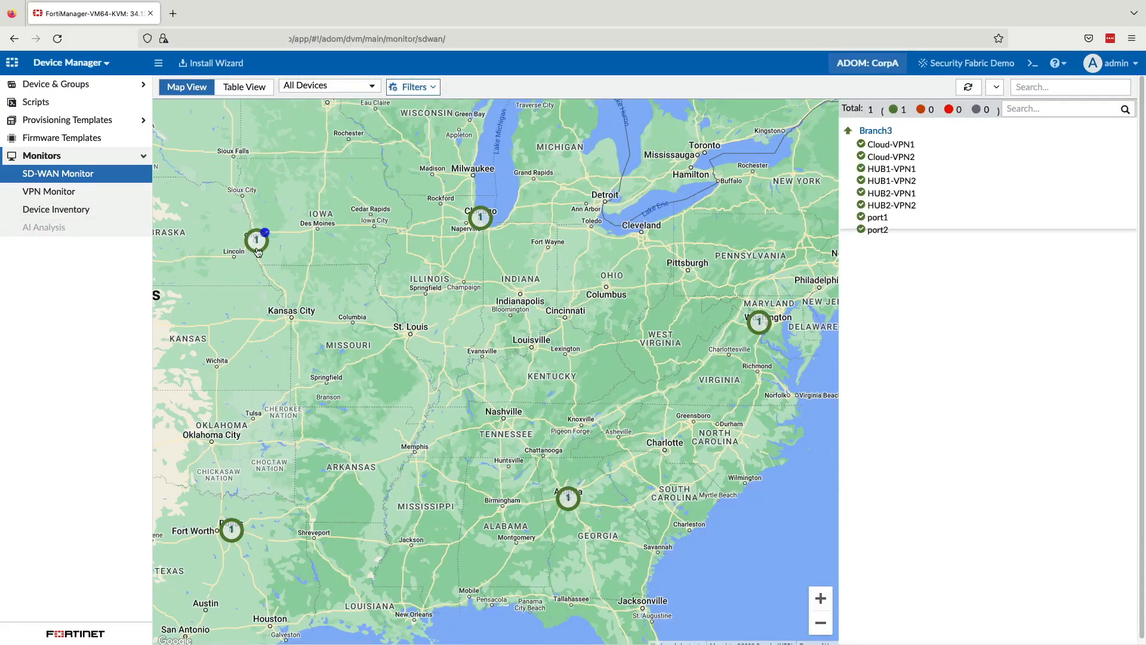
left_click(882, 133)
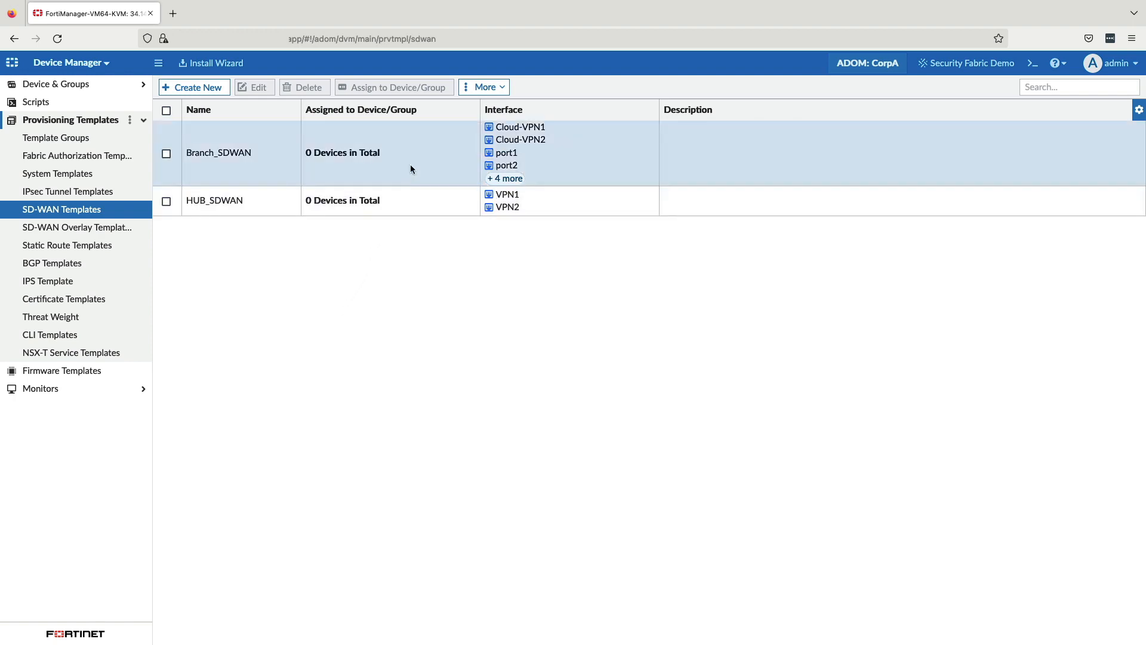
Step: Open the Branch_SDWAN template and review its interface members and performance SLA entries
double_click(410, 164)
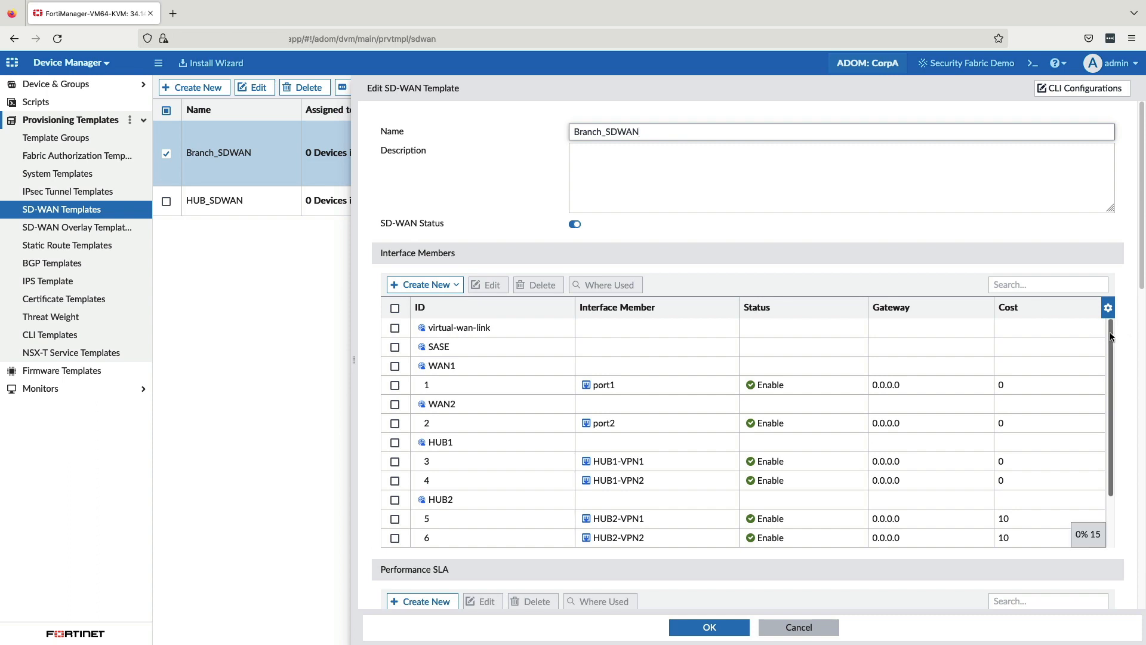
left_click_drag(1110, 329, 1109, 386)
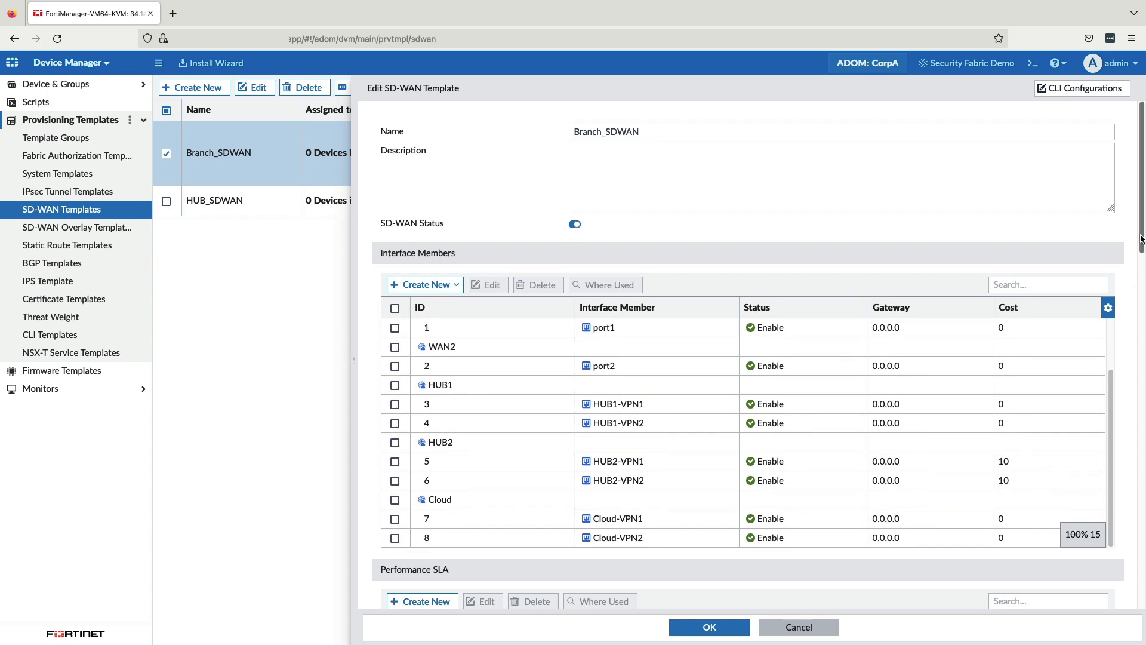
scroll(1134, 328, "down", 5)
scroll(1134, 328, "down", 3)
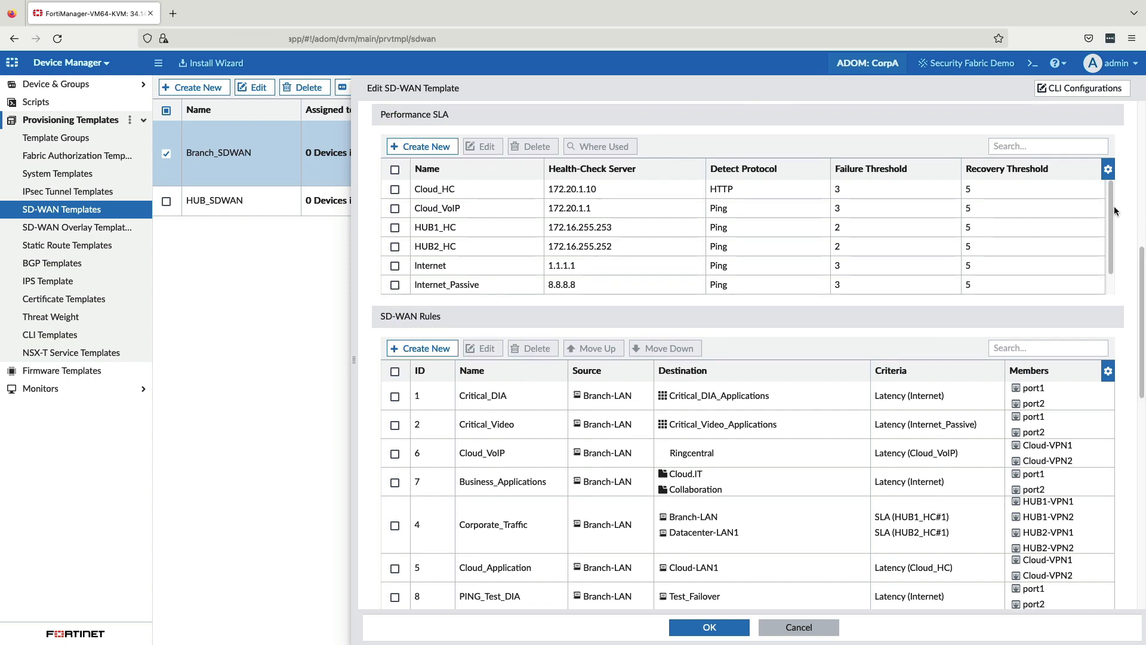
left_click_drag(1114, 210, 1113, 239)
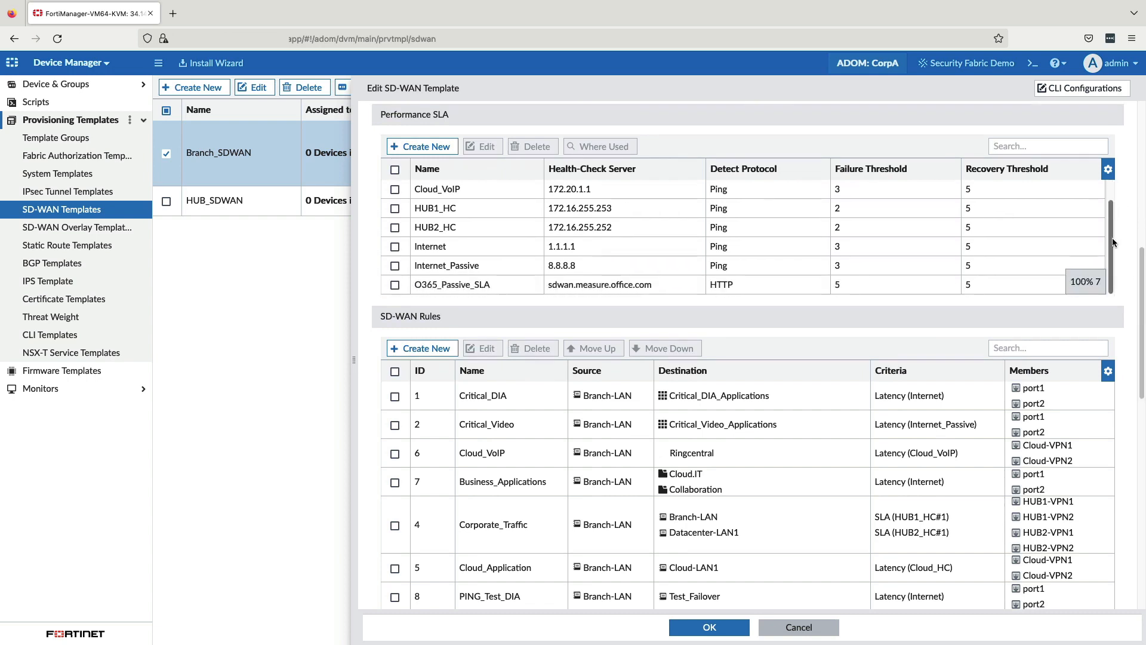
Step: Open the O365_Passive_SLA health check and examine its SLA target thresholds, link status and inactive-action settings
left_click(589, 285)
double_click(590, 285)
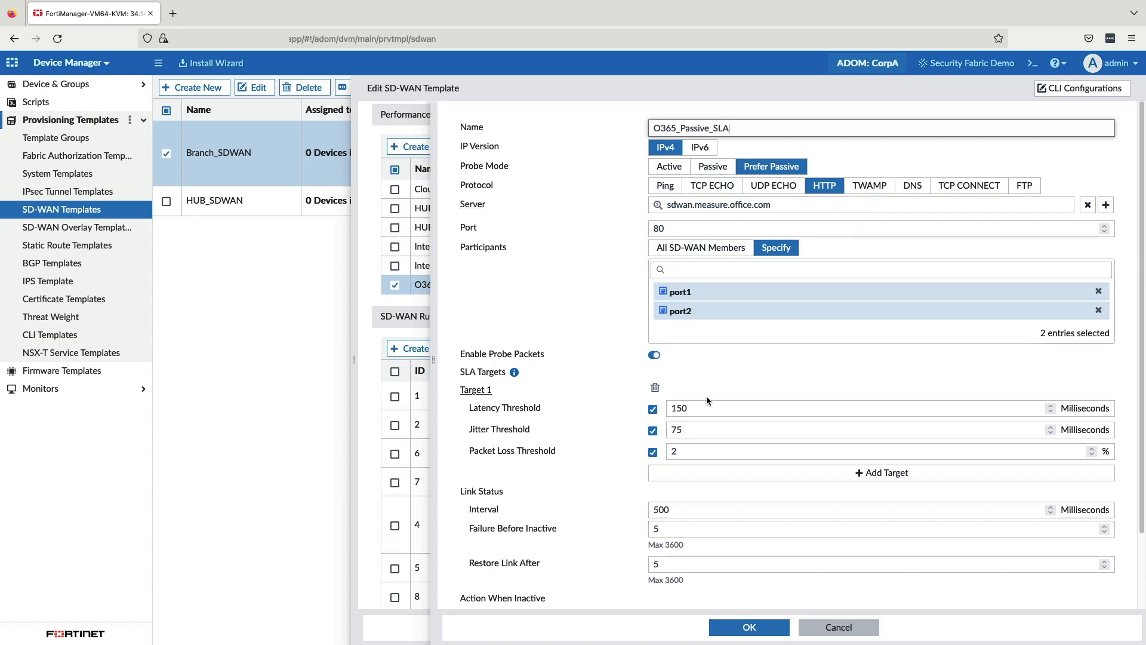
left_click(652, 452)
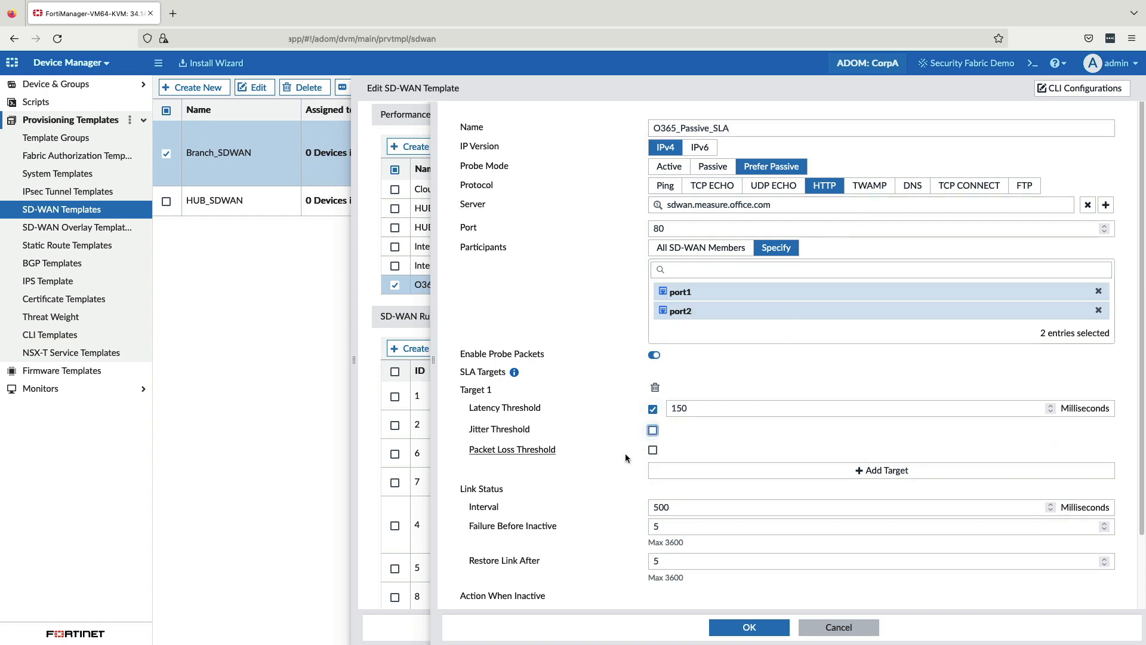
left_click(653, 452)
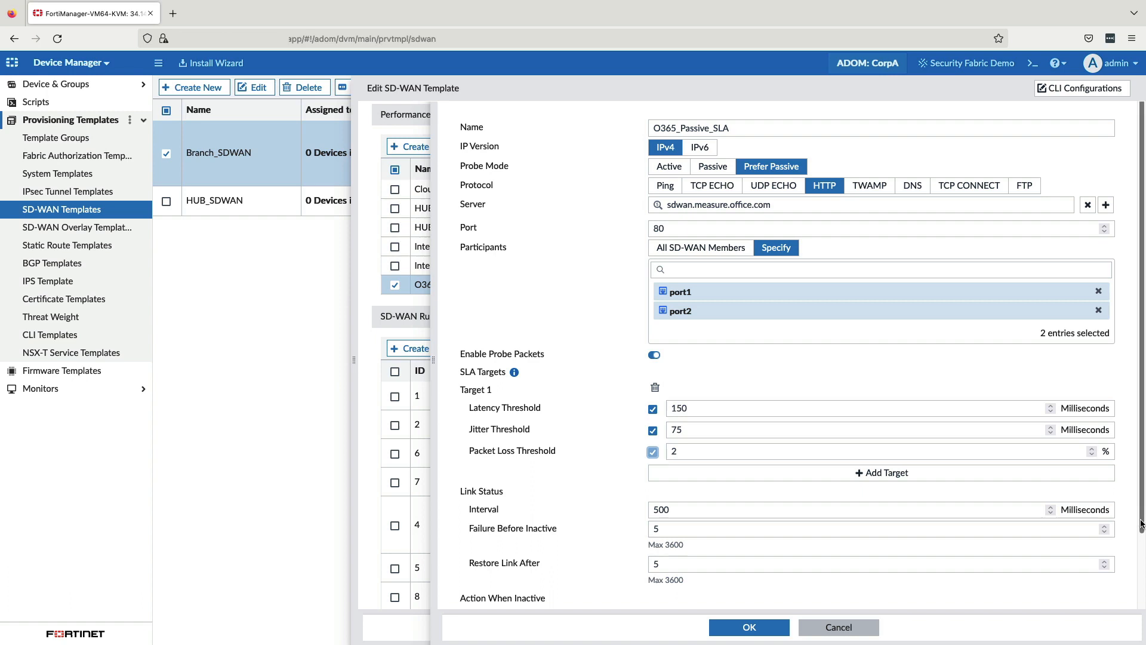
left_click_drag(1141, 524, 1138, 603)
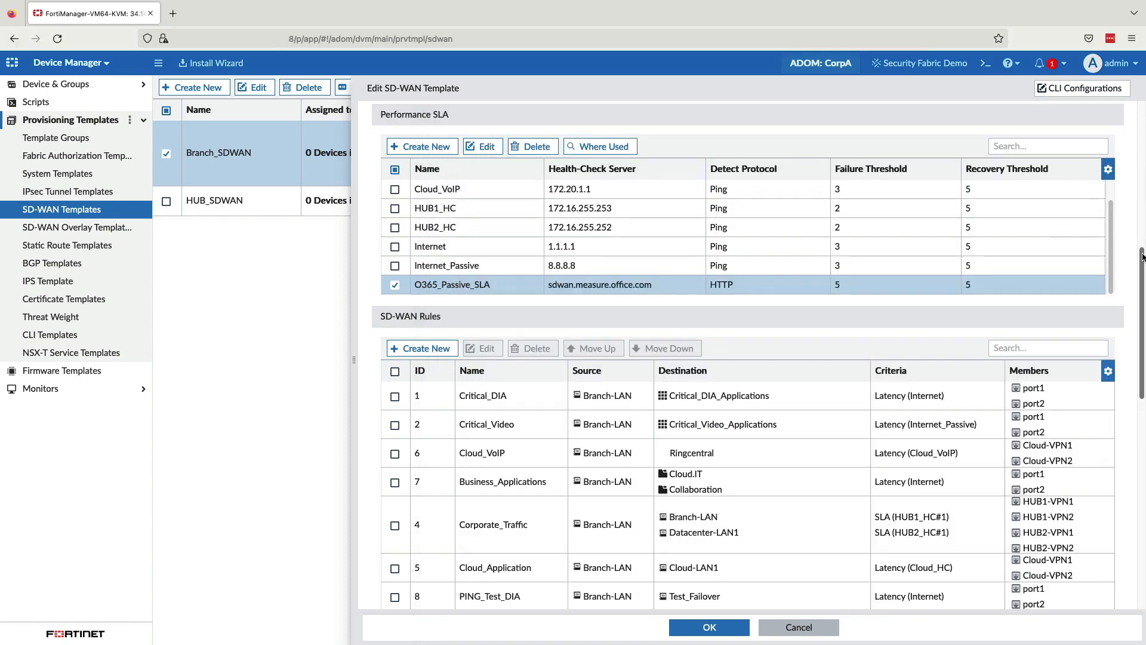
Step: Open the O365 SD-WAN rule and look through its IP version and source address choices without changing them
left_click_drag(1142, 257, 1126, 364)
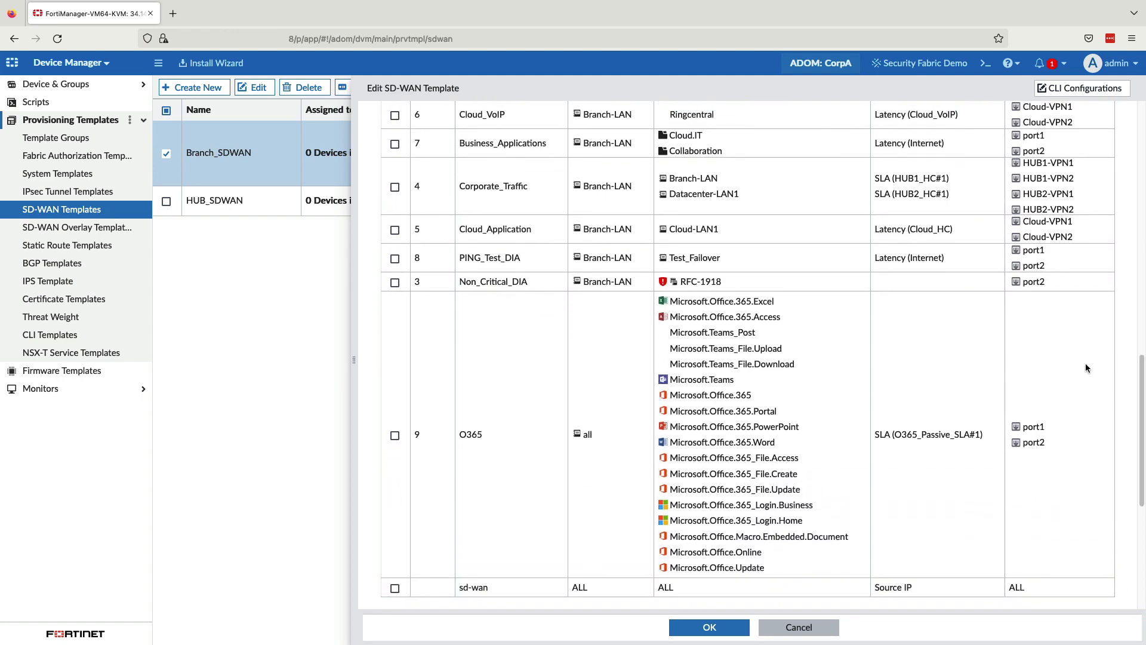
double_click(696, 407)
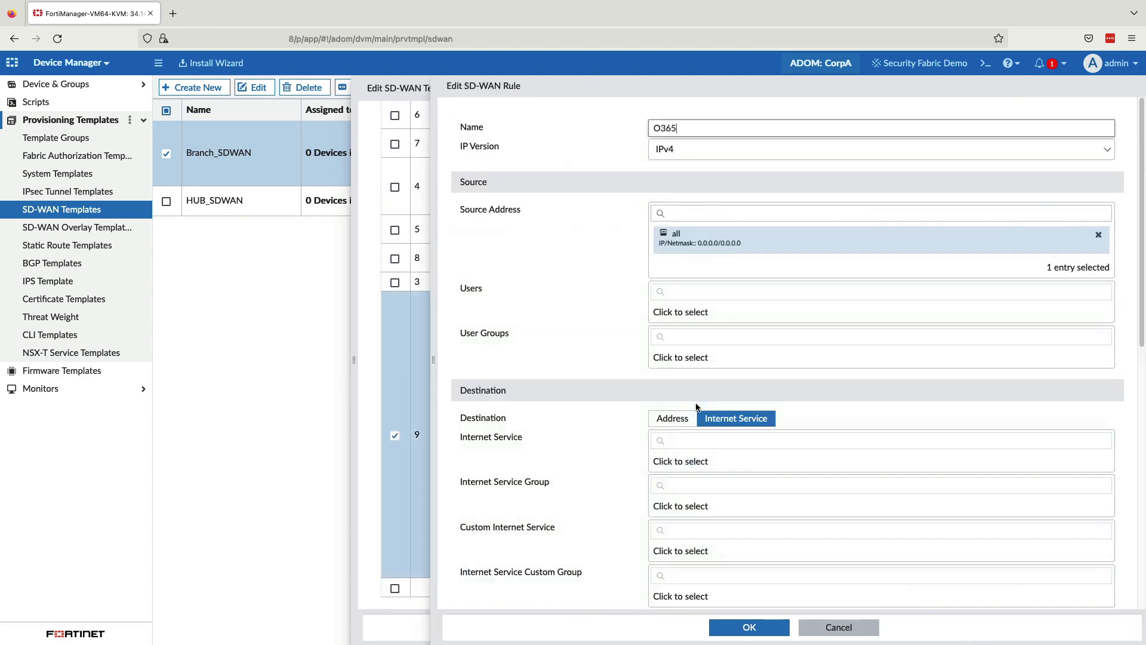
left_click(686, 154)
left_click(686, 156)
left_click(783, 257)
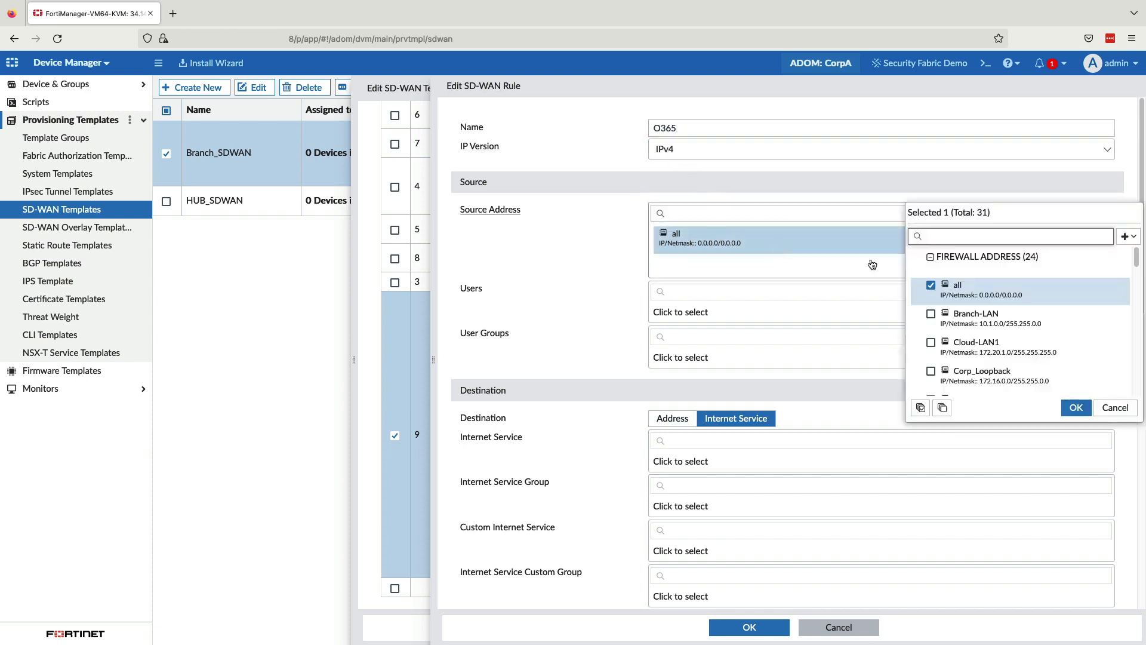
left_click_drag(1137, 265, 1137, 301)
left_click(1115, 407)
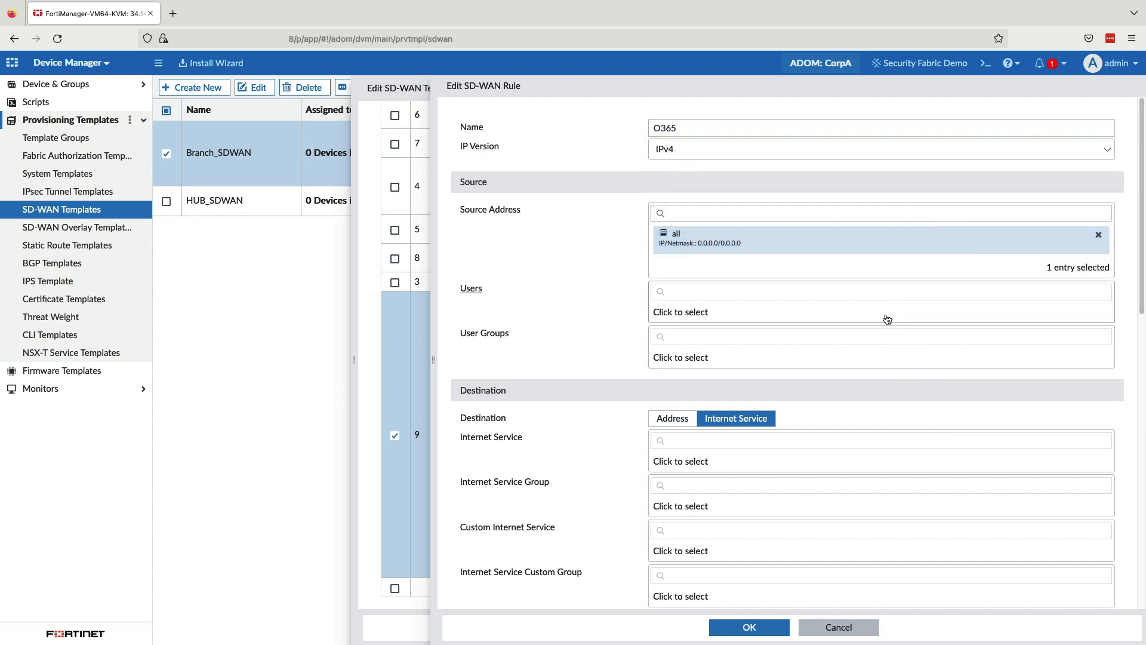
Step: Add the Marketing user group to the O365 rule's source
left_click(872, 347)
scroll(1102, 406, "down", 2)
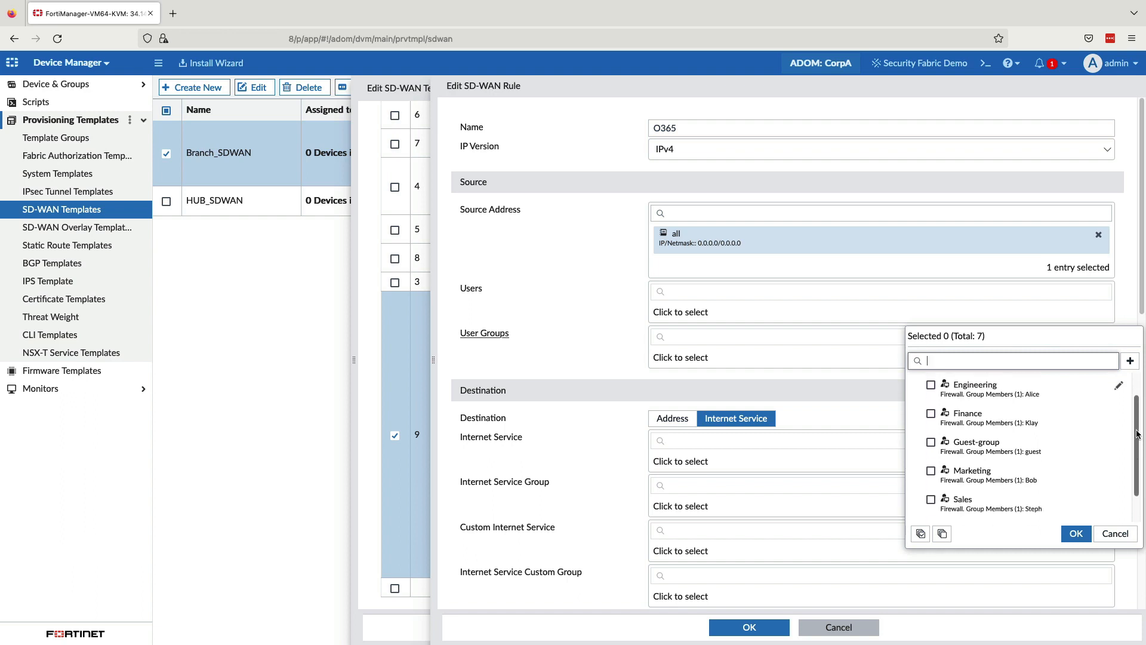
left_click(964, 446)
left_click(1076, 533)
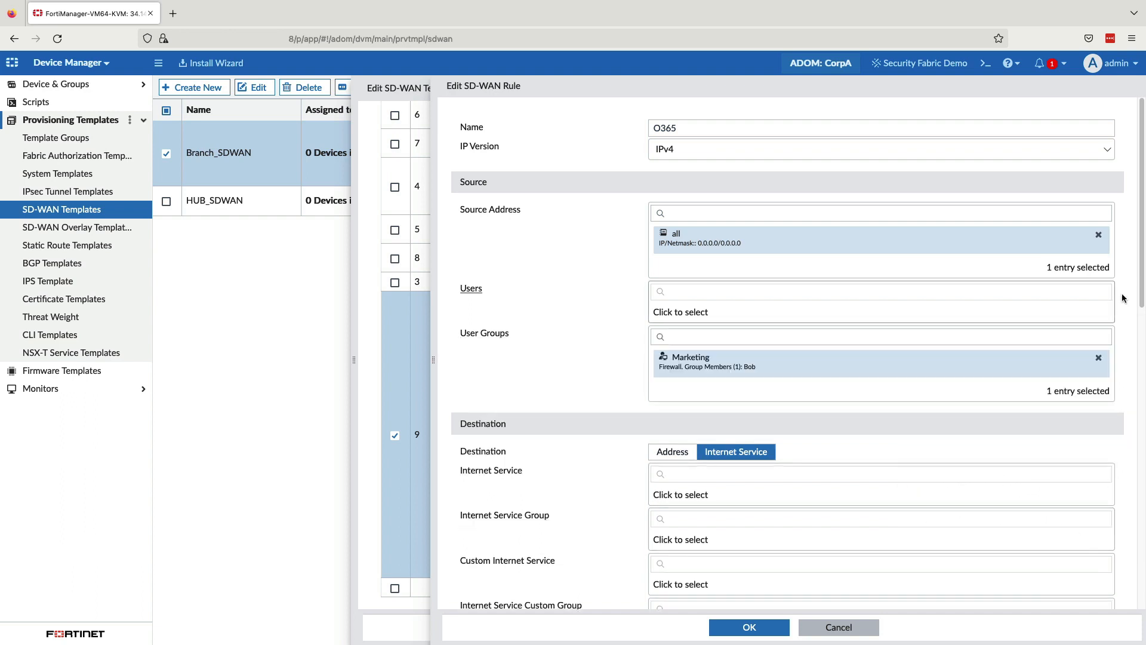
Step: Browse the internet services available as the O365 rule's destination, search them for google, and close the list without selecting any
left_click_drag(1143, 289, 1133, 427)
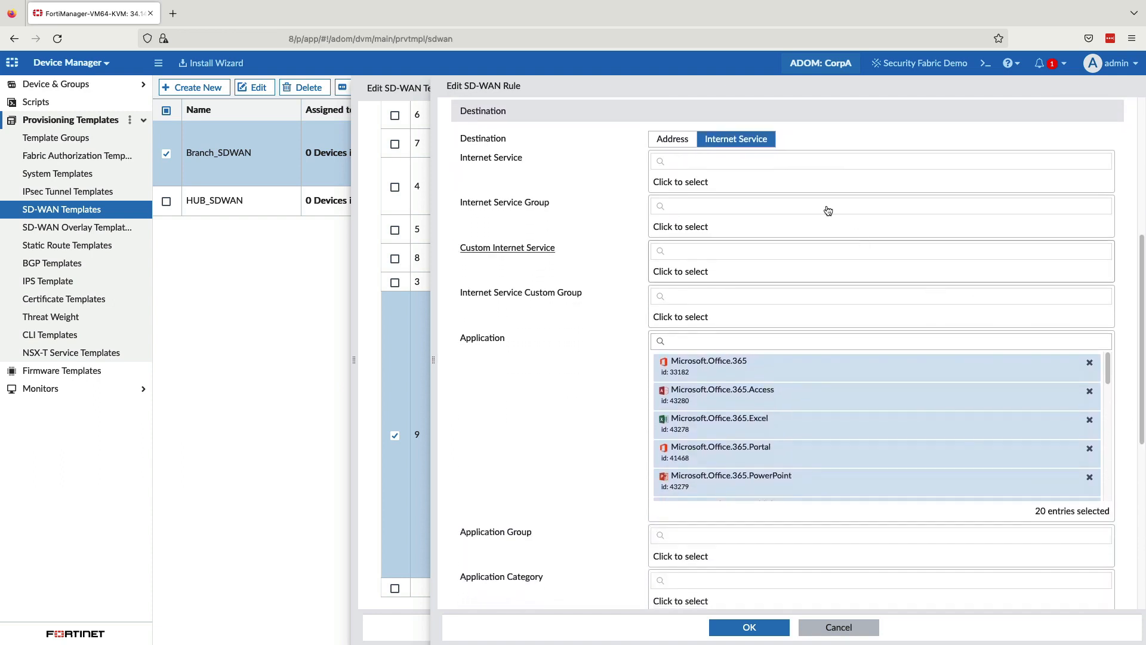
left_click(708, 182)
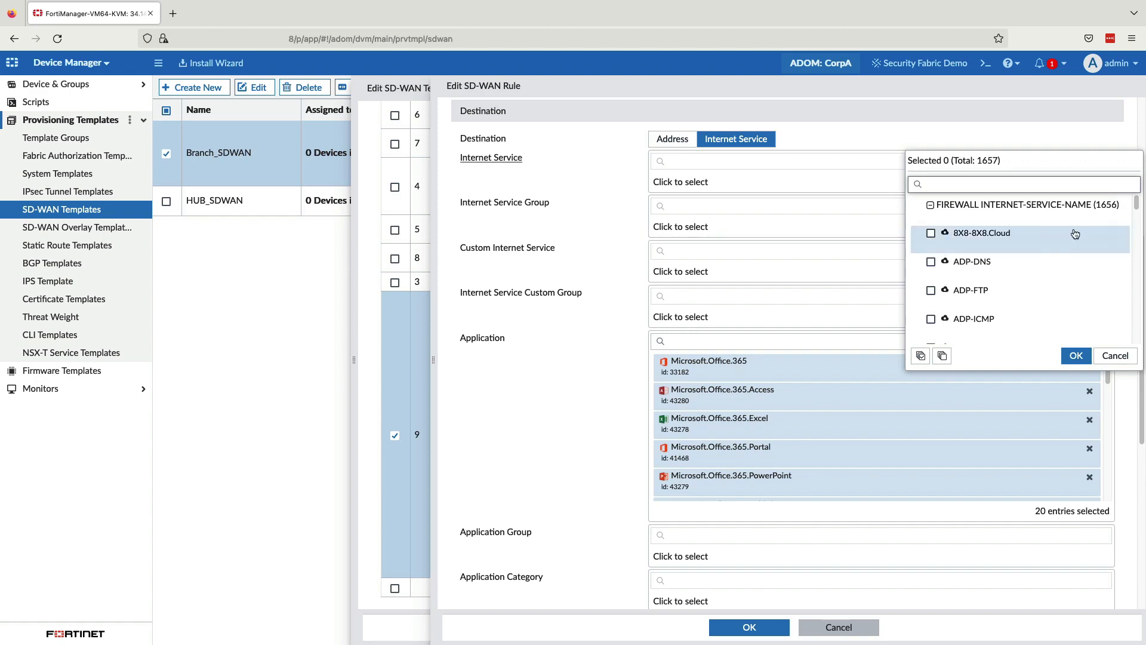
left_click_drag(1137, 203, 1137, 243)
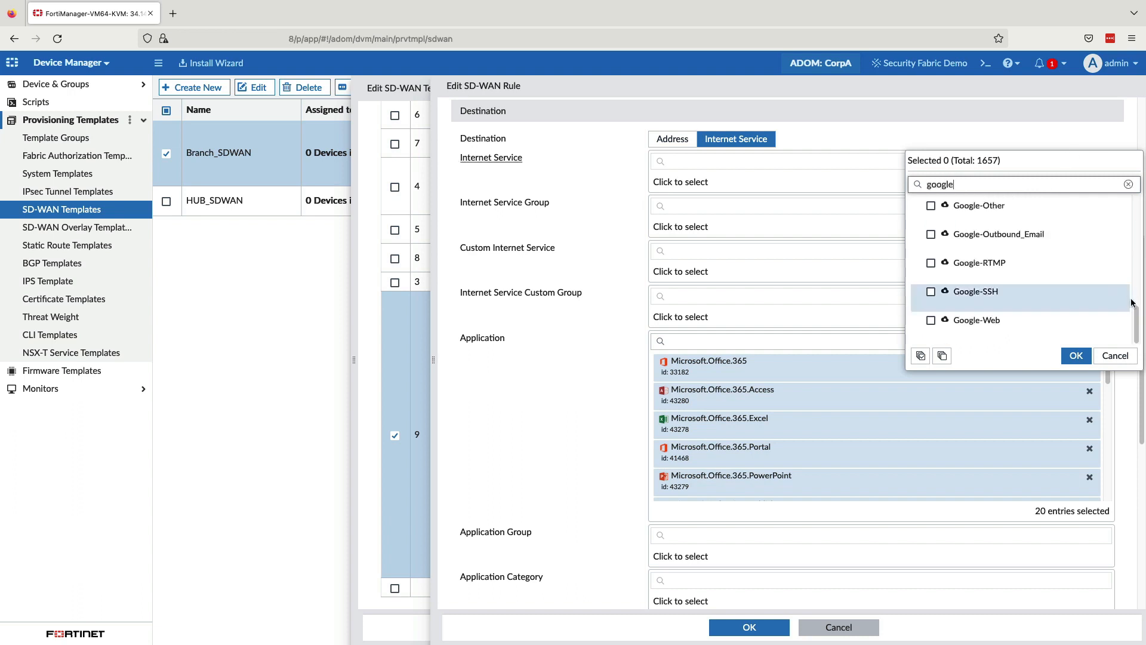
left_click_drag(1137, 311, 1138, 266)
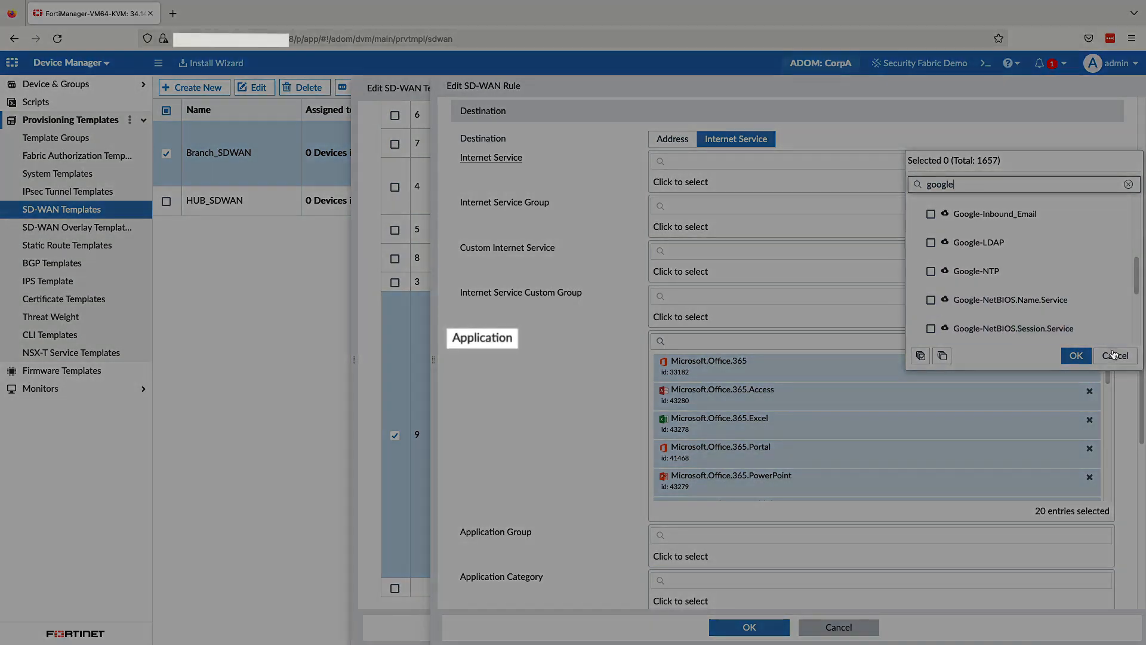
left_click(1115, 356)
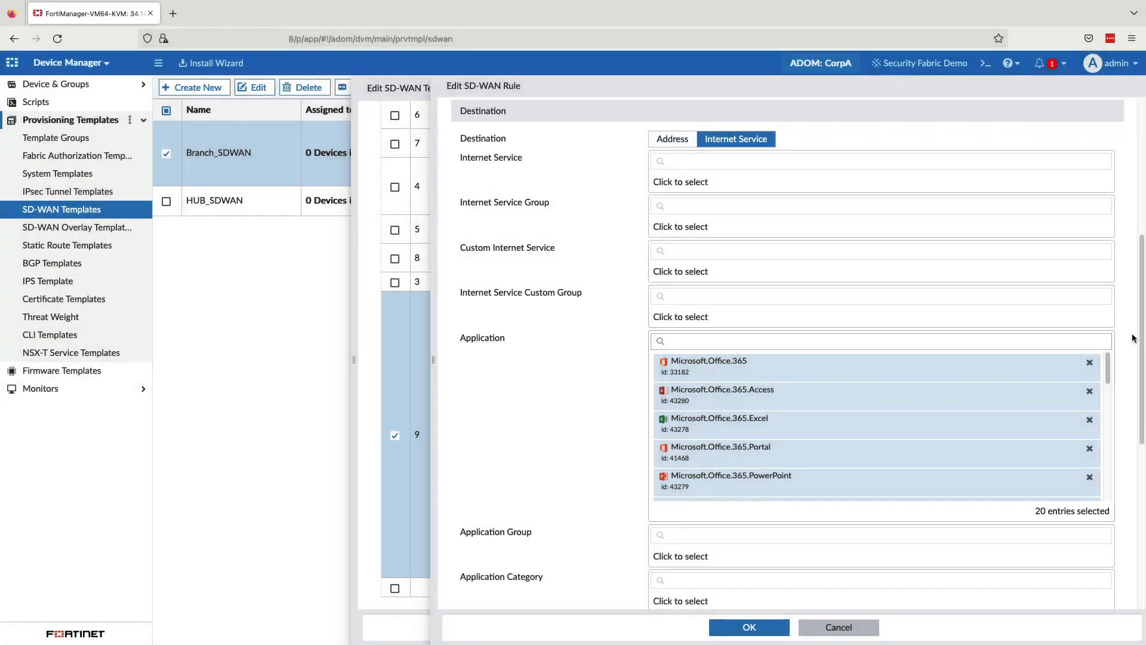
Step: Search the O365 rule's application choices for skype and then teams, and close the list without changing the selection
left_click_drag(1139, 336, 1140, 442)
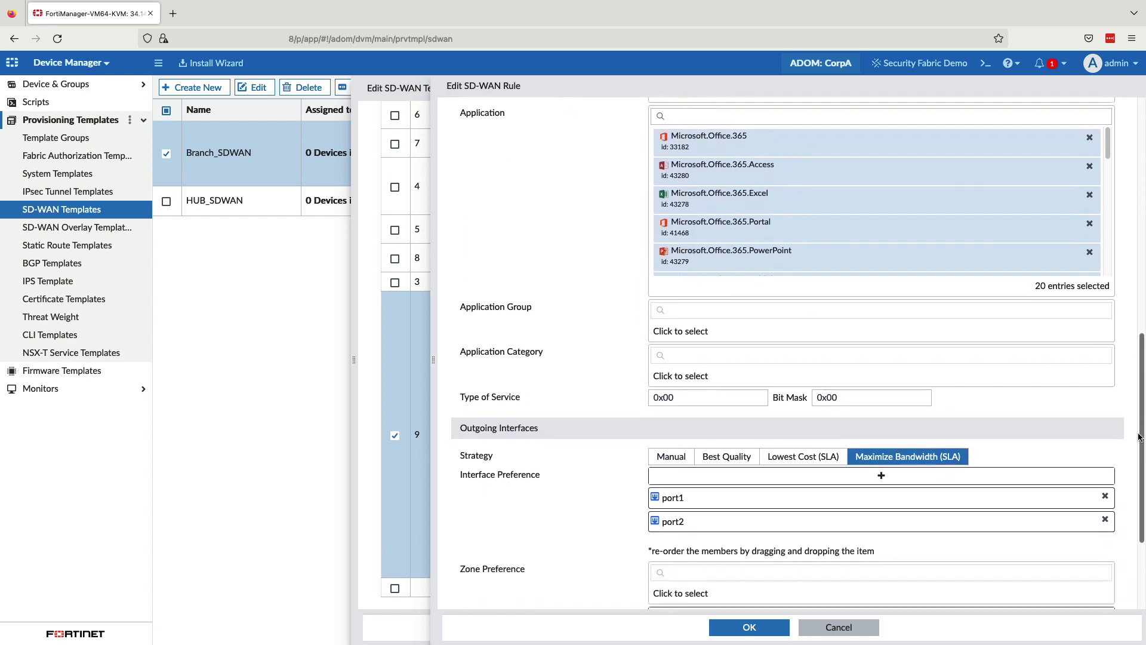
left_click(906, 285)
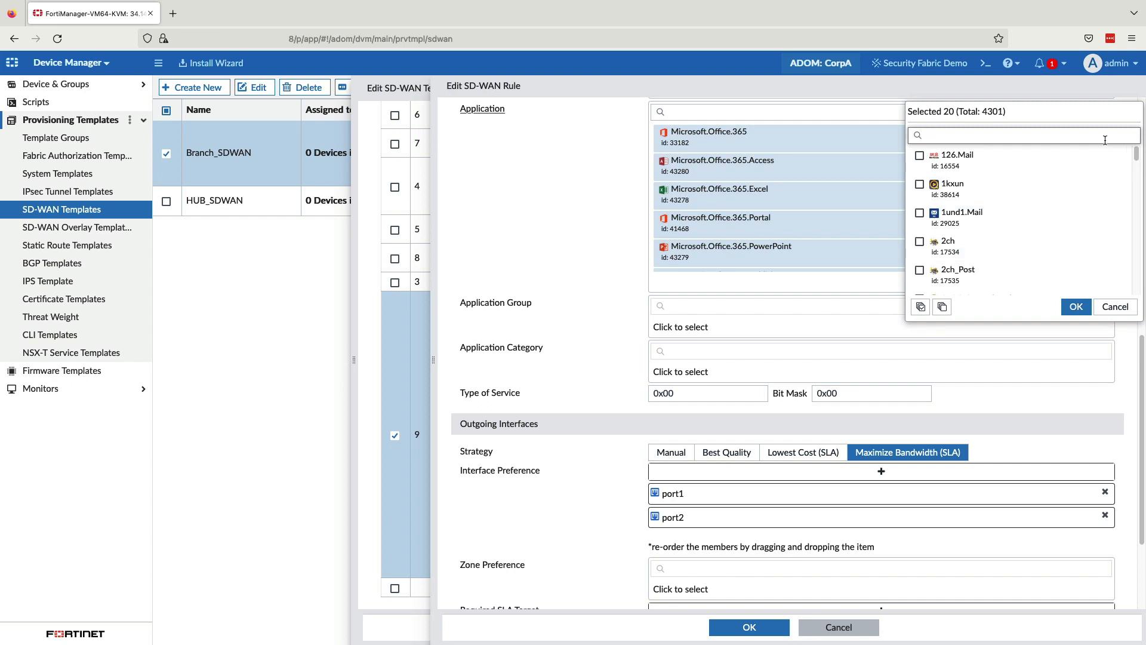
type("skype")
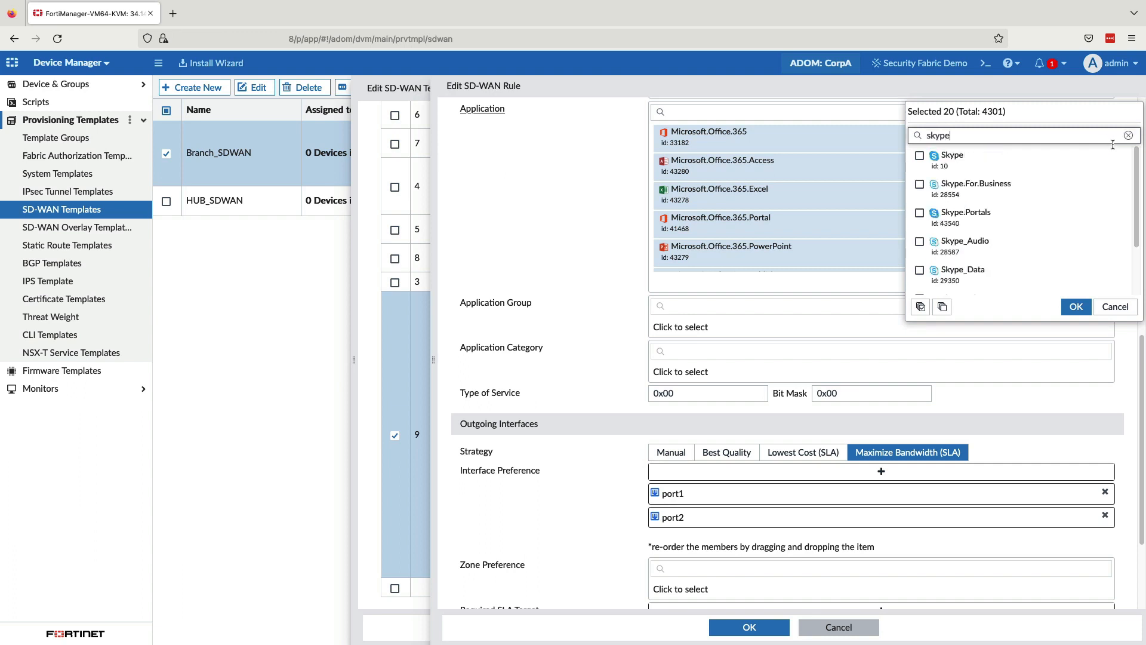
mouse_move(1134, 163)
left_mouse_down()
mouse_move(1134, 205)
mouse_move(1134, 160)
left_mouse_up()
double_click(935, 135)
type("teams")
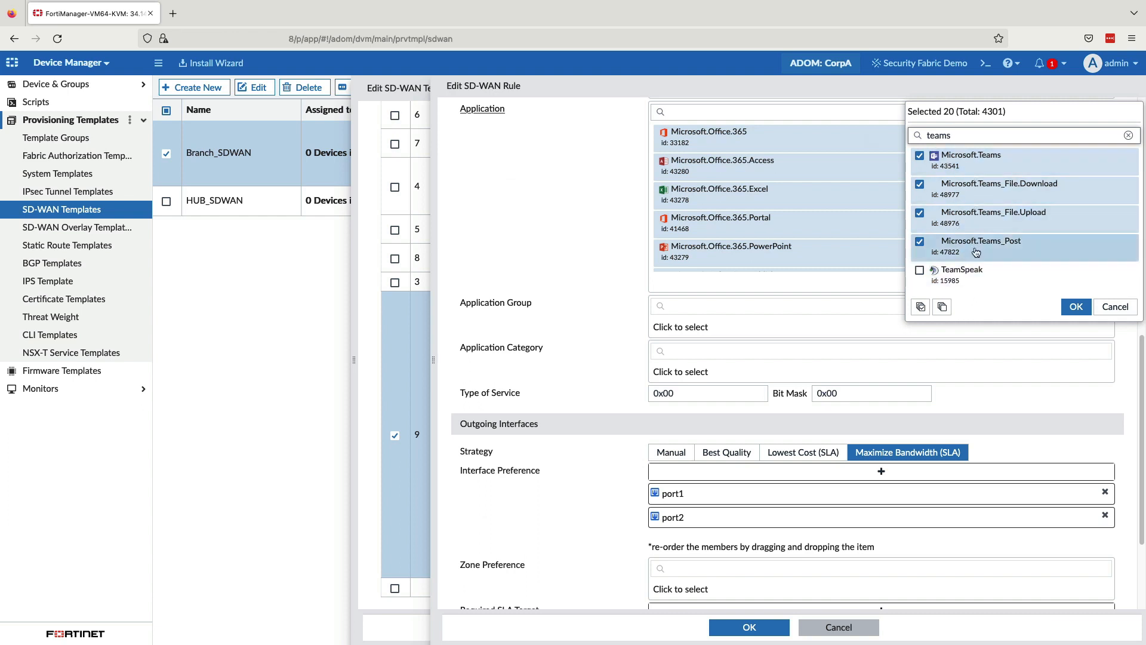
left_click(1116, 310)
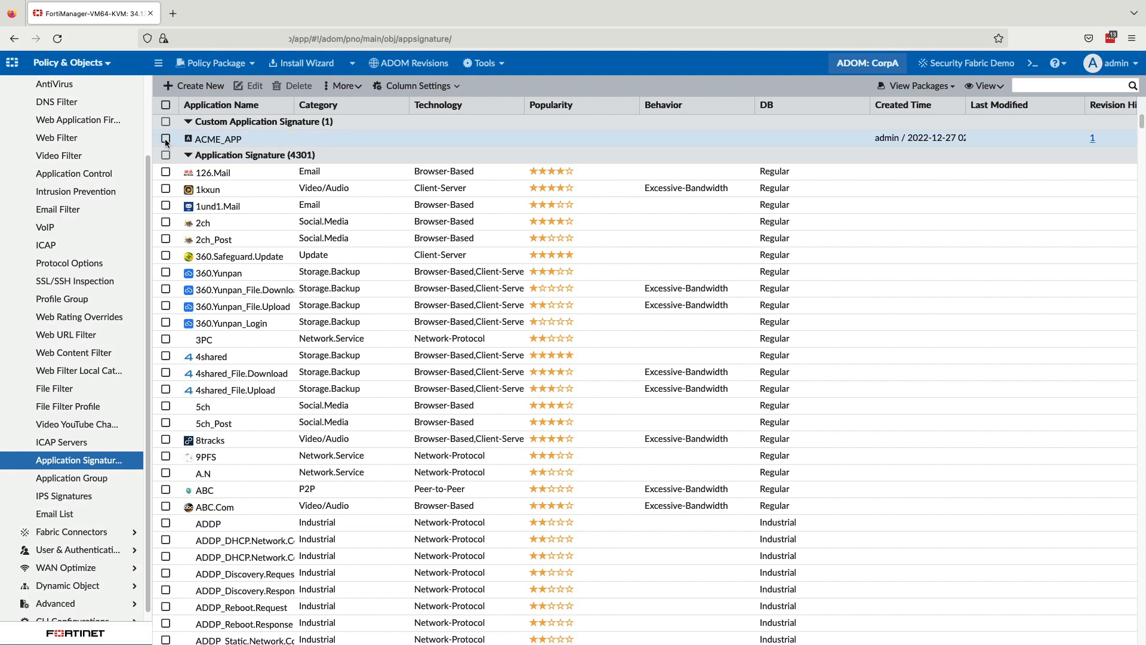
Step: Open the custom application signature ACME_APP for editing in Policy & Objects
left_click(164, 139)
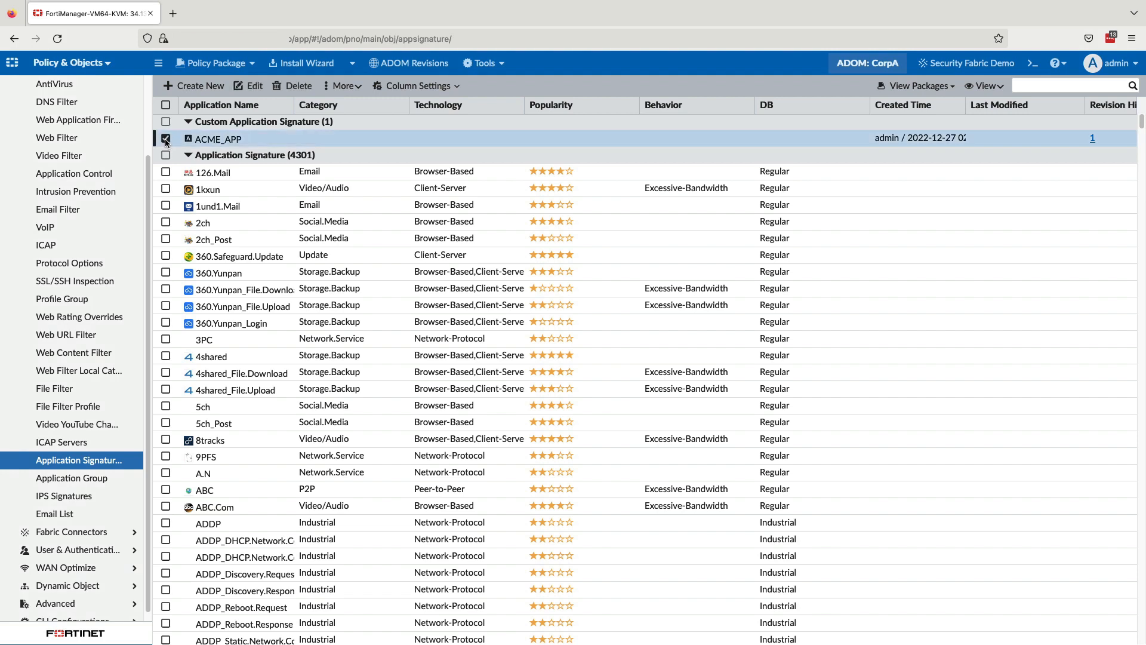
left_click(255, 87)
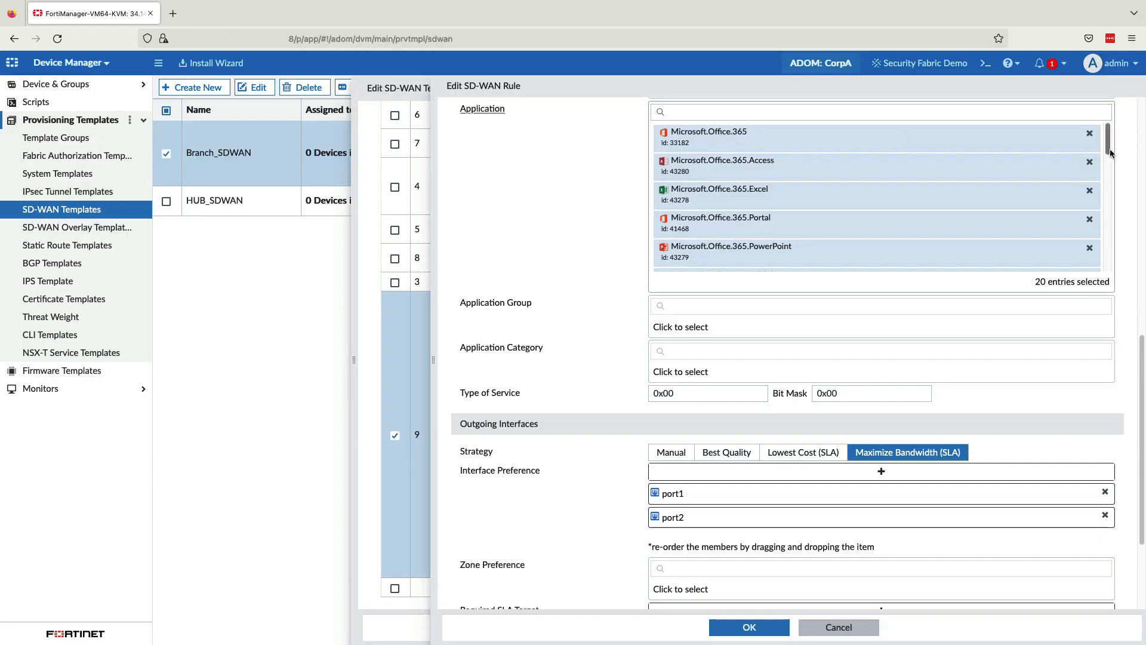
Step: Review the O365 rule's selected applications and inspect the Critical_Video_Applications group, closing it unchanged
scroll(1110, 195, "down", 2)
scroll(1109, 197, "down", 3)
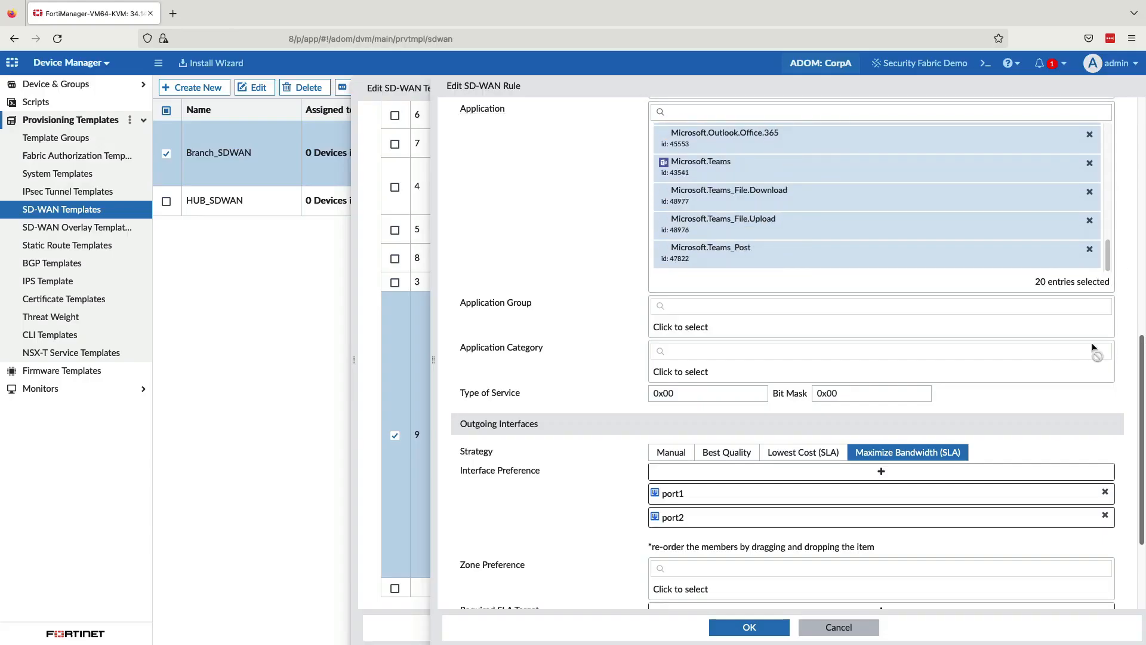
left_click(684, 328)
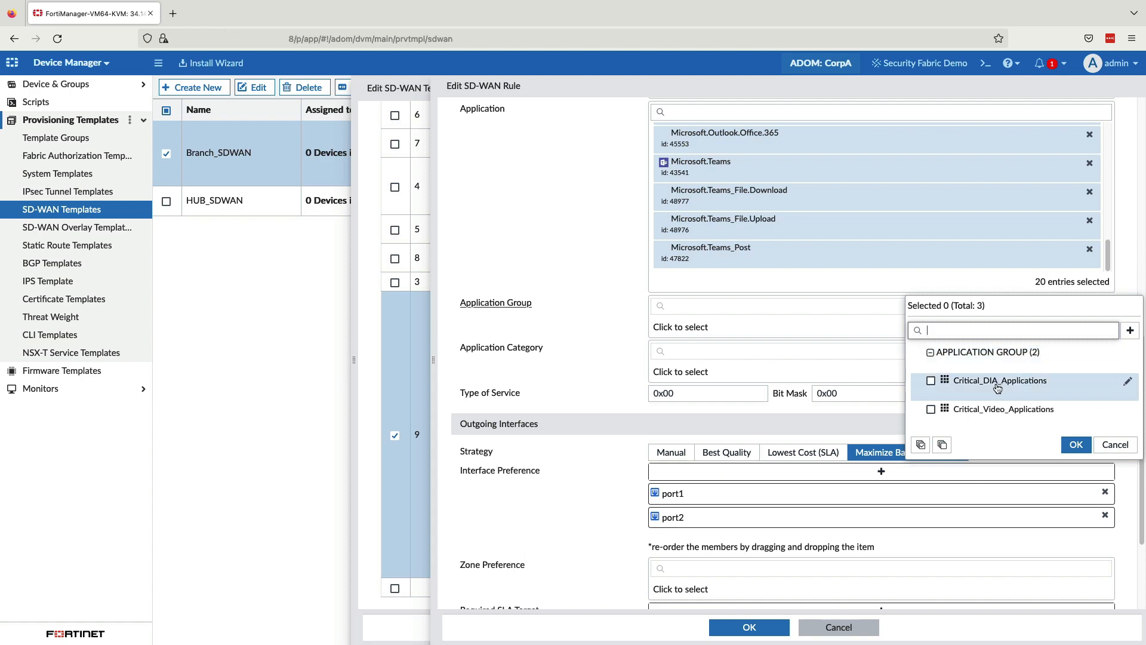
left_click(1127, 410)
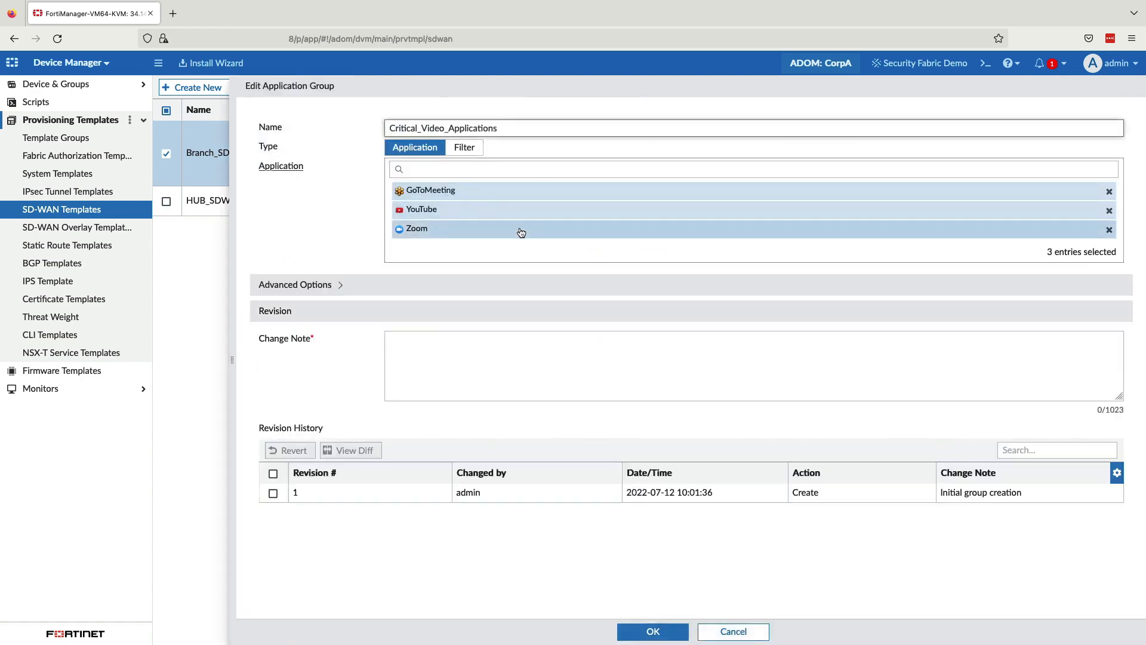
left_click(733, 631)
Step: Browse the application categories available for the O365 rule and close the list without selecting any
left_click(806, 371)
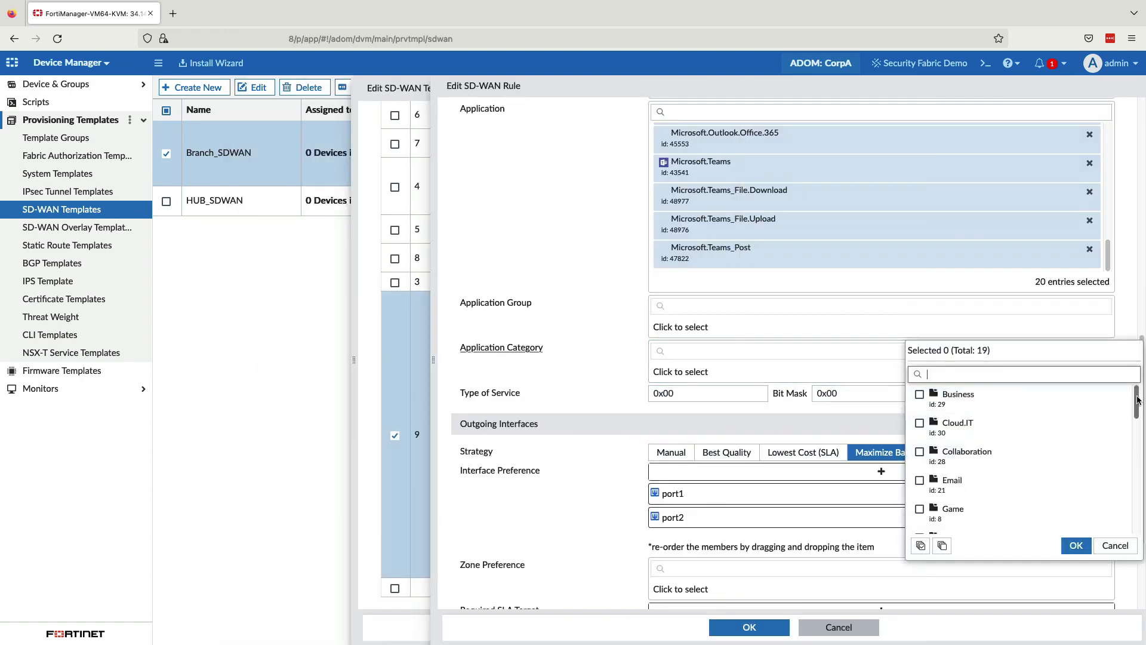
scroll(1128, 418, "down", 5)
scroll(1127, 481, "down", 2)
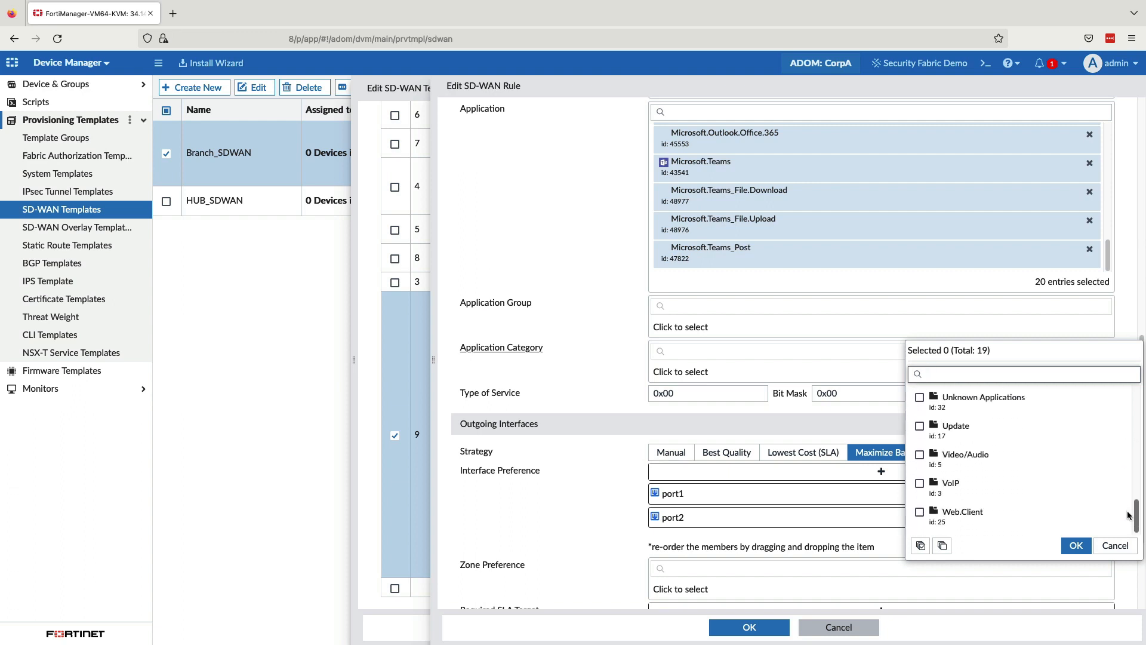
left_click(1115, 545)
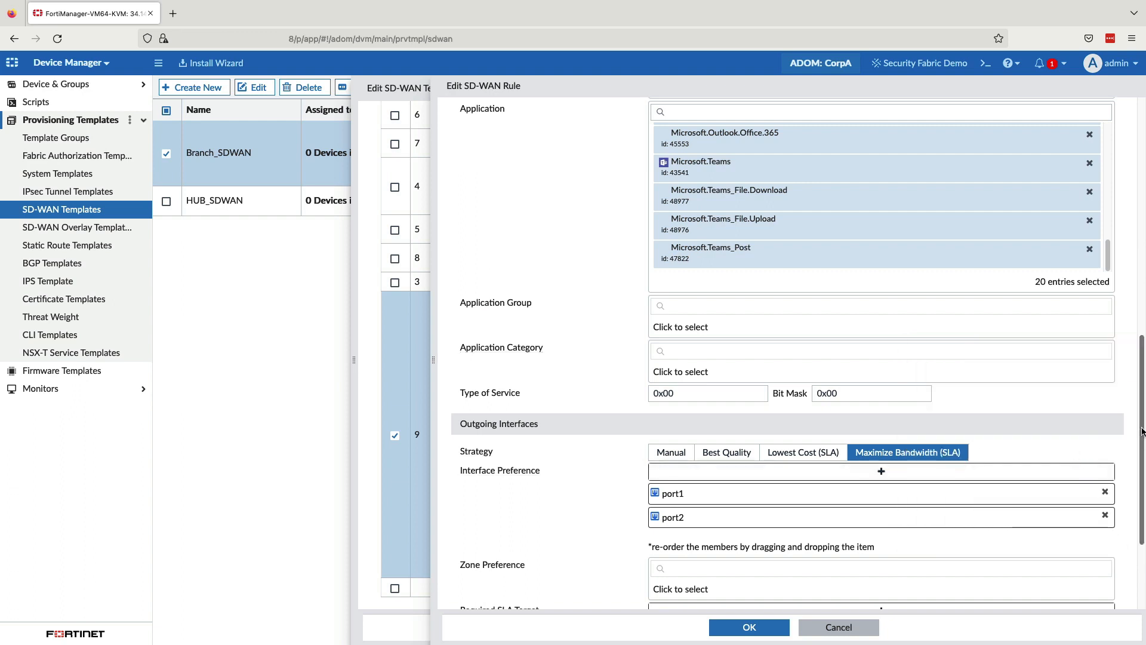
Step: Try the Manual strategy for the O365 rule's outgoing interfaces, switch it to Best Quality, and review the resulting options
scroll(1140, 449, "down", 1)
left_click_drag(1140, 449, 1142, 500)
left_click(671, 307)
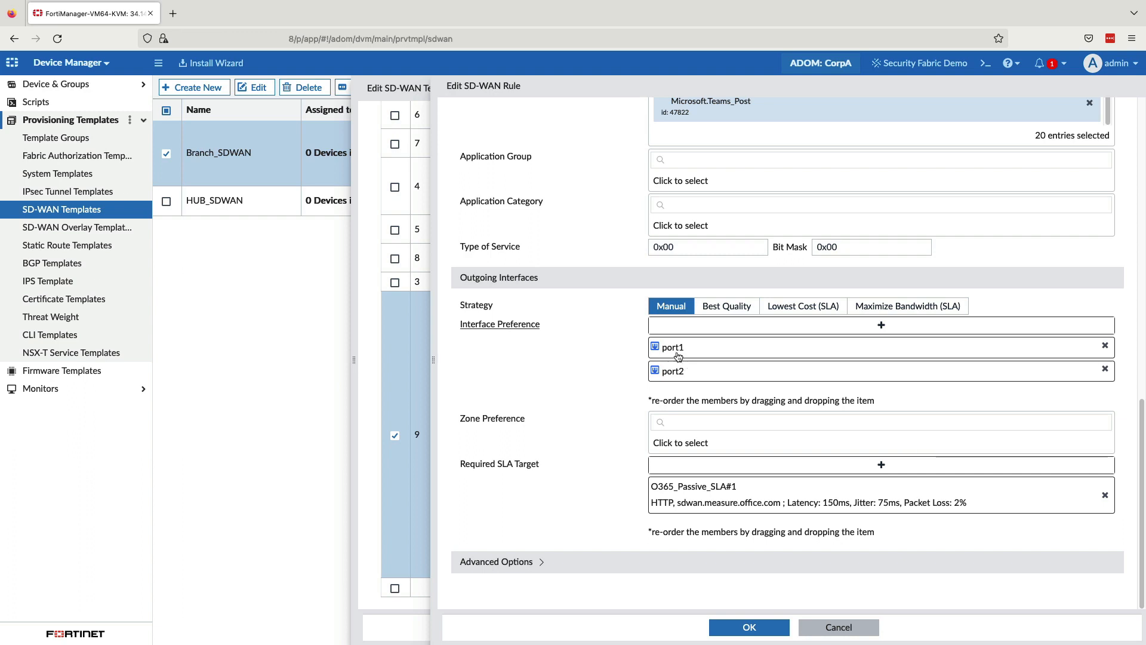
left_click(725, 307)
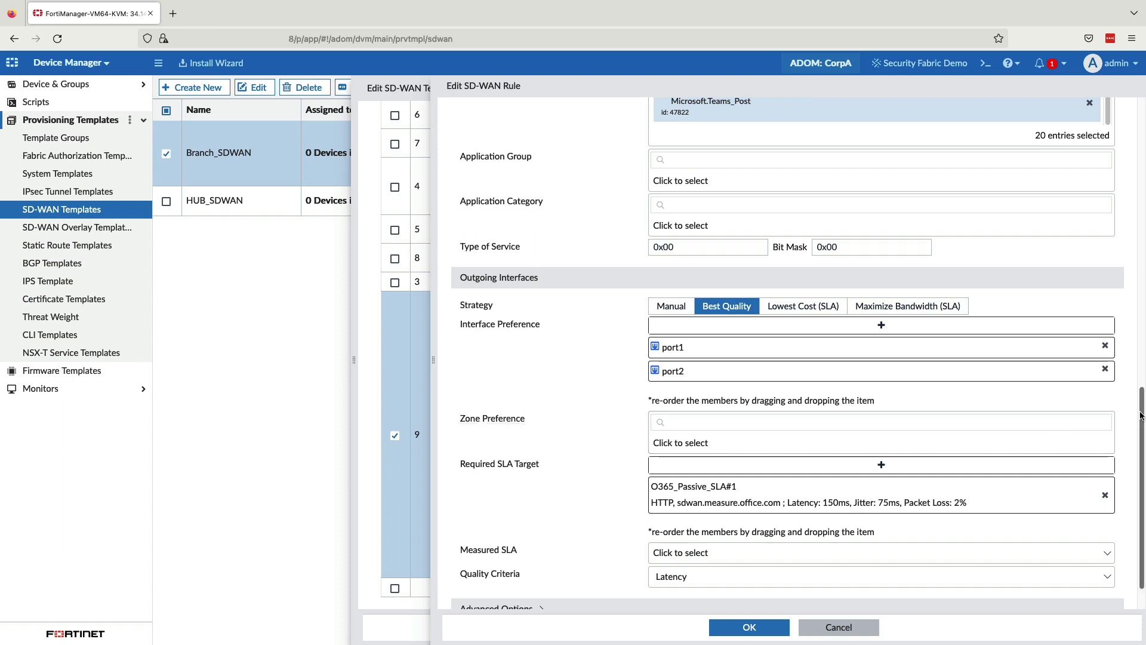
left_click_drag(1141, 417, 1141, 443)
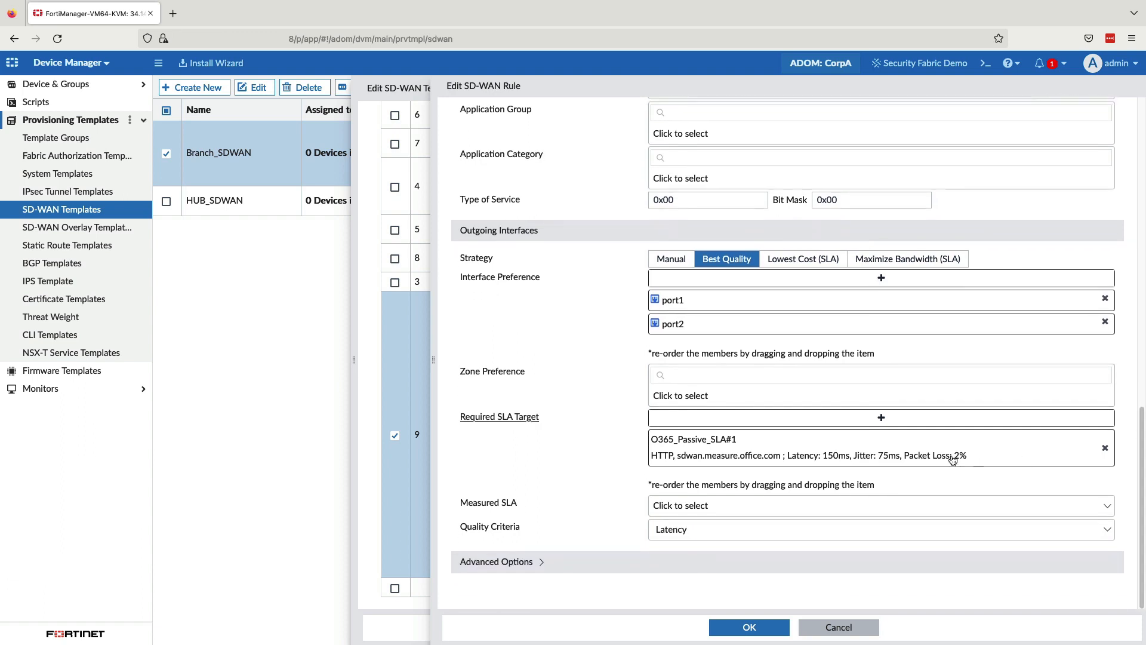
Step: Try Custom-profile-1 as the O365 rule's quality criteria and review its weight fields
left_click(666, 532)
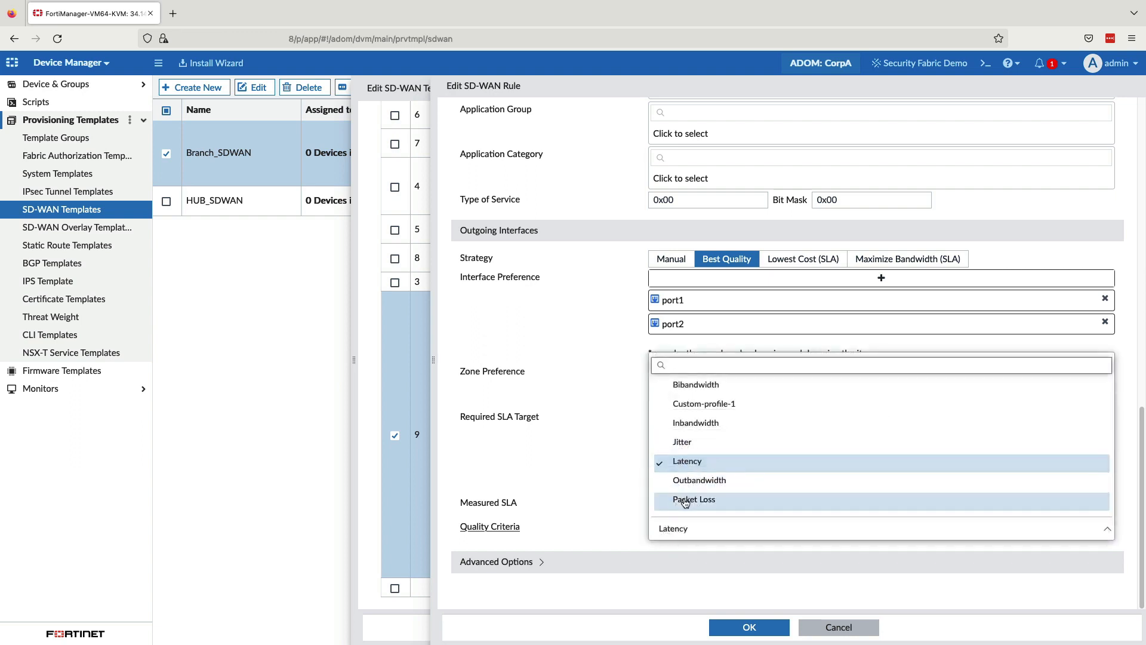
left_click(699, 412)
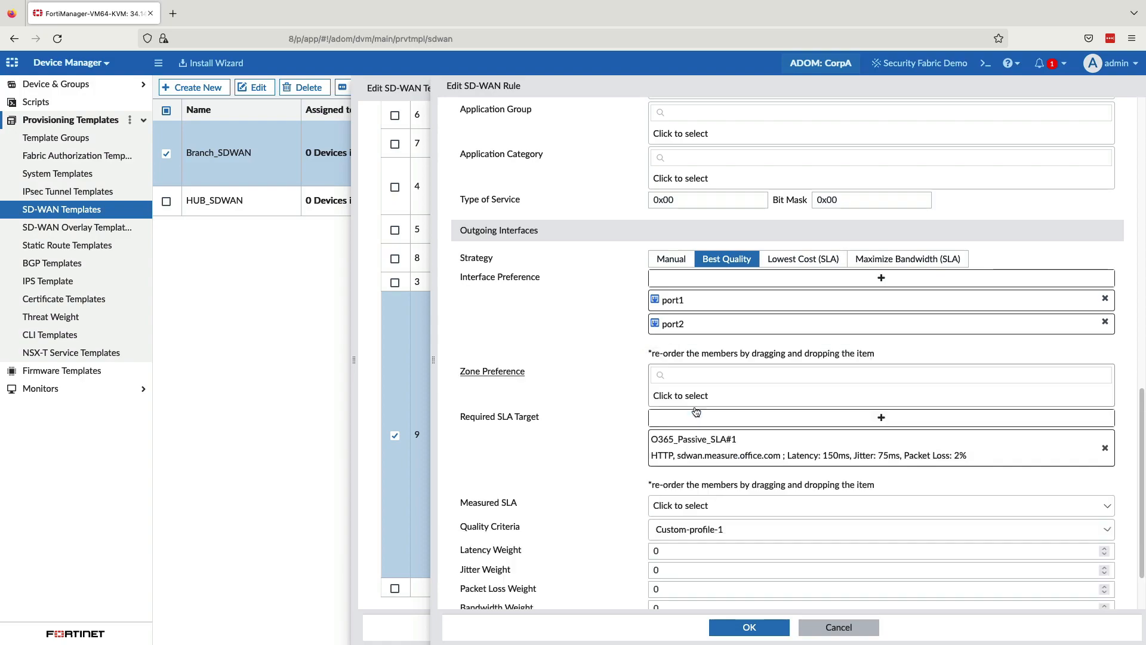
scroll(846, 492, "down", 2)
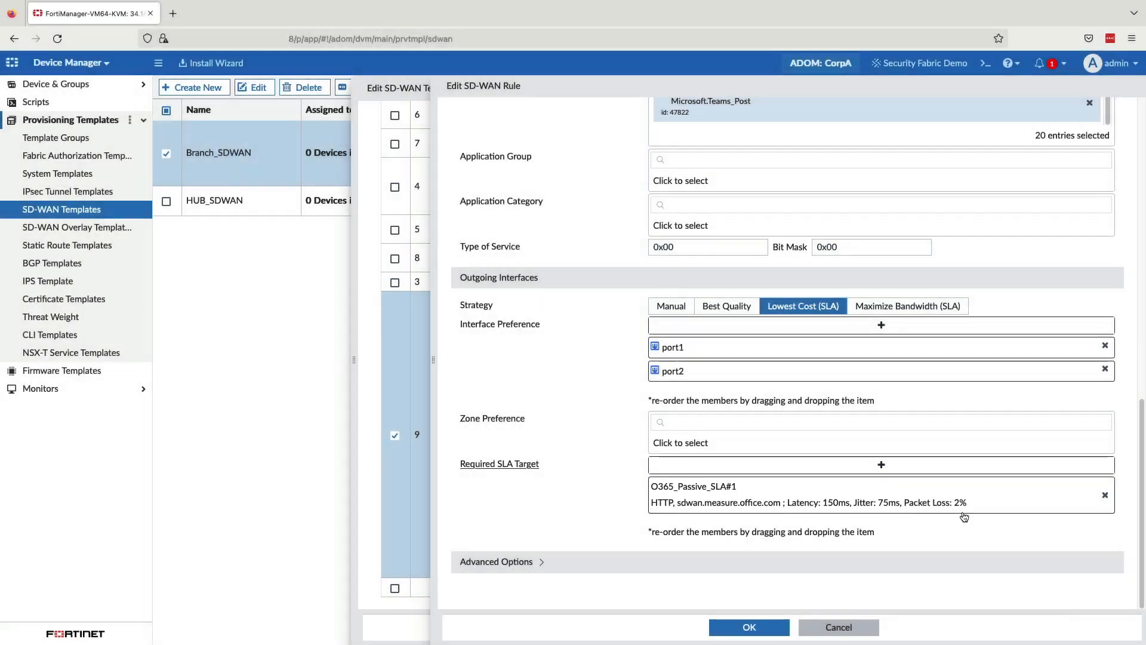
Step: Try the Maximize Bandwidth (SLA) strategy with HUB1-VPN1 and HUB1-VPN2 added to the interface preference, and discard the O365 rule edits
left_click(927, 308)
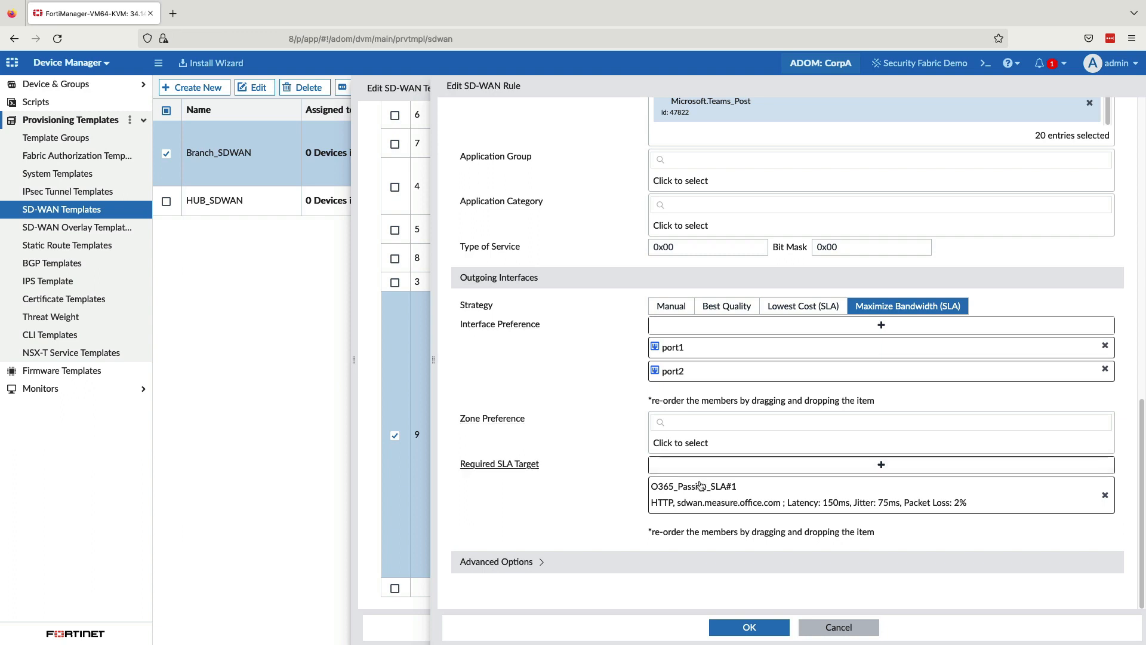
left_click(880, 327)
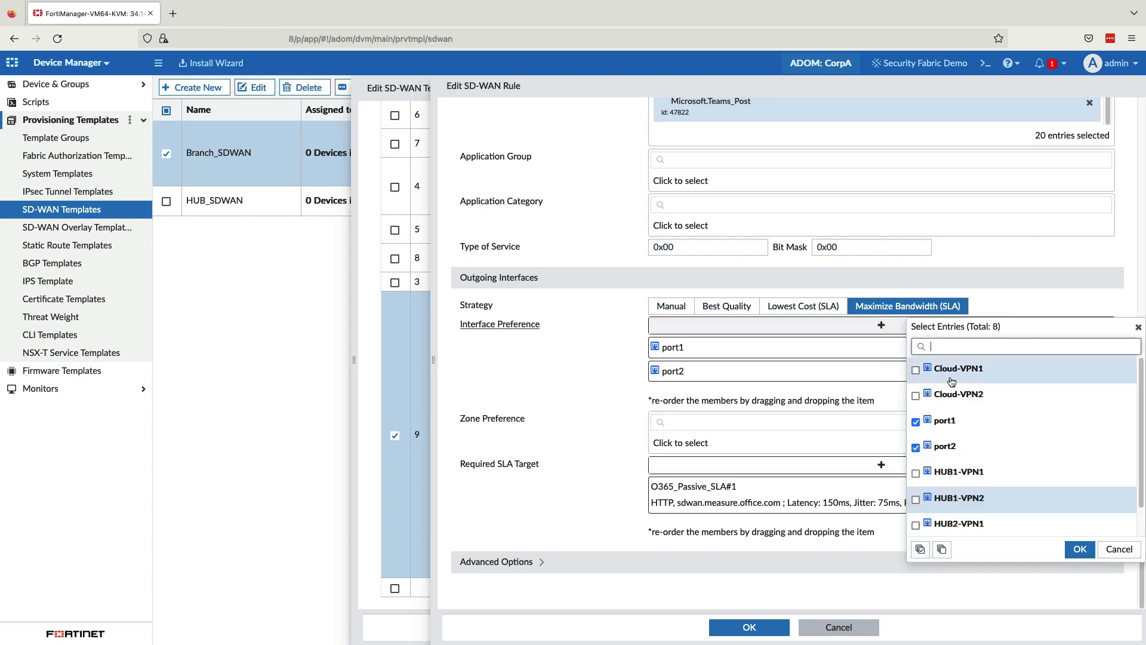
left_click(931, 476)
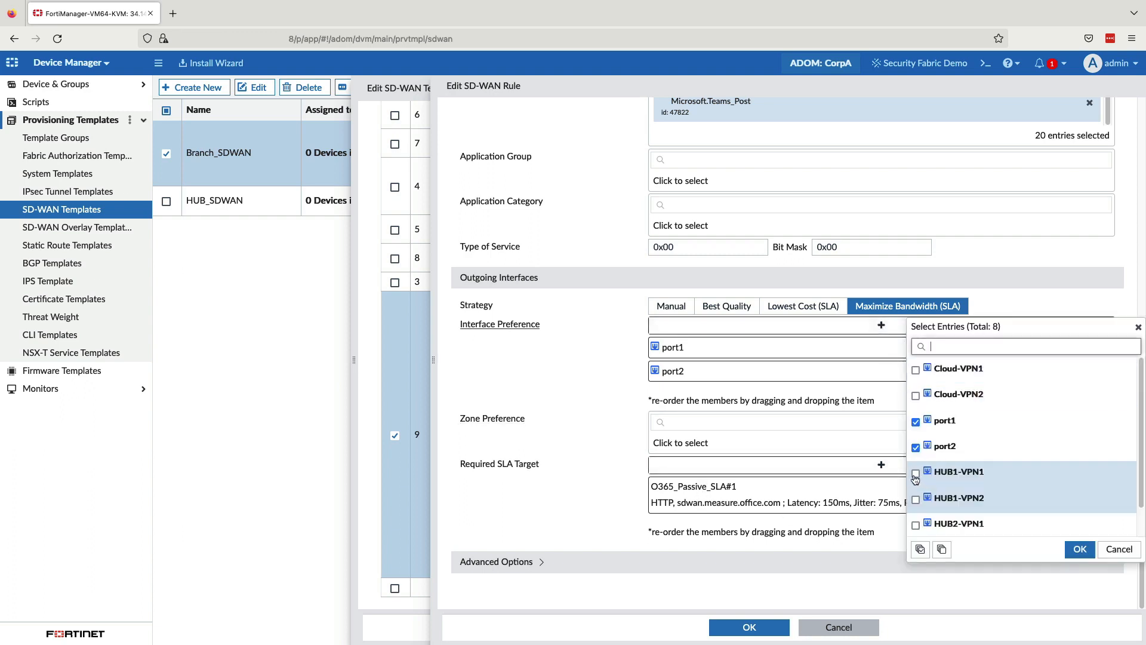
left_click(932, 499)
left_click(1081, 549)
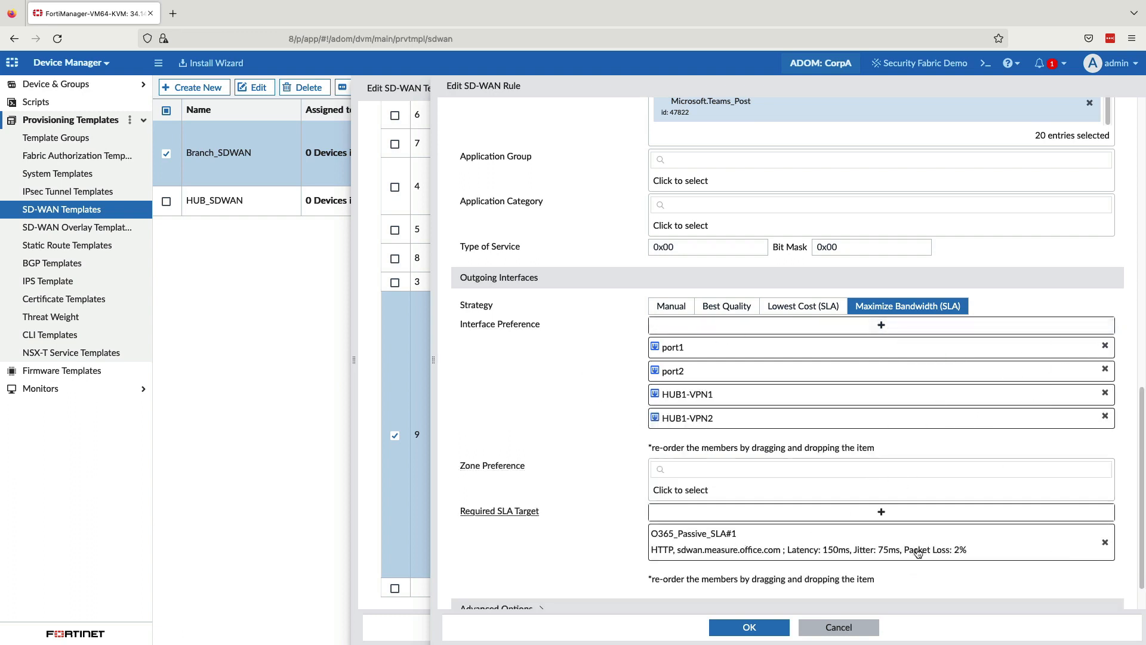
scroll(1141, 548, "down", 2)
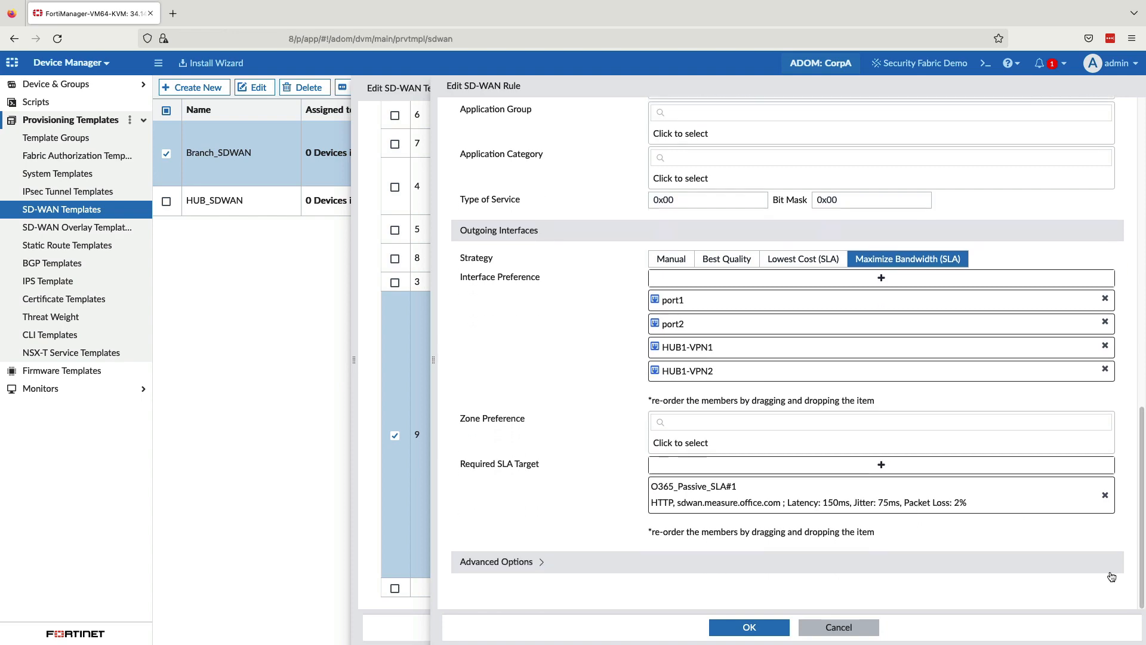
left_click(837, 627)
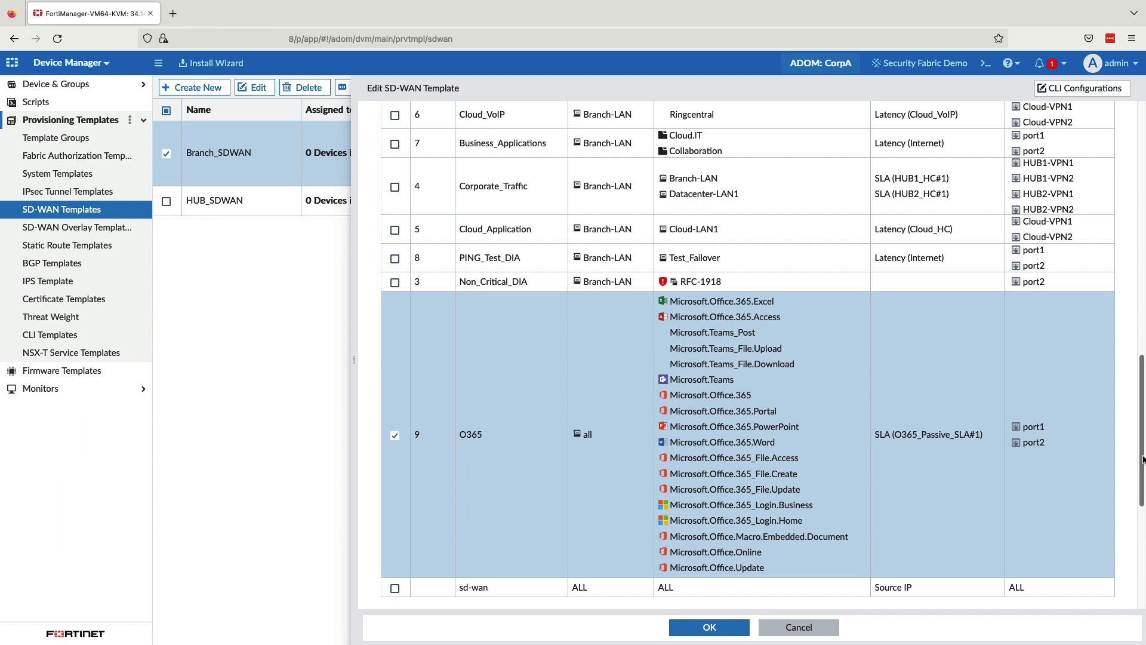
Step: Deselect the O365 rule and open duplication entry 1 of the Branch_SDWAN template
scroll(1143, 459, "down", 1)
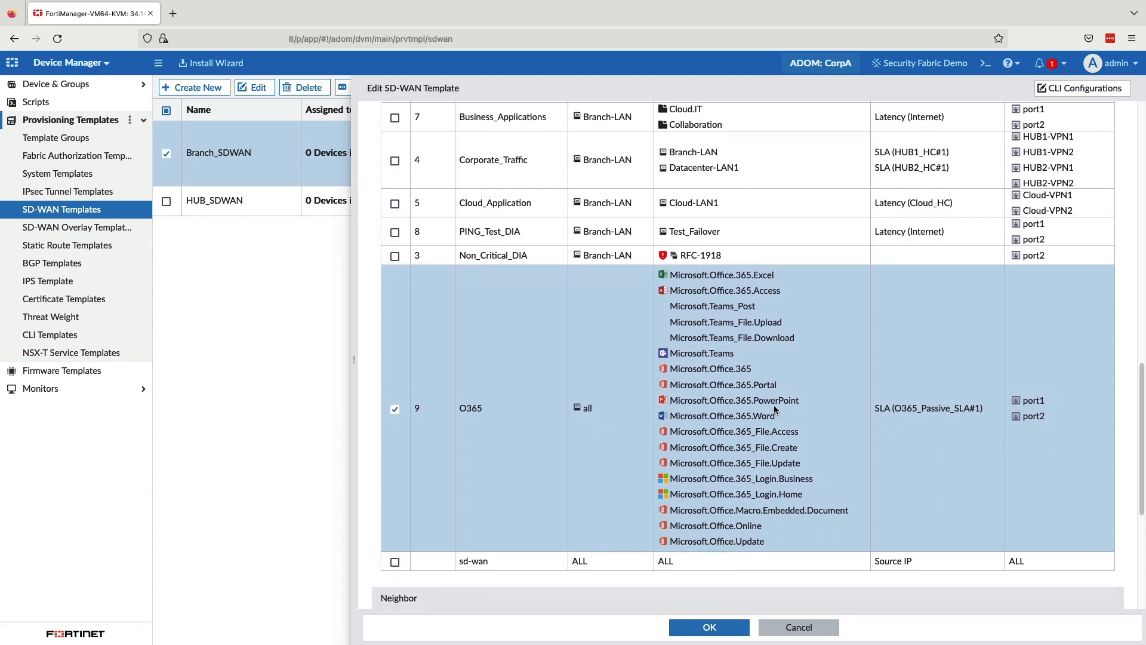
left_click(395, 410)
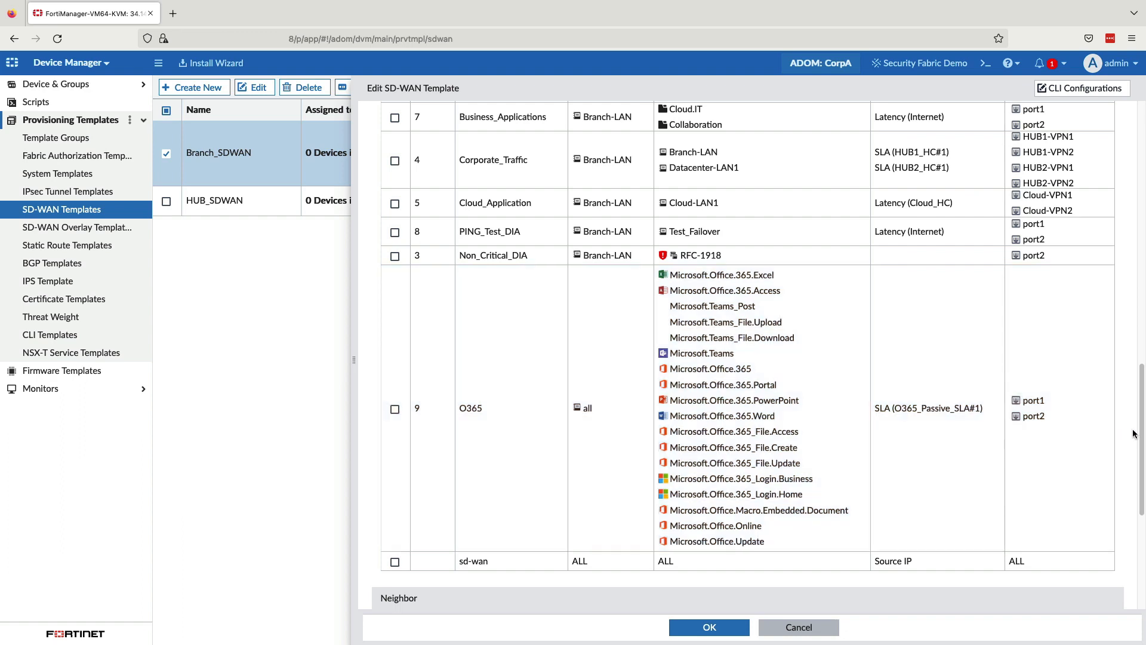
left_click_drag(1142, 435, 1125, 534)
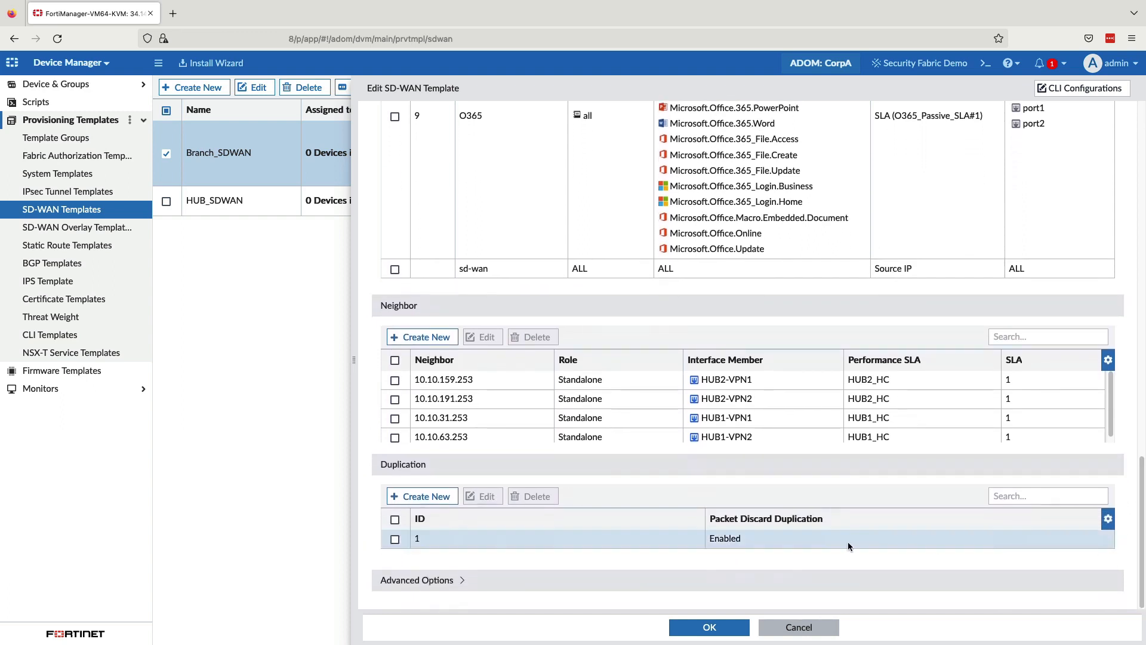
double_click(592, 539)
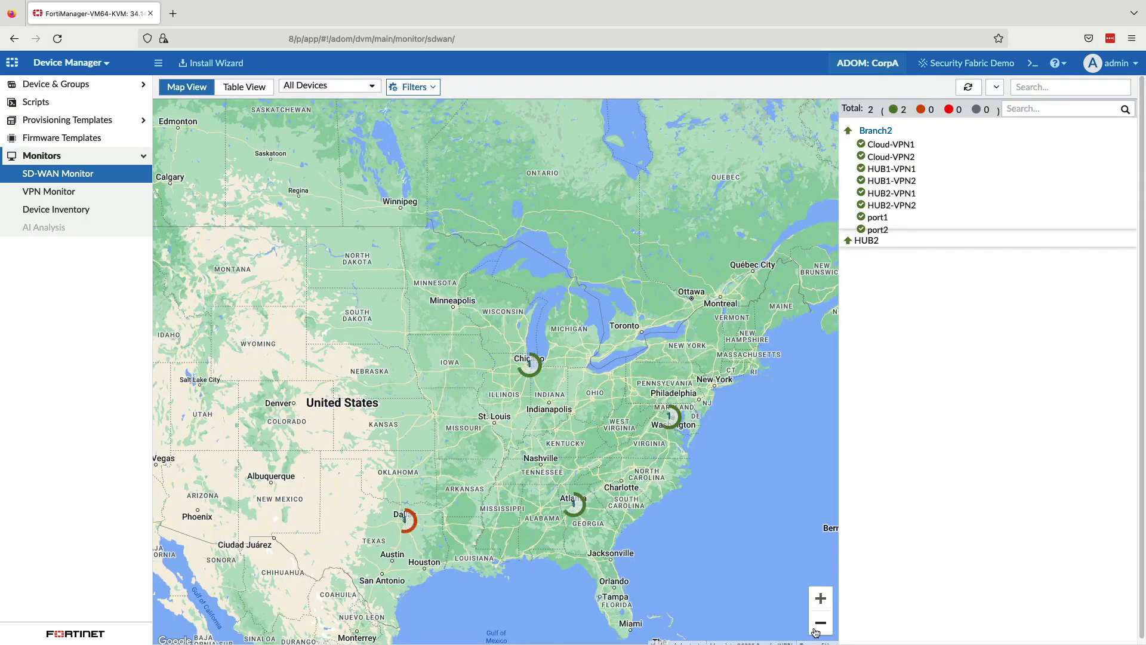
Step: Examine the status of Branch1's Cloud-VPN1 and port1 (WAN1) interfaces in the SD-WAN Monitor's map view
left_click_drag(760, 536, 720, 444)
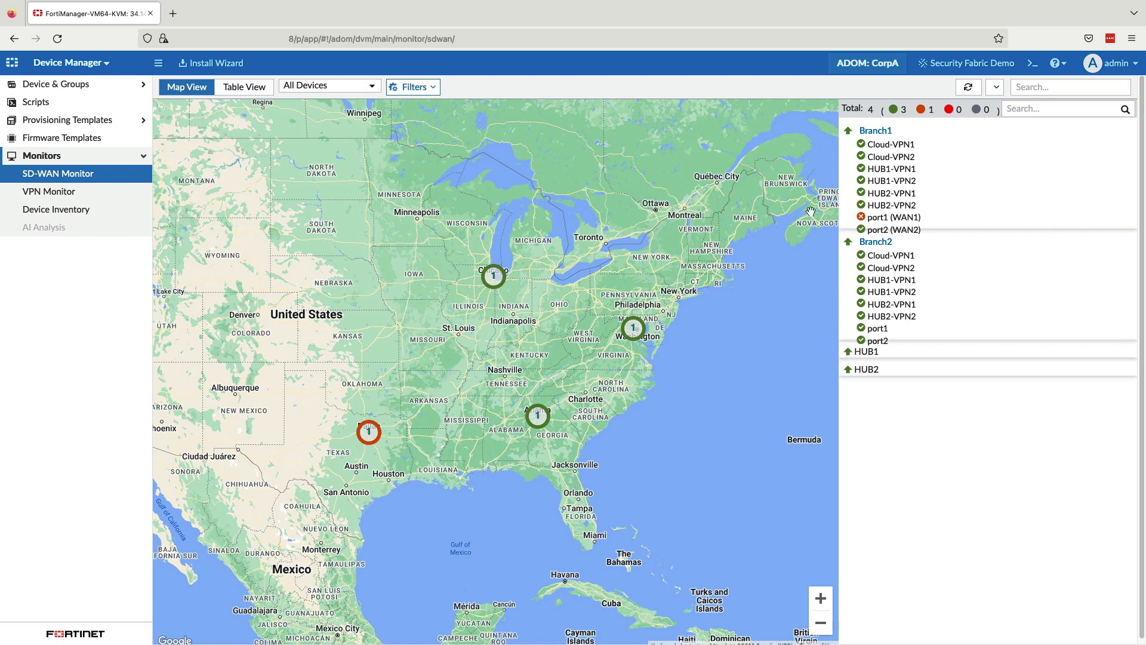
left_click(862, 147)
mouse_move(863, 219)
Step: Open Branch1's details from the SD-WAN Monitor table view and review its interfaces, SD-WAN rules and rule members
left_click(249, 88)
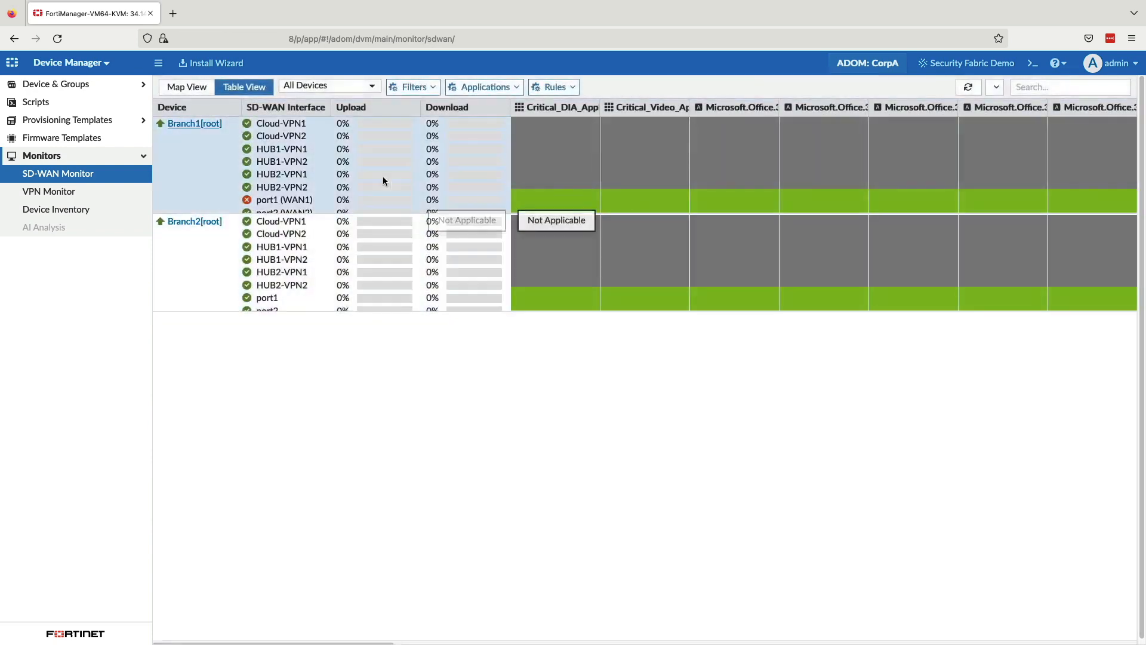
left_click(190, 124)
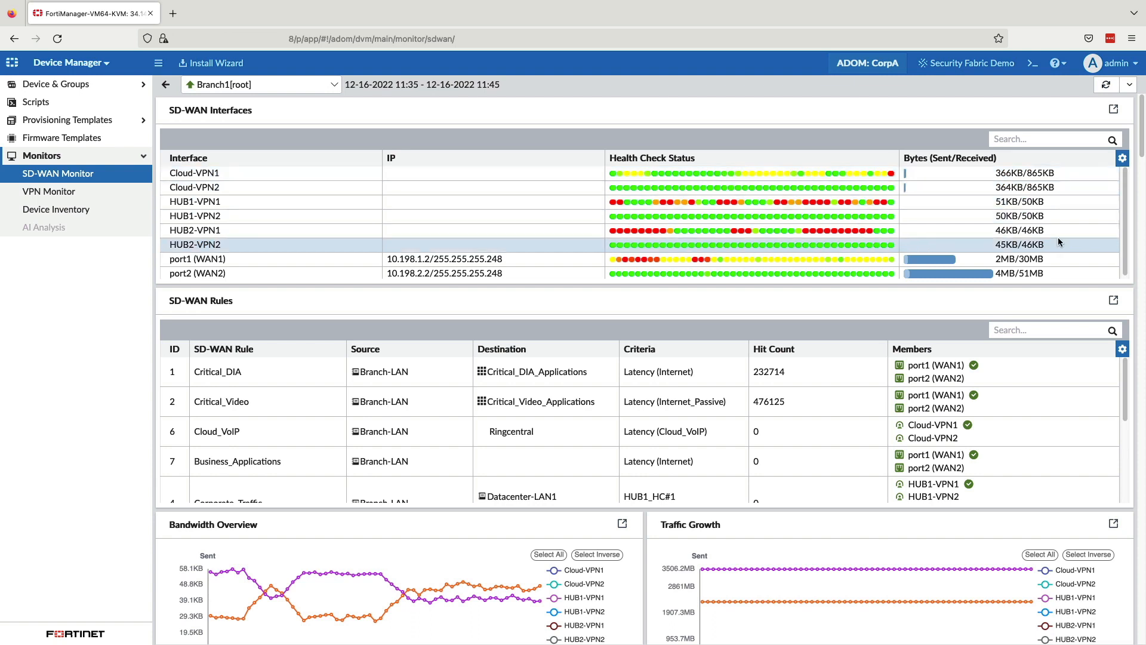
scroll(1127, 404, "down", 2)
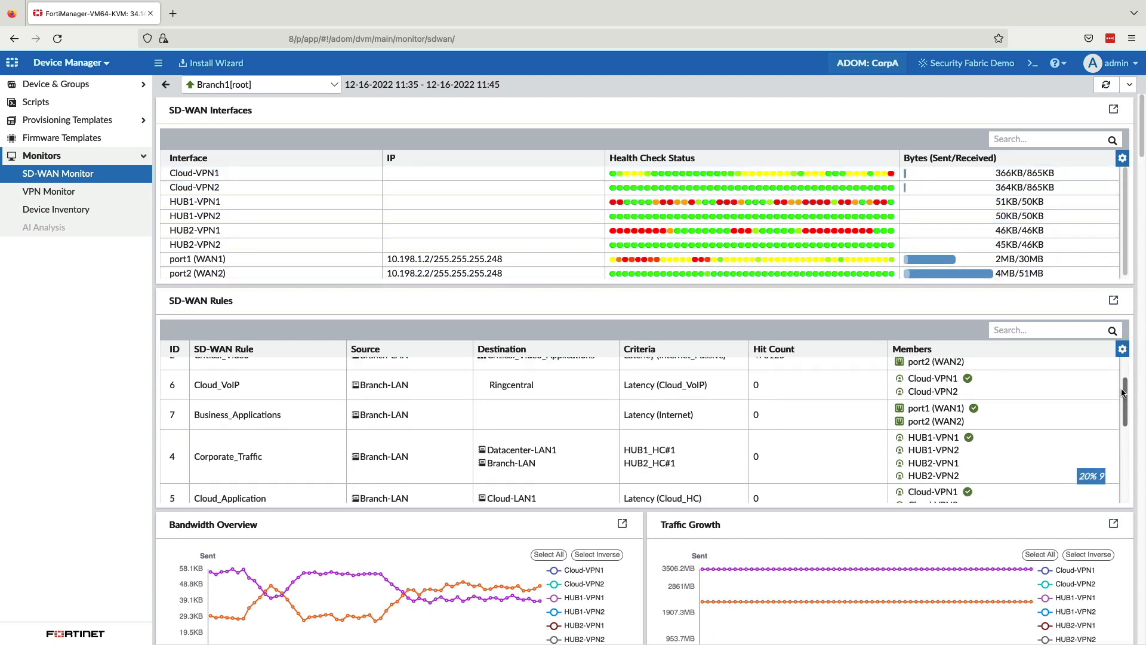
mouse_move(915, 439)
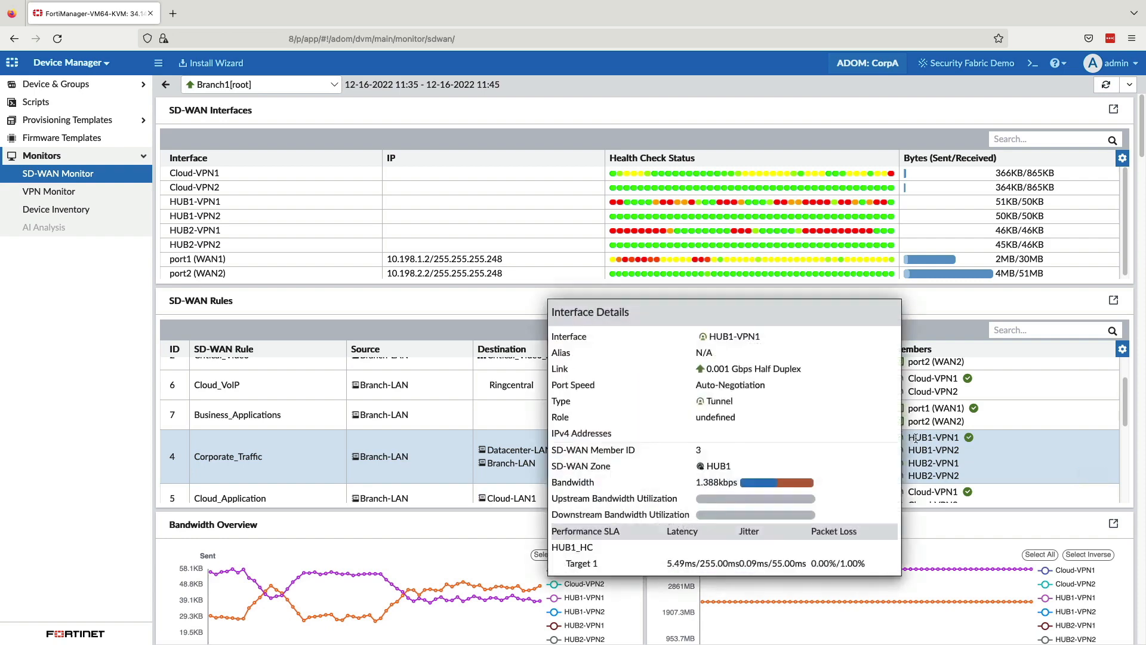
left_click_drag(1126, 400, 1133, 476)
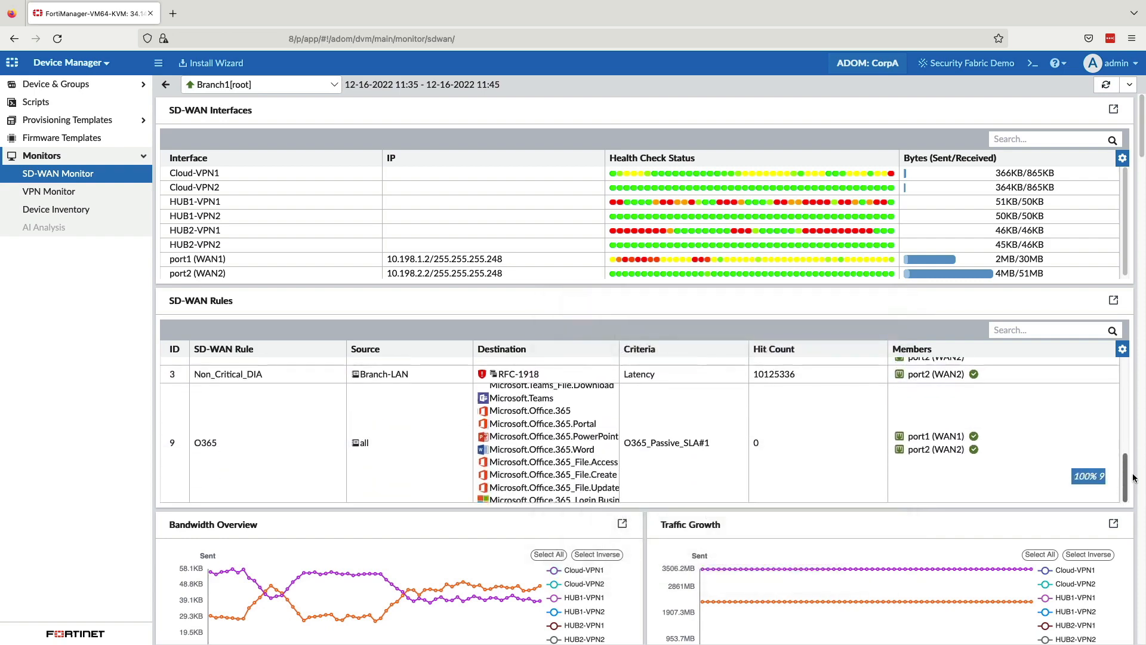
left_click_drag(1139, 109, 1141, 301)
left_click(1113, 114)
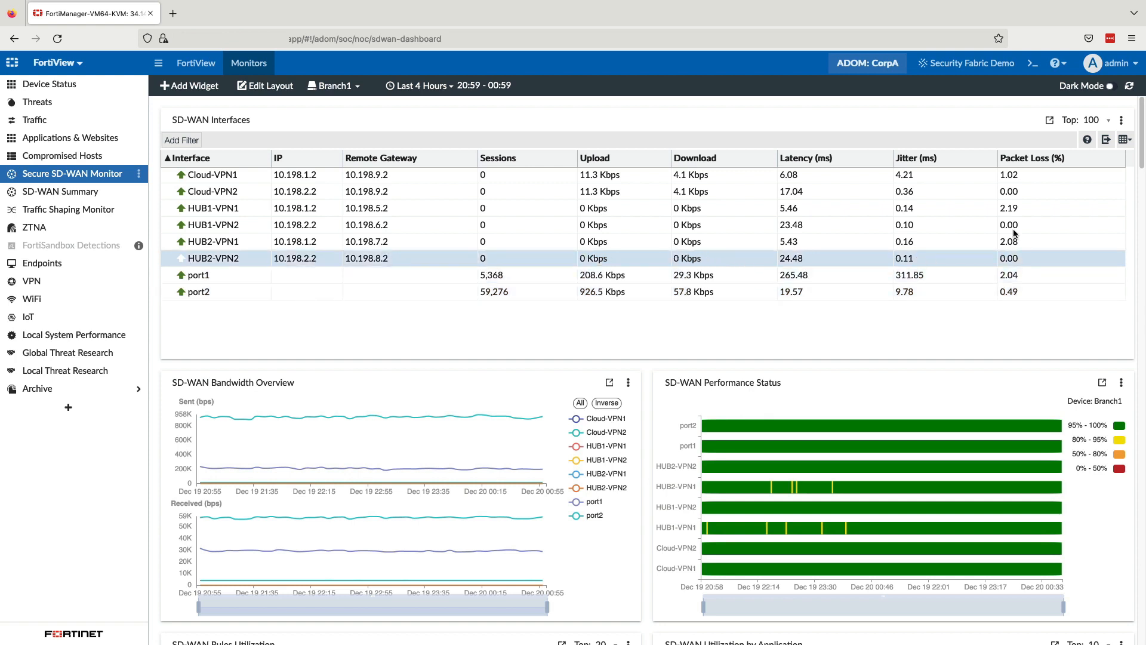
Step: Enlarge the SD-WAN Performance Status chart for Branch1 in the Secure SD-WAN Monitor to examine it, and restore its size
left_click_drag(1141, 160, 1140, 186)
scroll(647, 370, "down", 2)
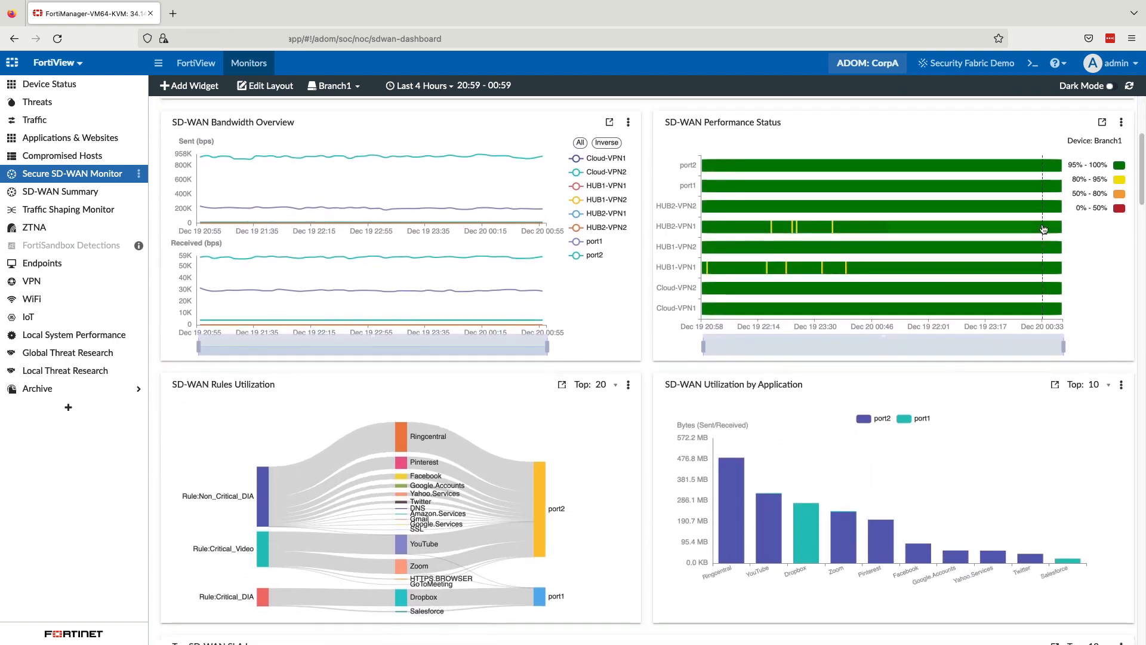
left_click(1102, 122)
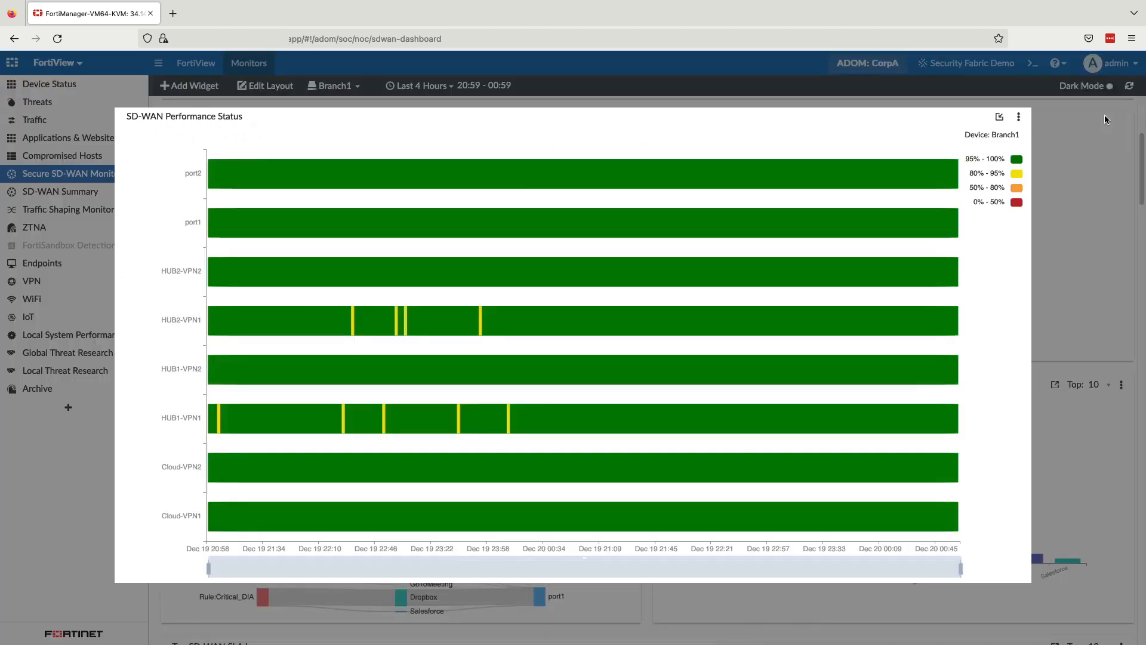
left_click(999, 117)
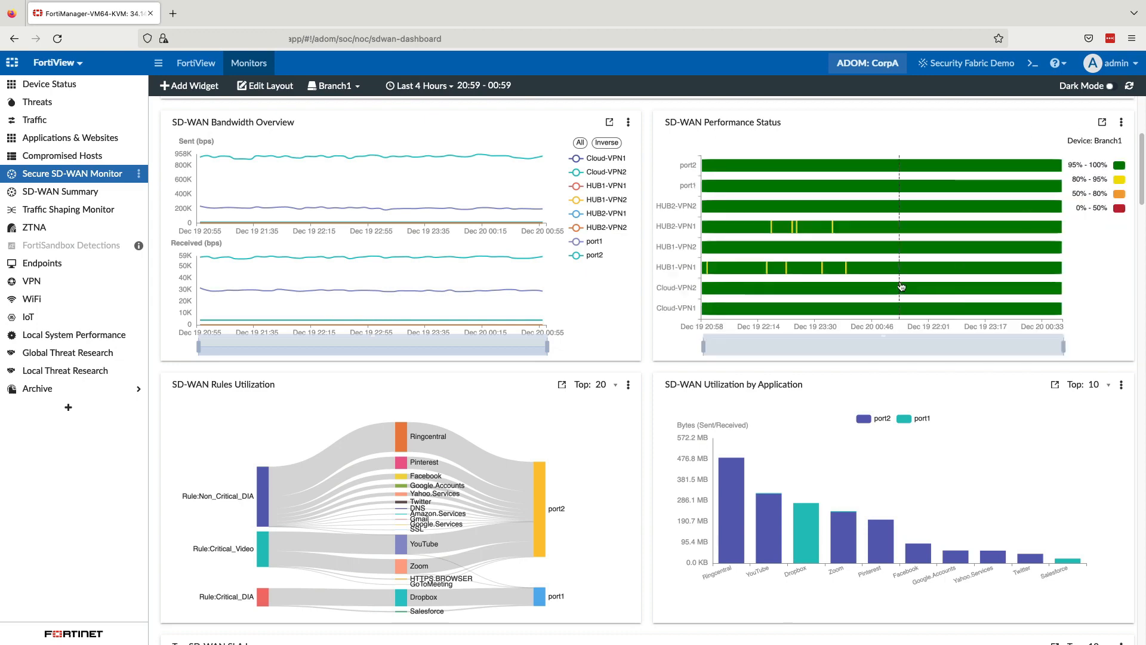
Step: Enlarge the SD-WAN Rules Utilization diagram, inspect the application flows to port1 and port2, and restore its size
left_click(561, 386)
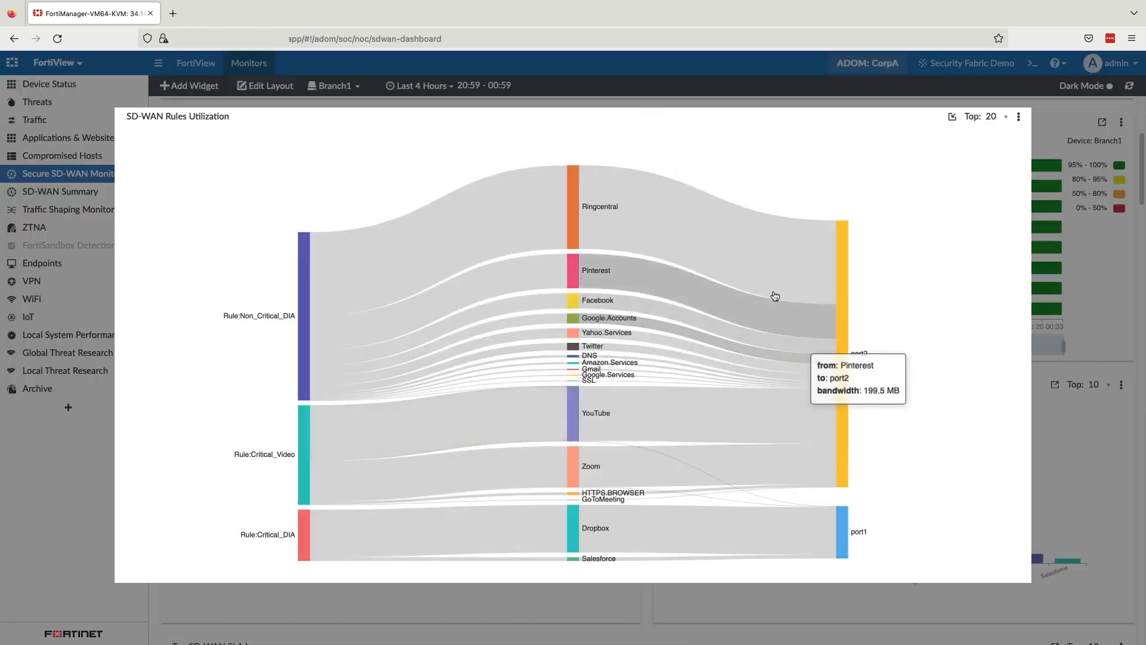
mouse_move(775, 286)
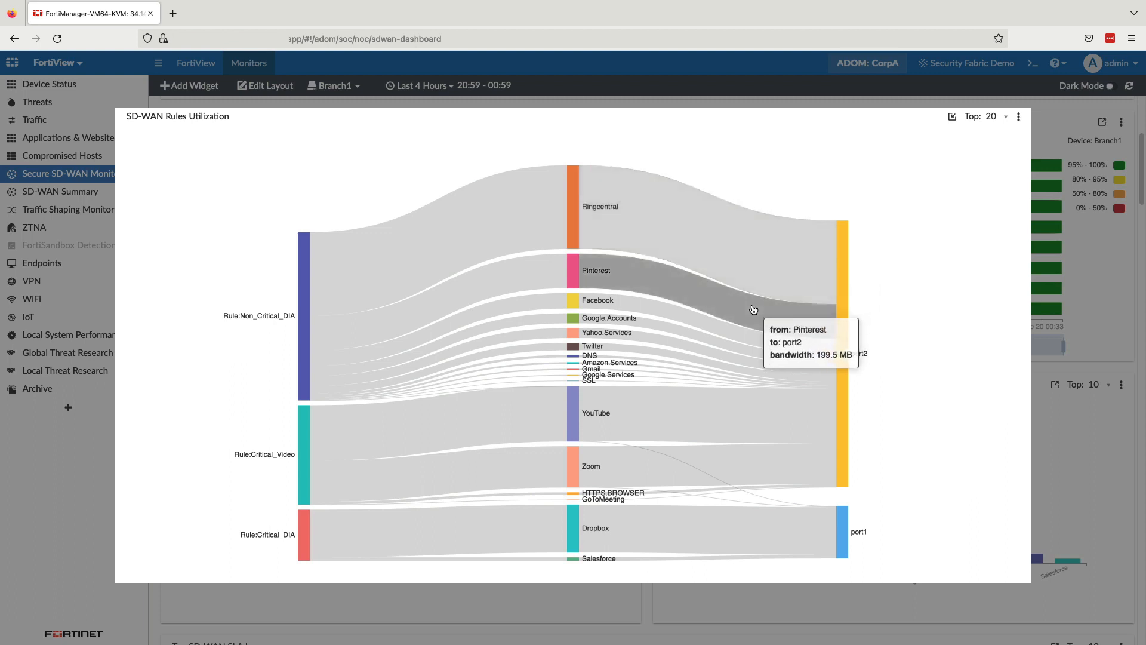
mouse_move(770, 366)
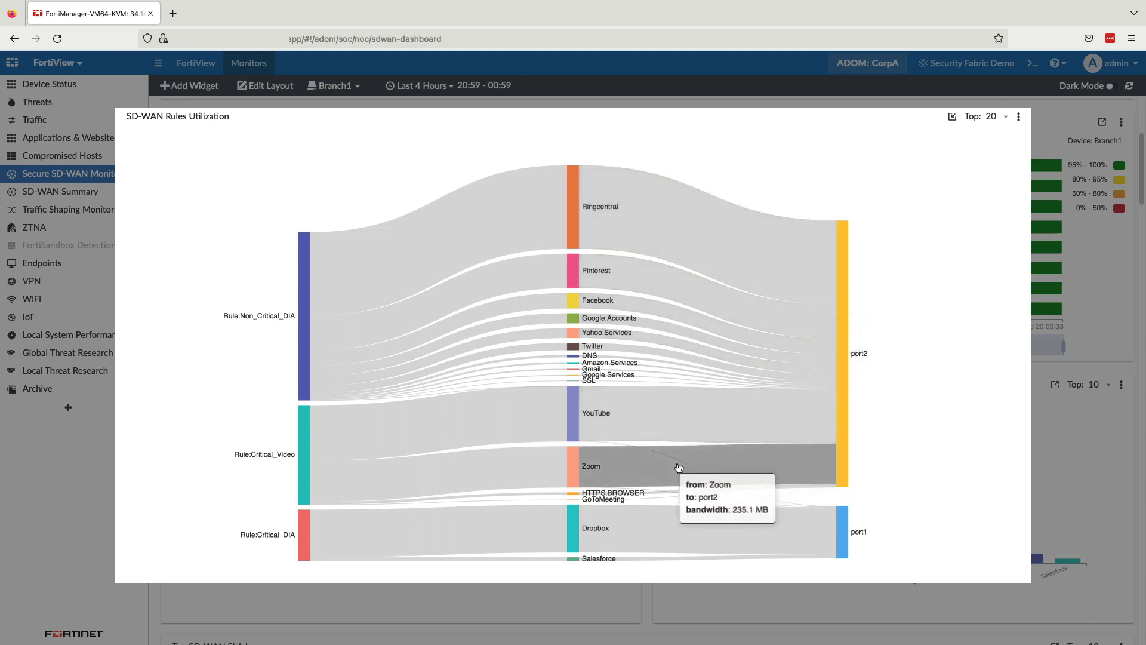
mouse_move(841, 516)
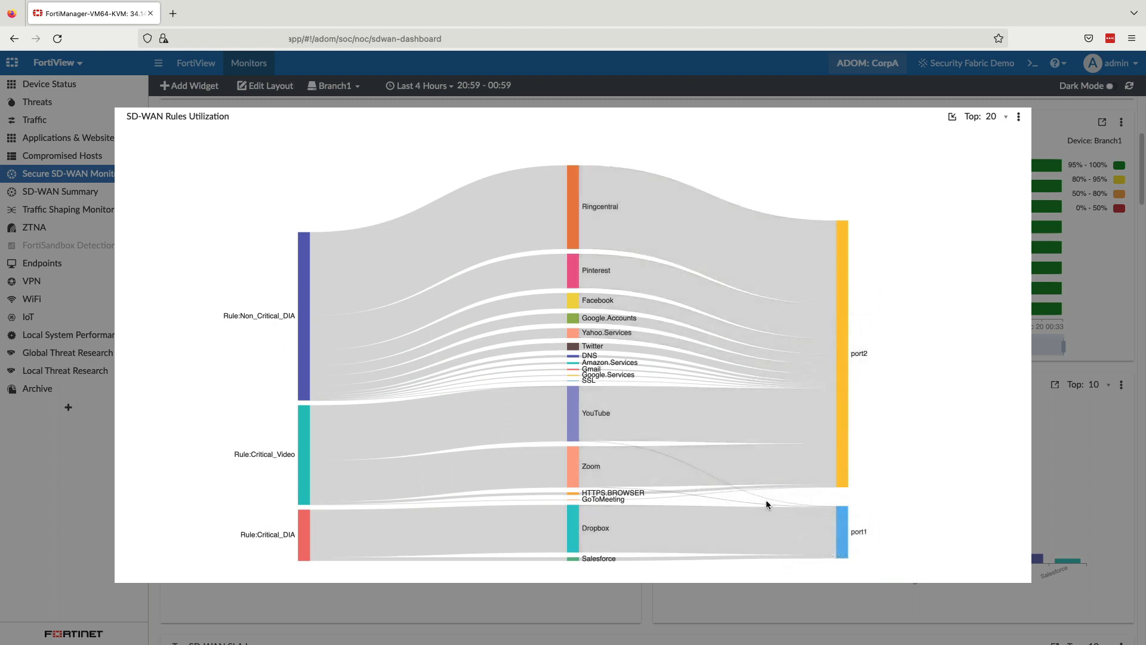
mouse_move(767, 501)
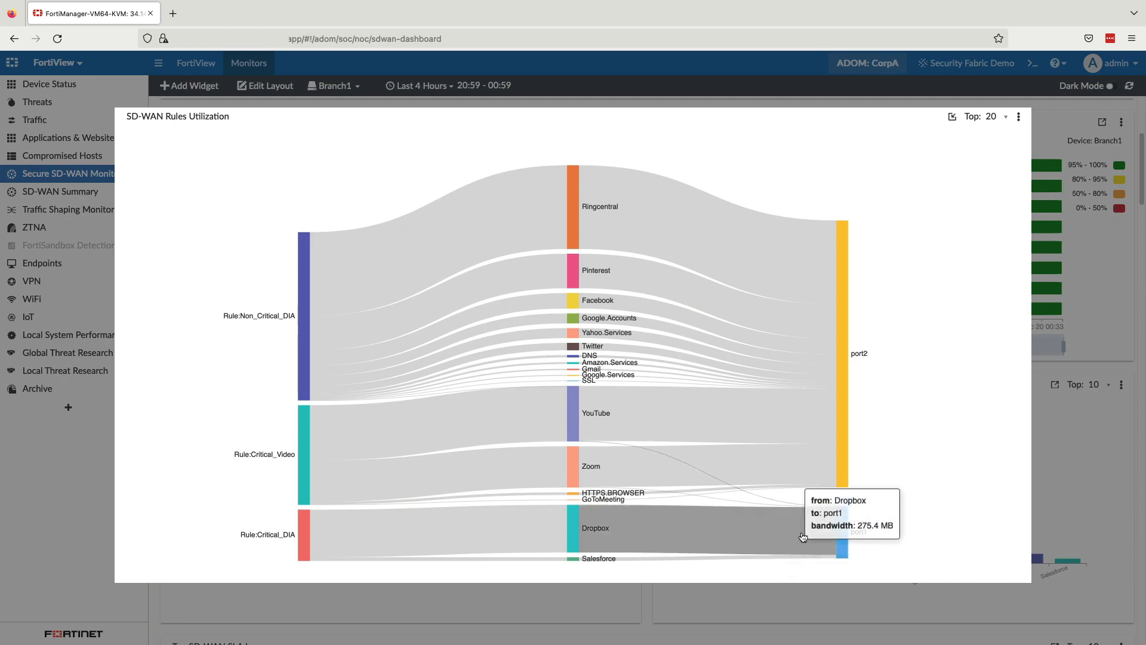
left_click(952, 116)
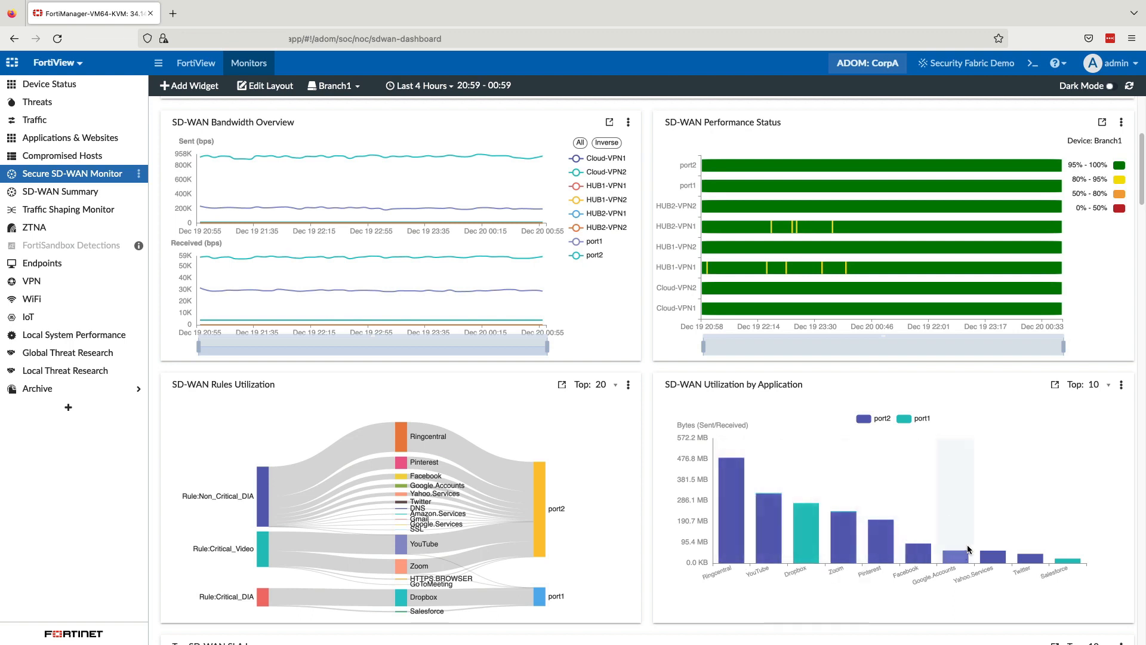
Step: Review the Top SD-WAN SLA Issues, Application Bandwidth Utilization, application performance and Audio MOS Score widgets
left_click_drag(1139, 201, 1140, 277)
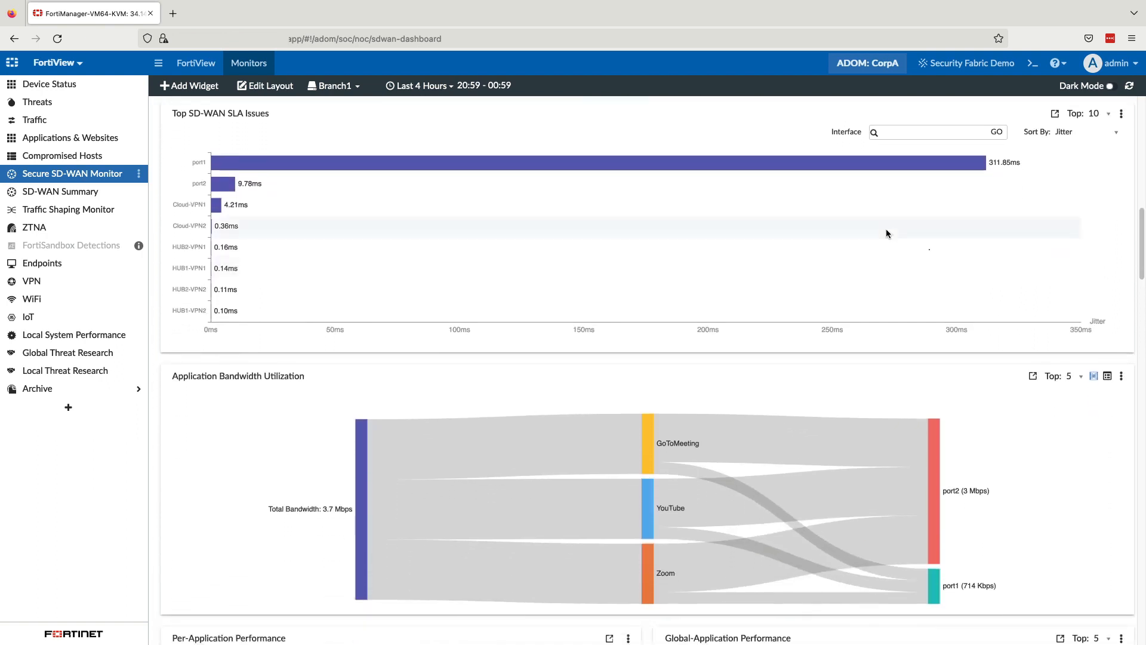
mouse_move(842, 163)
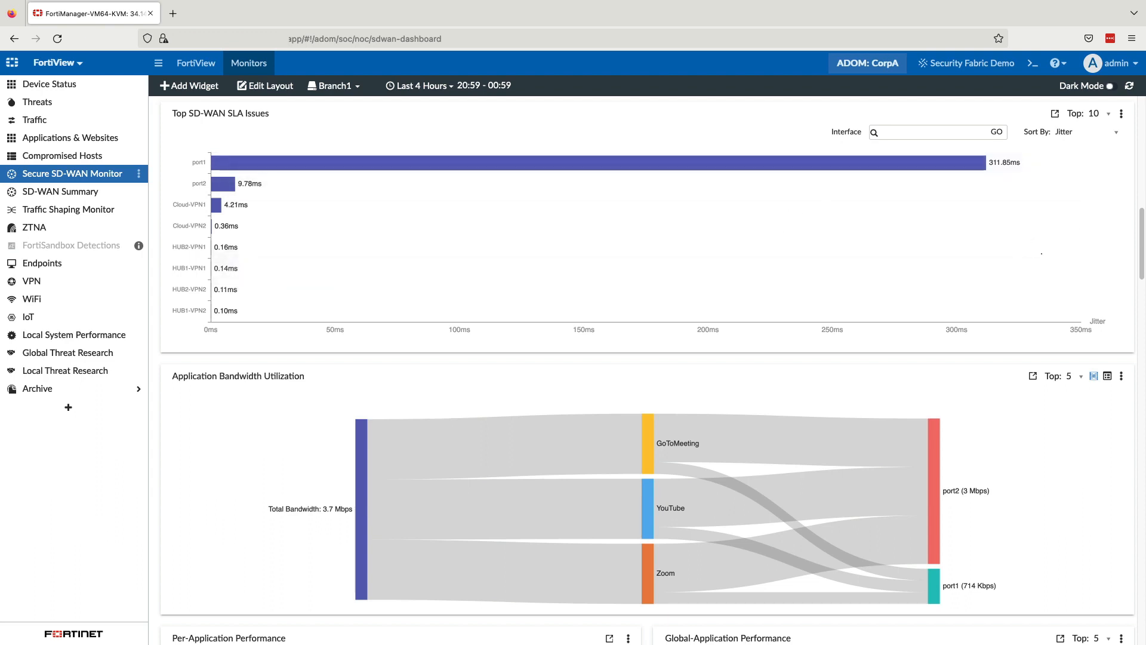
left_click_drag(1141, 256, 1141, 293)
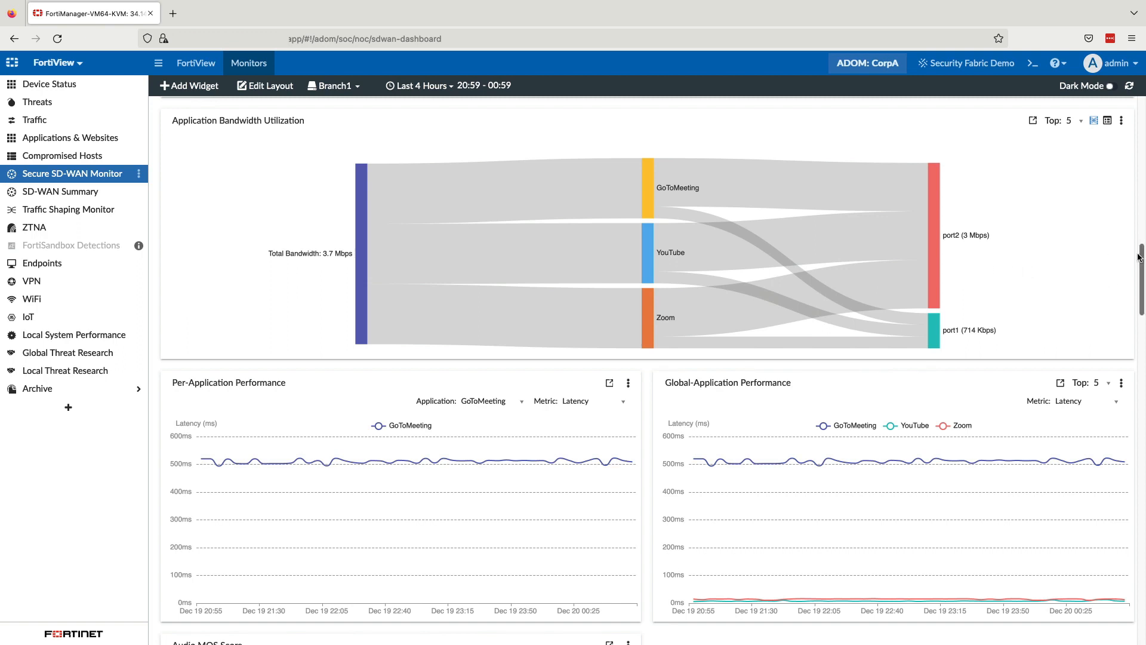
left_click_drag(1140, 255, 1140, 290)
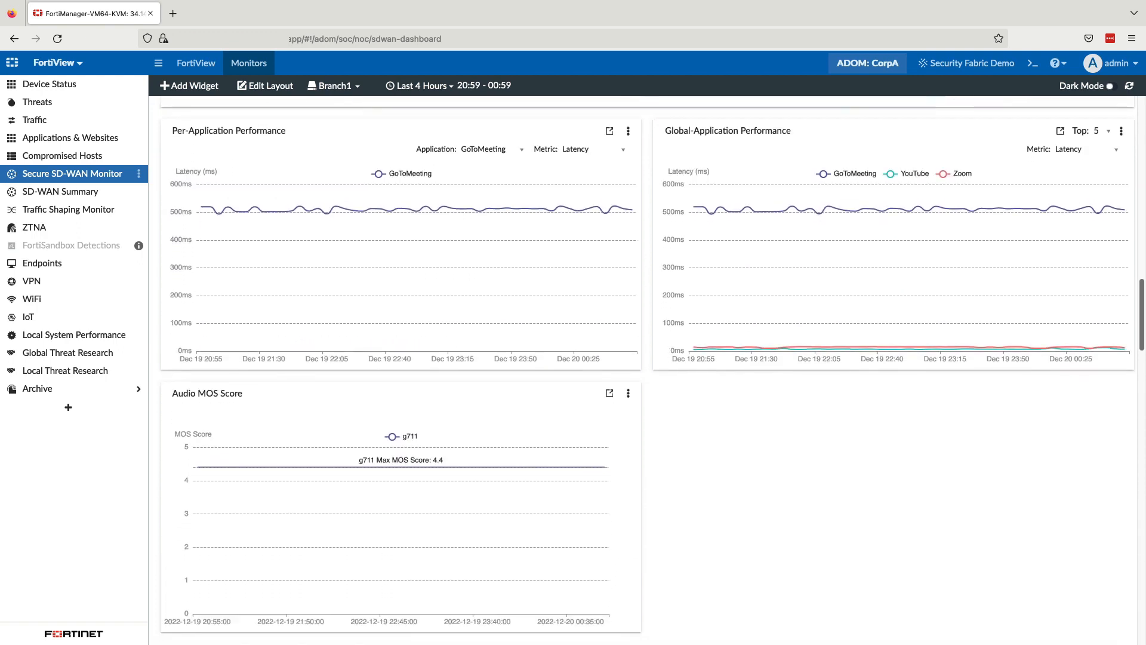
Step: Enlarge the Per-Application Performance chart, compare Packet Loss for GoToMeeting, YouTube and Zoom, and restore its size
left_click(609, 133)
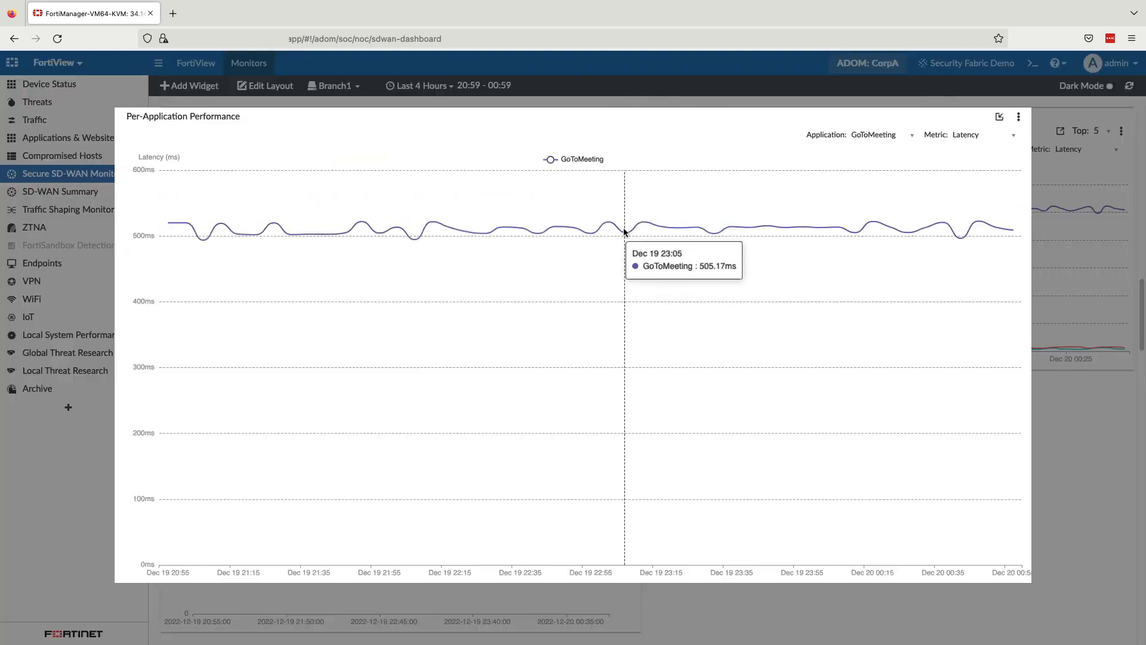
left_click(965, 135)
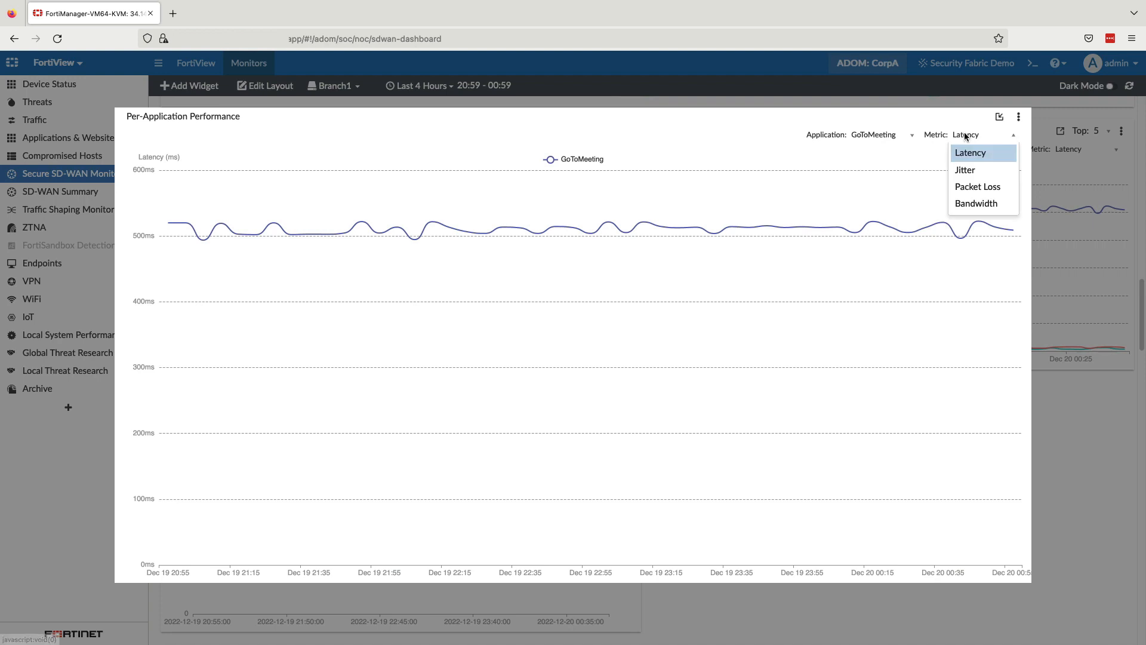
left_click(972, 188)
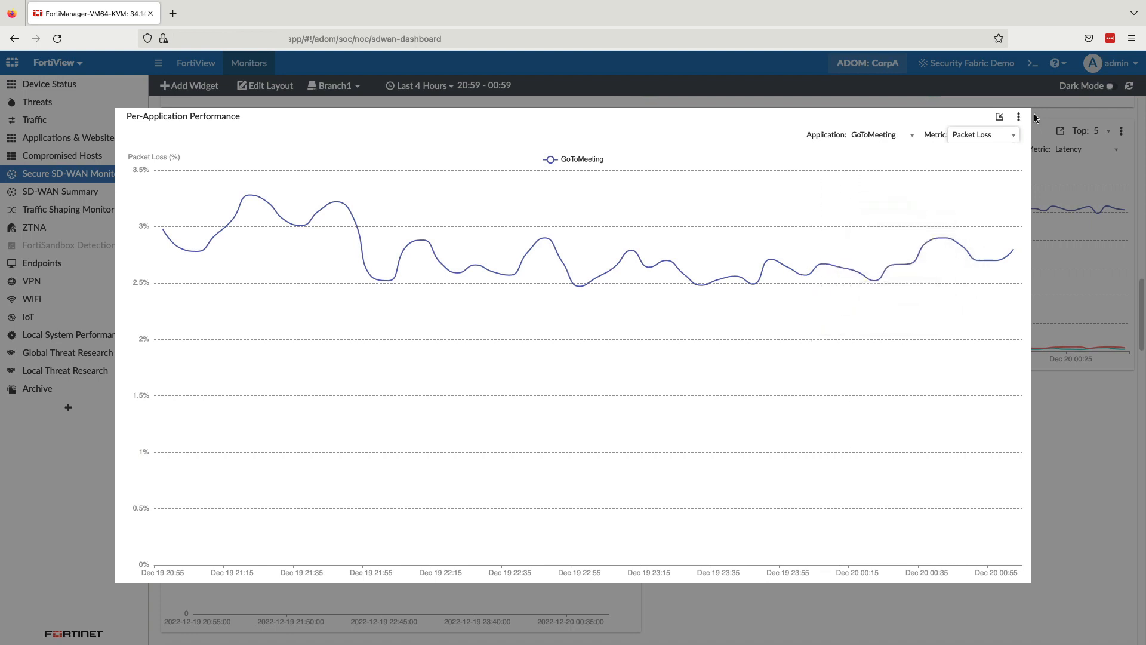
left_click(858, 137)
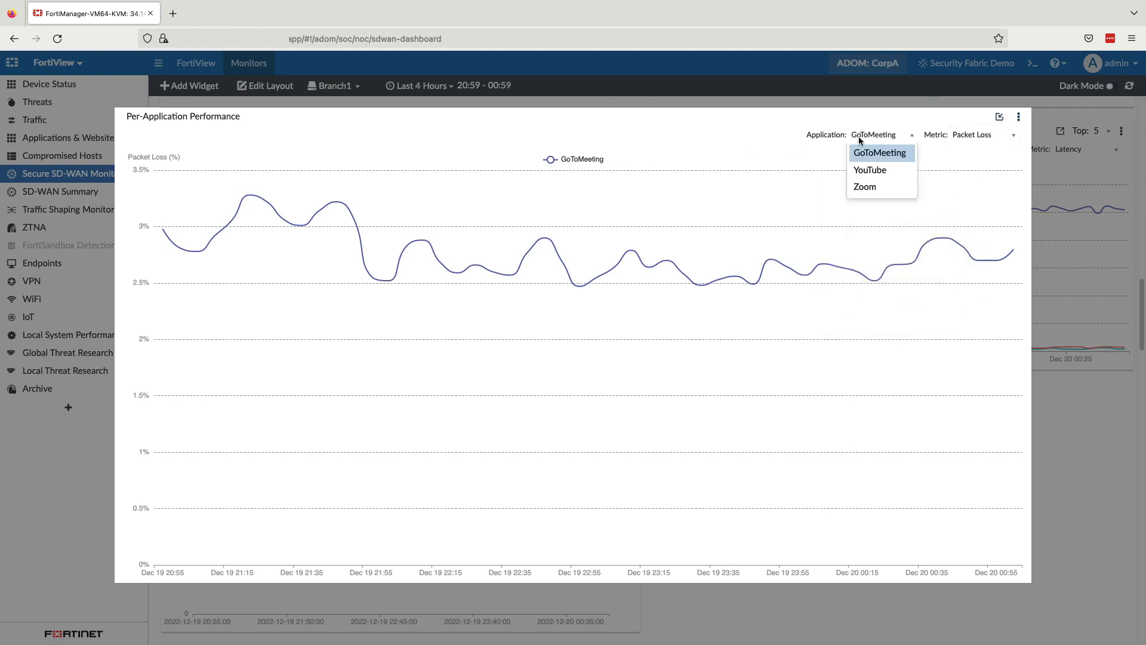
left_click(858, 168)
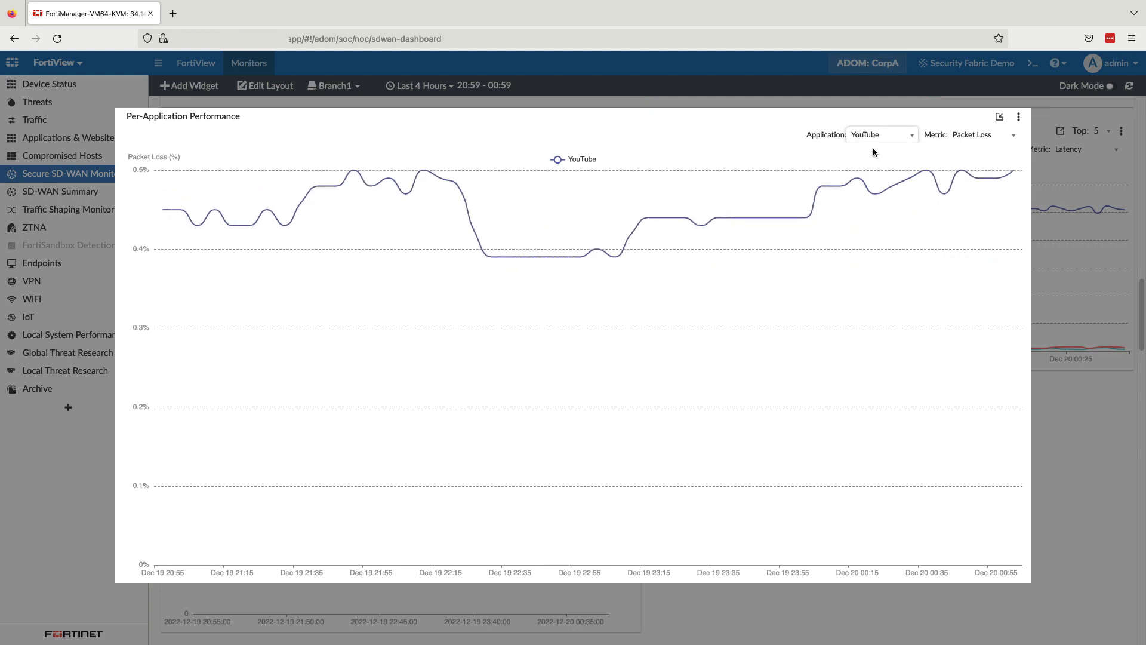
left_click(879, 136)
left_click(872, 182)
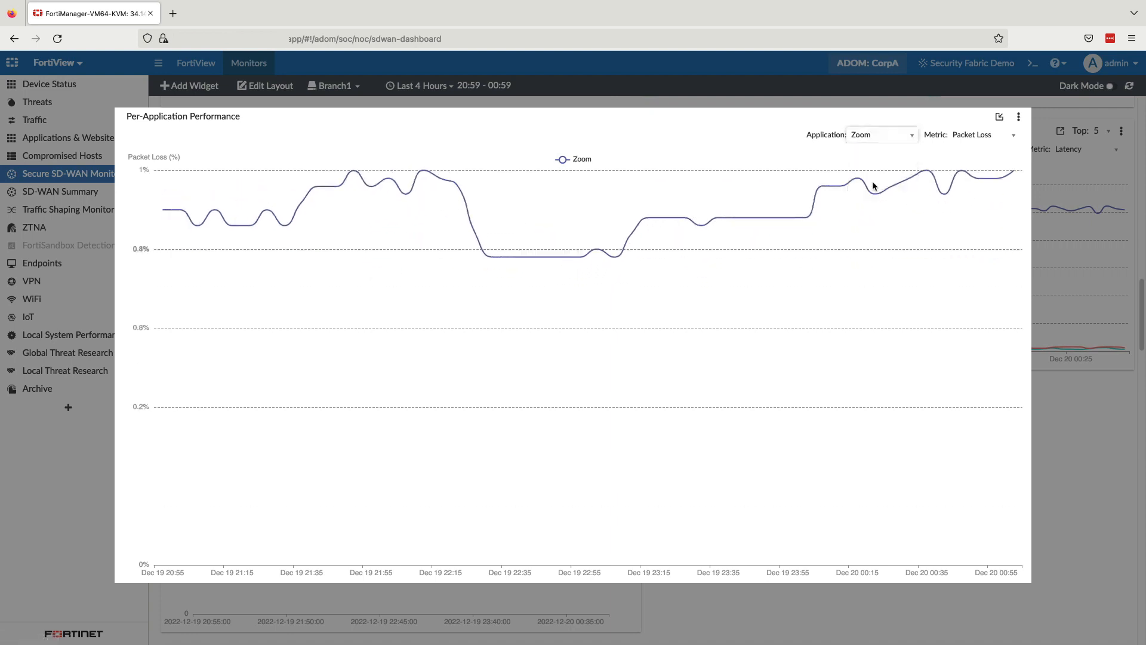
left_click(1000, 117)
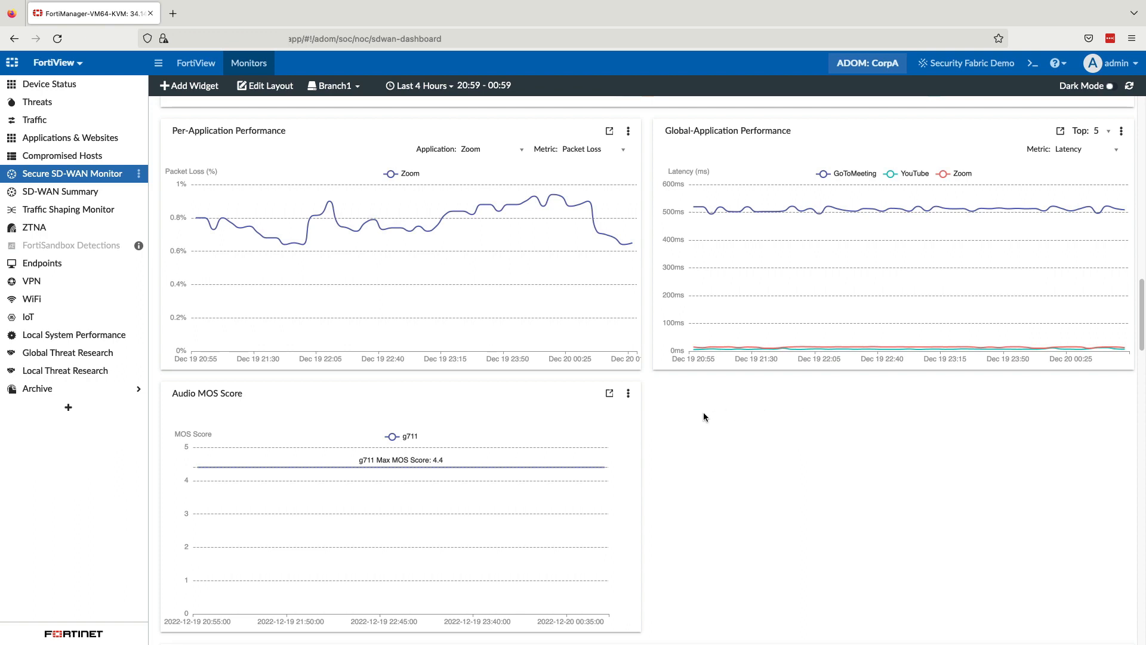
Step: Review the Audio MOS Score chart and the Internet_Passive latency, jitter and packet loss charts for Branch1
mouse_move(545, 468)
scroll(1136, 342, "down", 5)
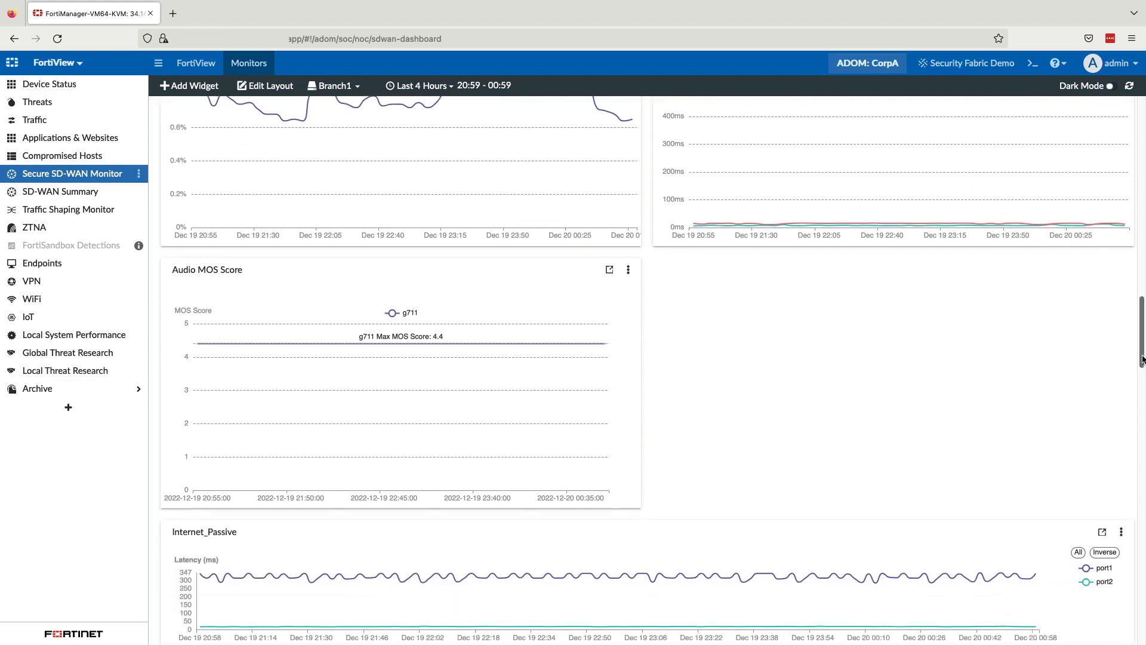
scroll(1136, 342, "down", 4)
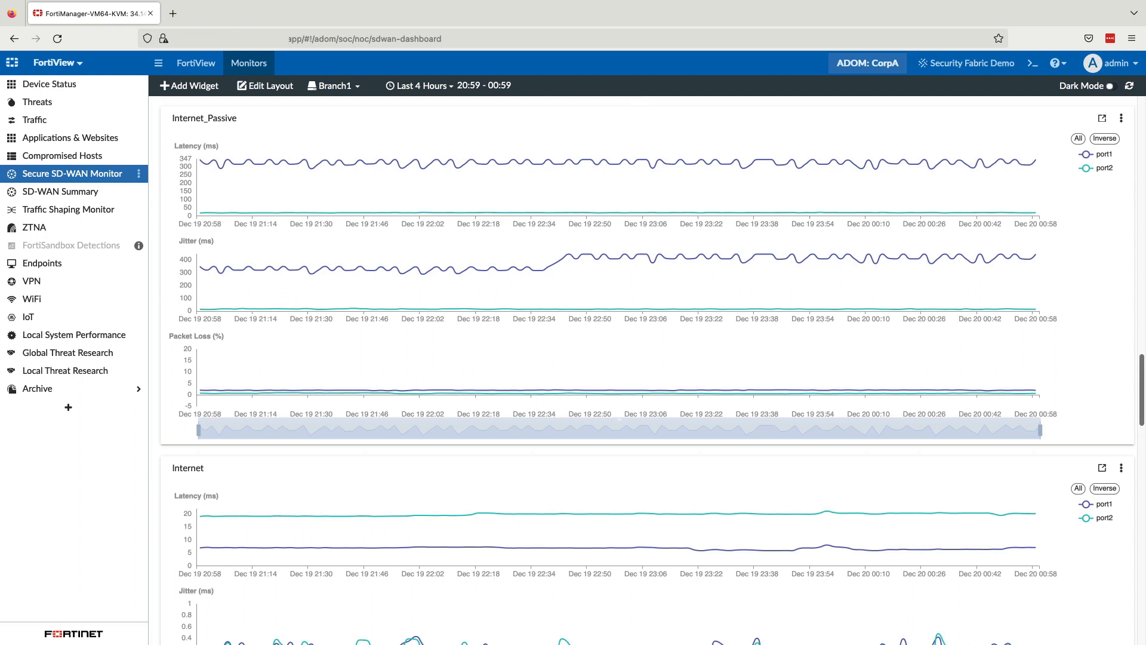
mouse_move(828, 161)
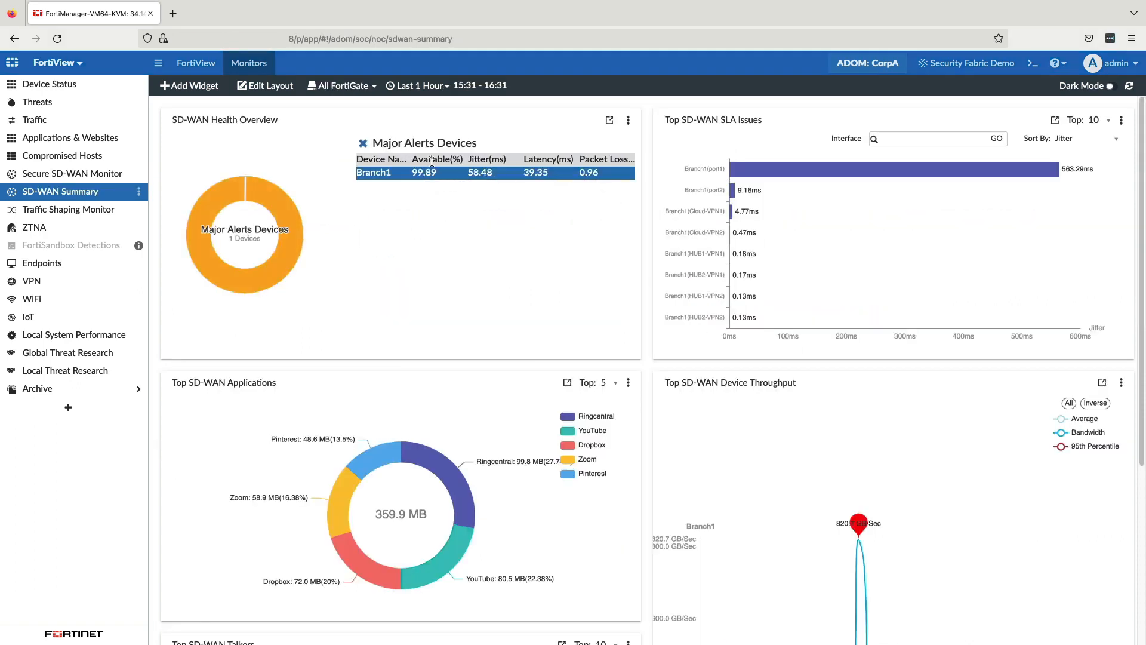
Step: Review the SD-WAN Summary widgets, leaving the Major Alerts Devices detail and temporarily enlarging Top SD-WAN SLA Issues to inspect Branch1's port1
left_click(363, 143)
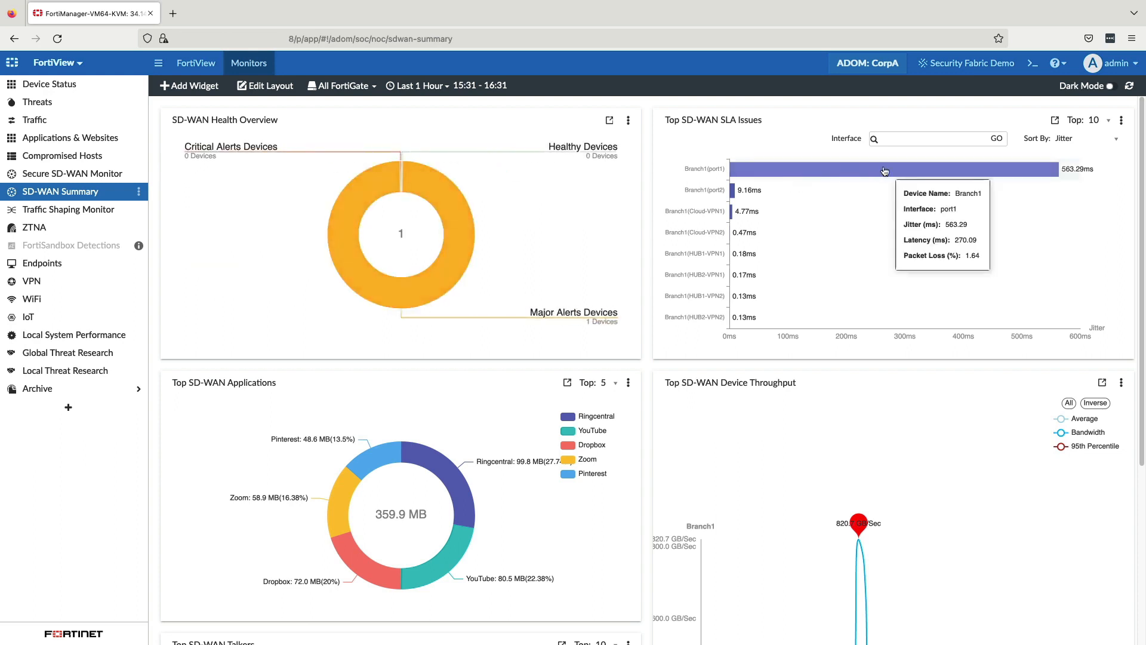
left_click(1055, 120)
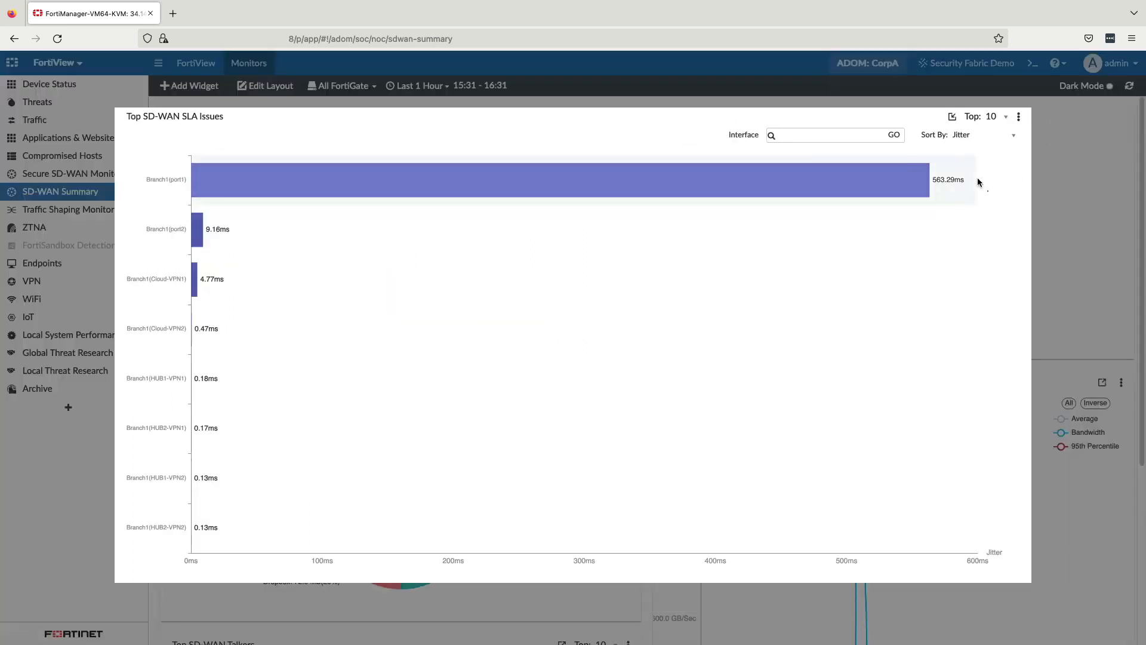
mouse_move(852, 190)
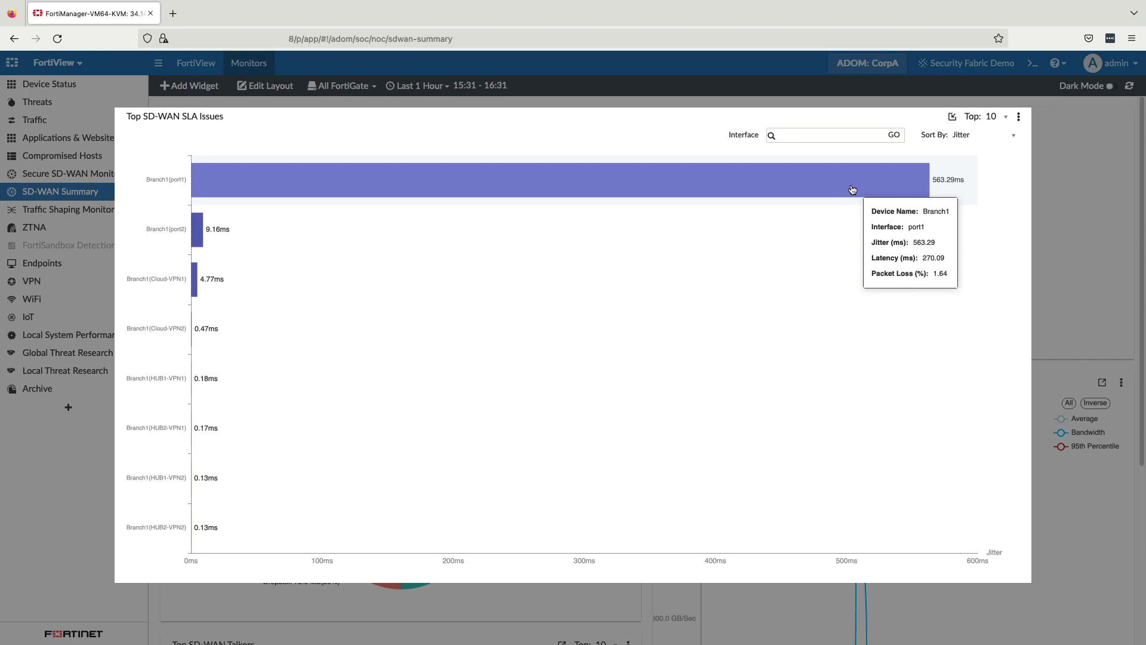
left_click(952, 116)
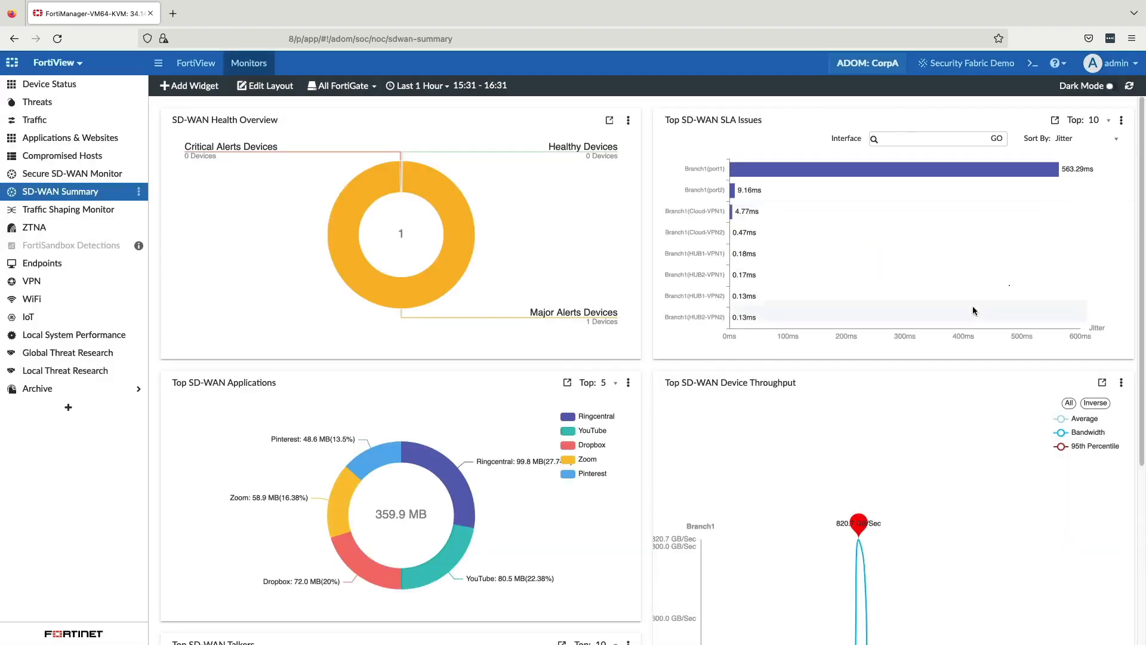
mouse_move(356, 470)
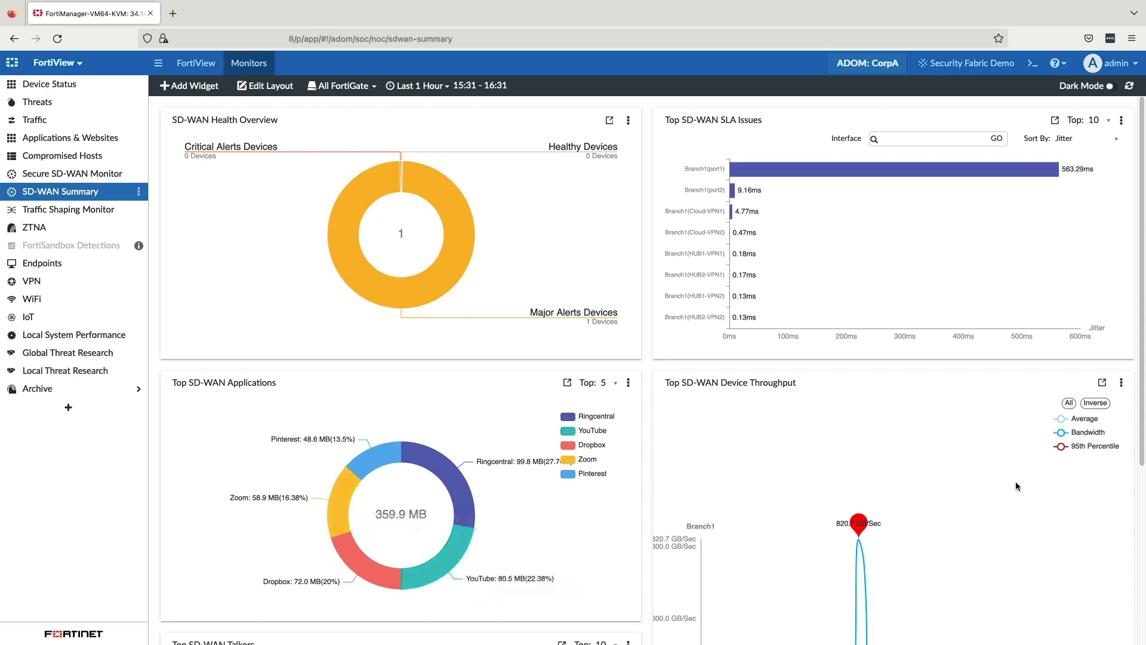
left_click_drag(1140, 370, 1139, 545)
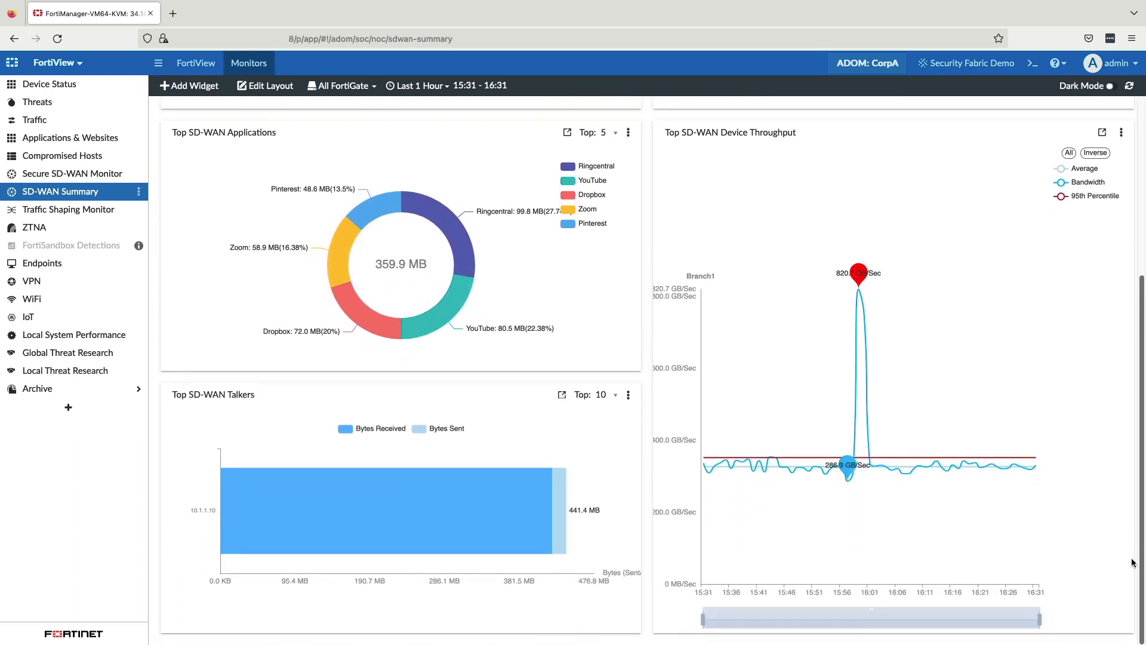
Step: Examine the 16:31:59 HUB1-VPN1 log's full details in Log View's SLA Failure custom view, and switch to the SD-WAN: DIA Traffic view
left_click(13, 64)
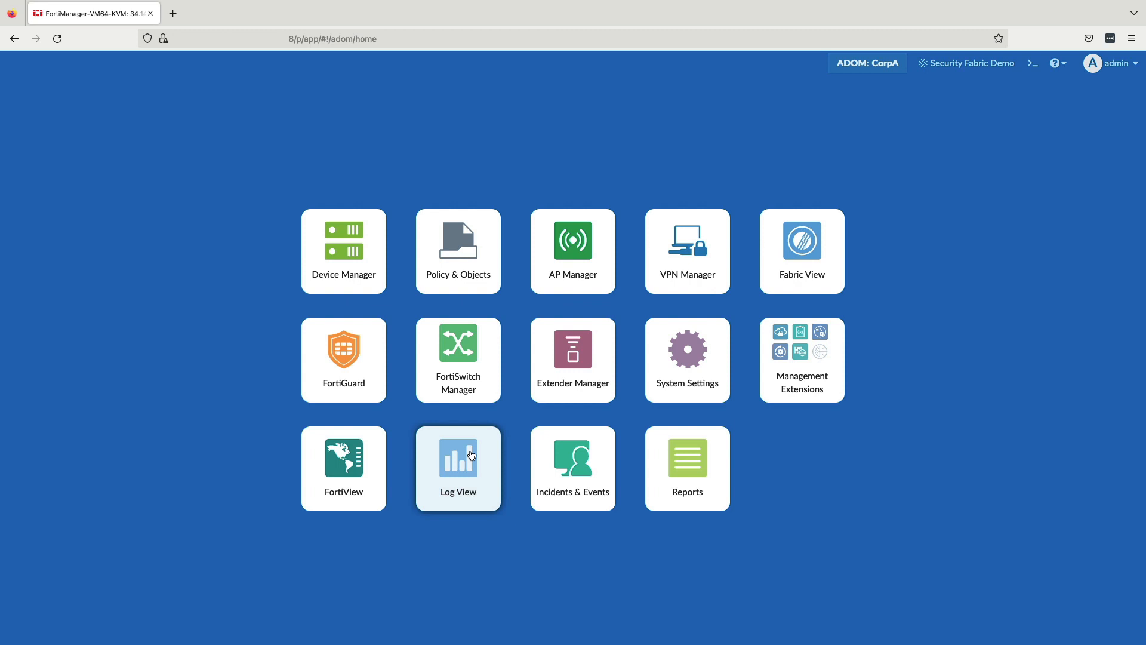
left_click(471, 455)
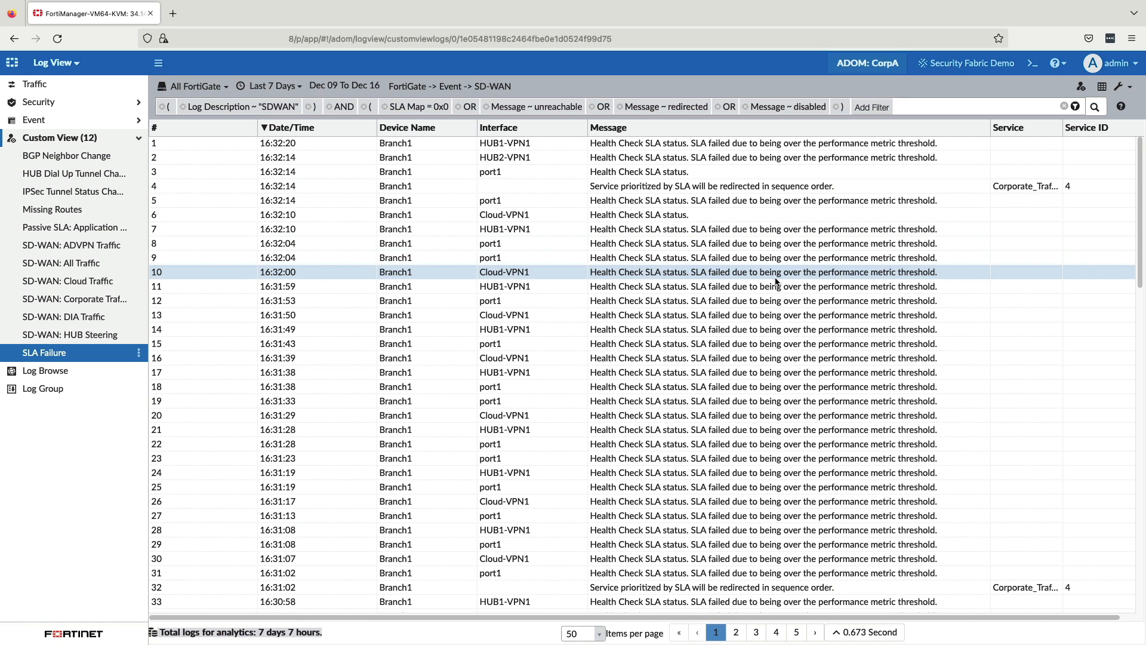
left_click(773, 286)
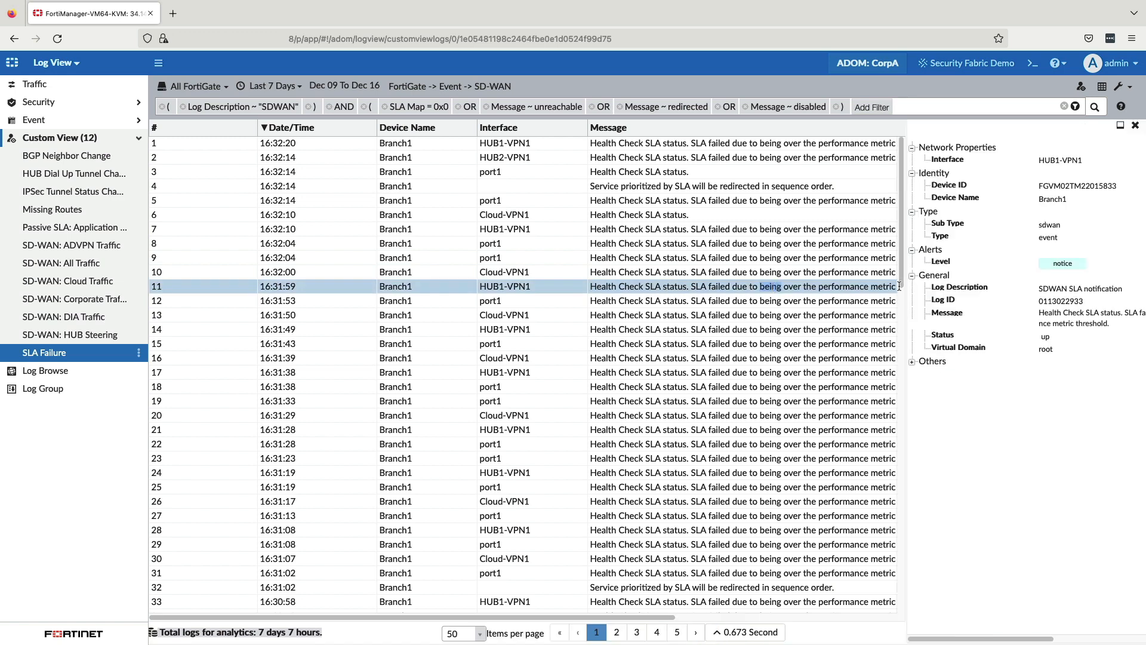
left_click(911, 365)
scroll(1101, 349, "down", 2)
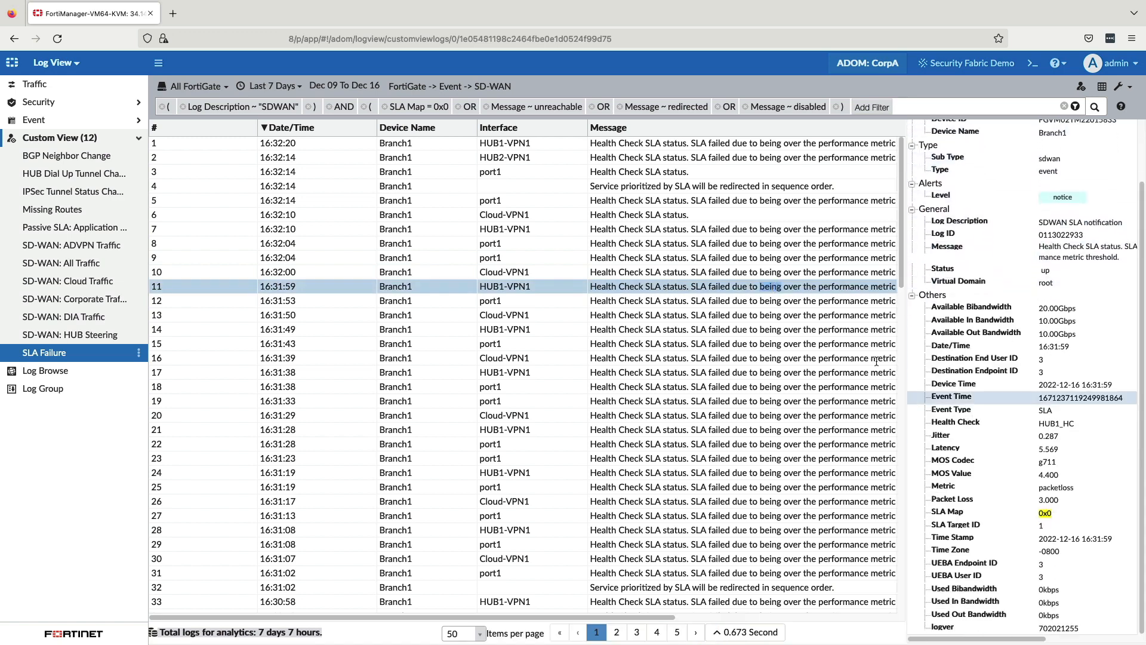
left_click(90, 316)
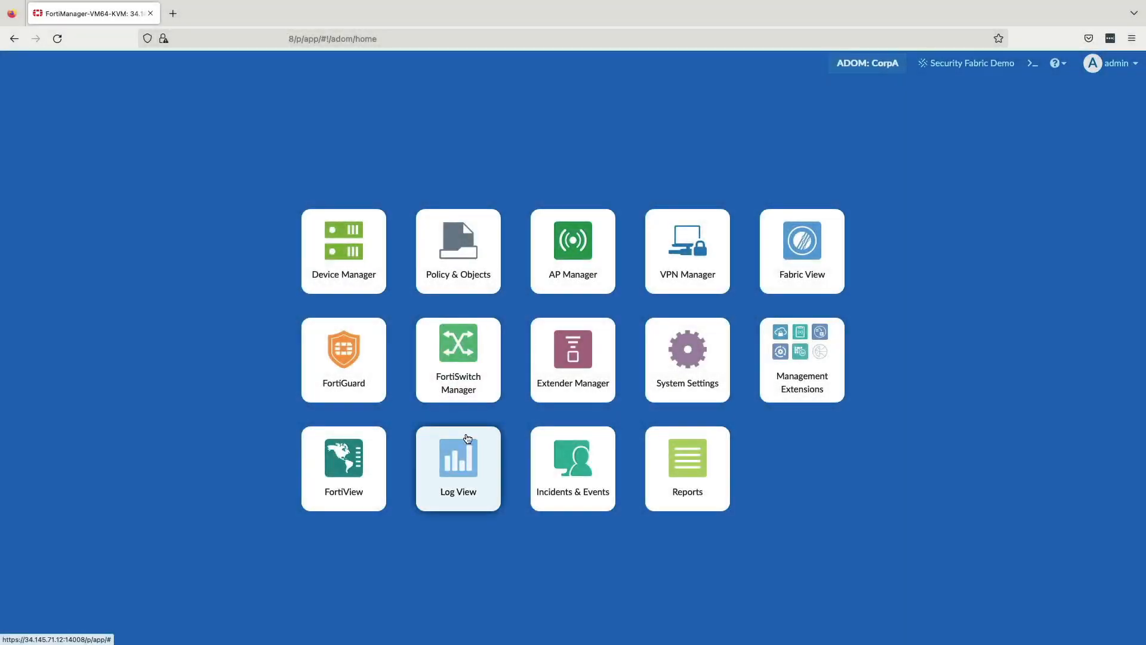
Step: Open the Default-NOC-SD-WAN-Events handler in Incidents & Events and review the conditions, alert settings and custom message of Filter 1
left_click(568, 466)
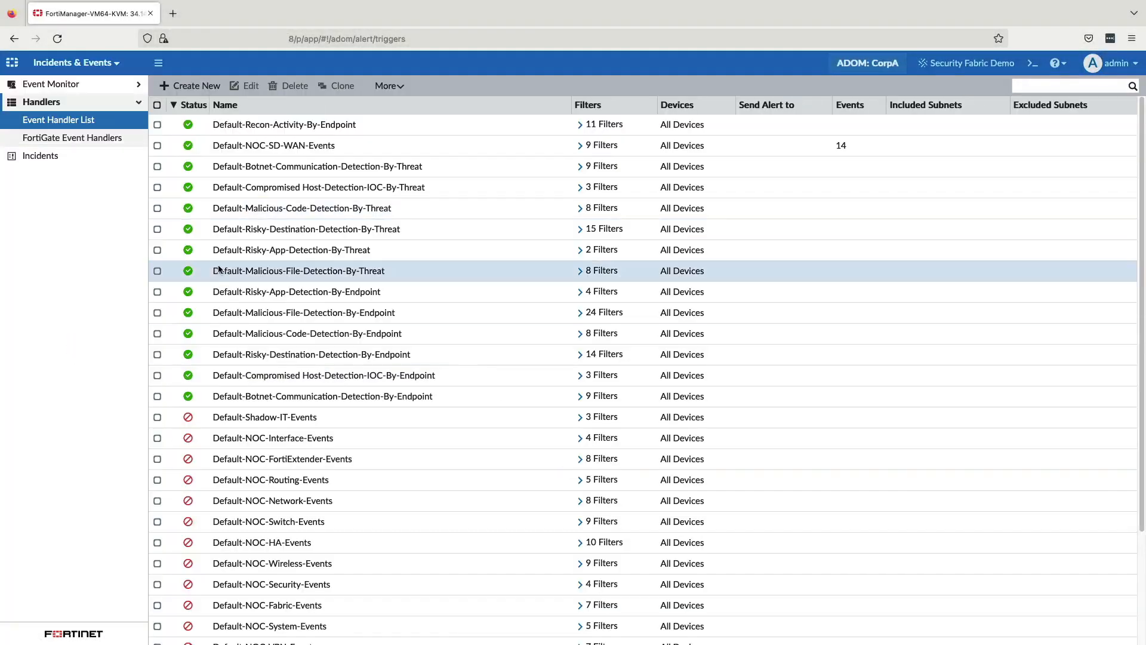
double_click(265, 147)
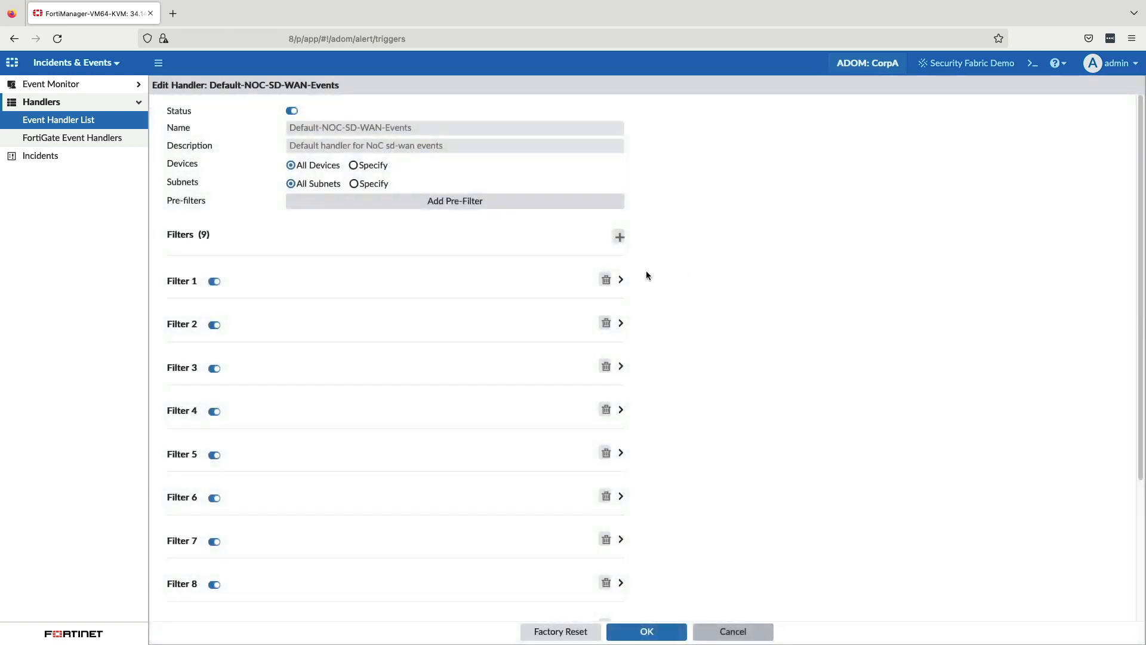
left_click(621, 281)
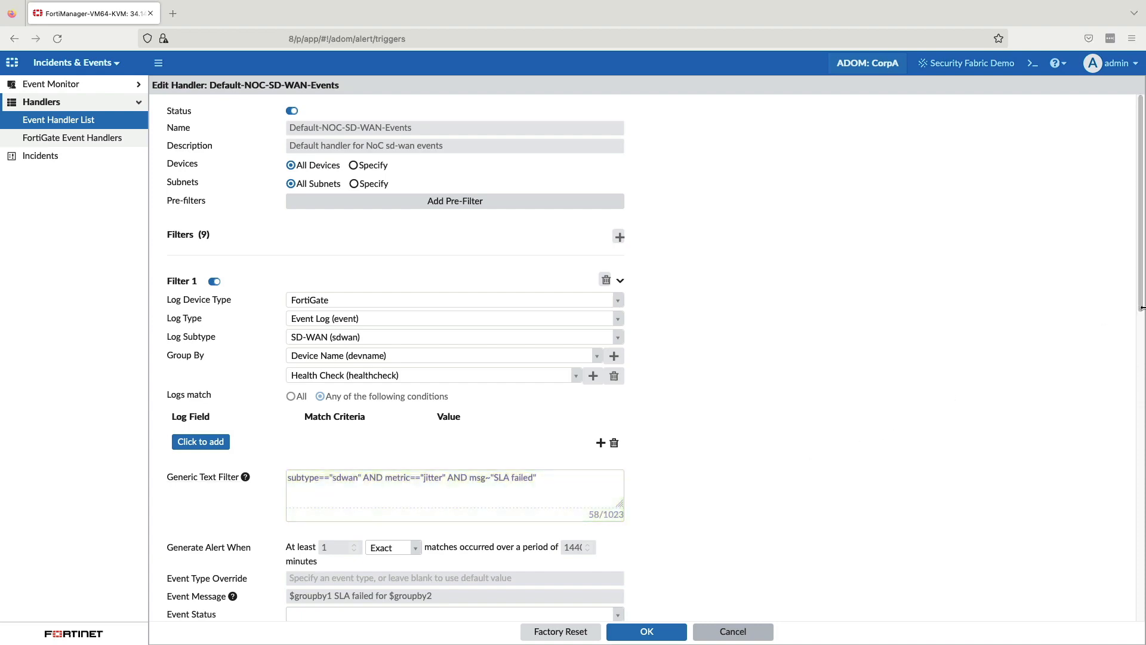
scroll(1128, 478, "down", 10)
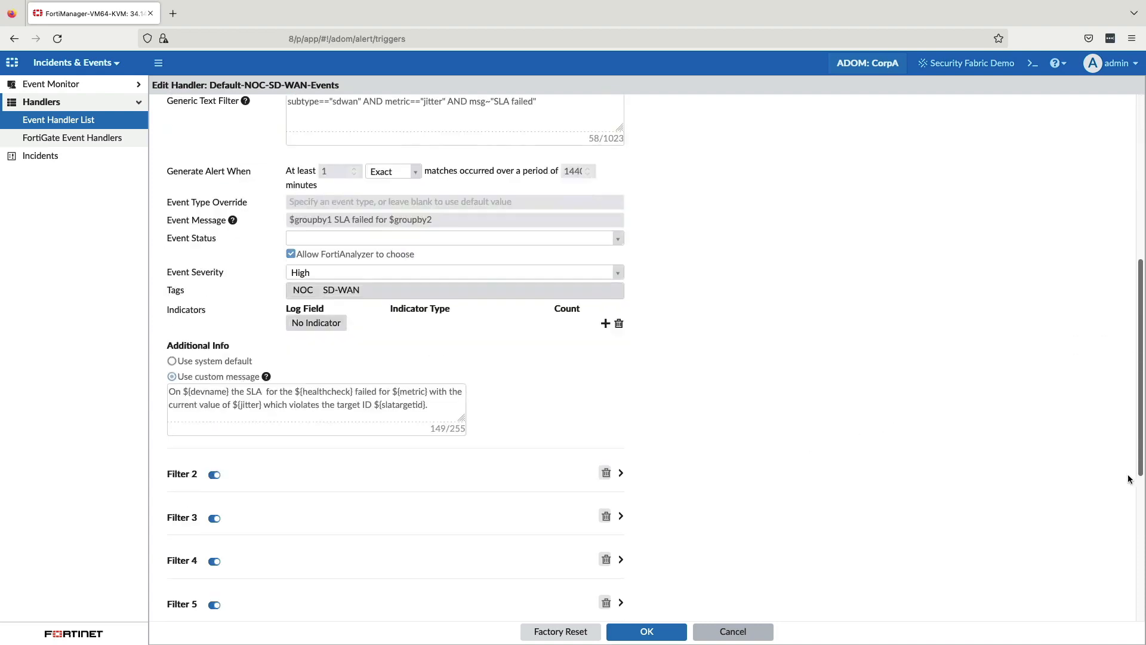
scroll(1121, 577, "down", 3)
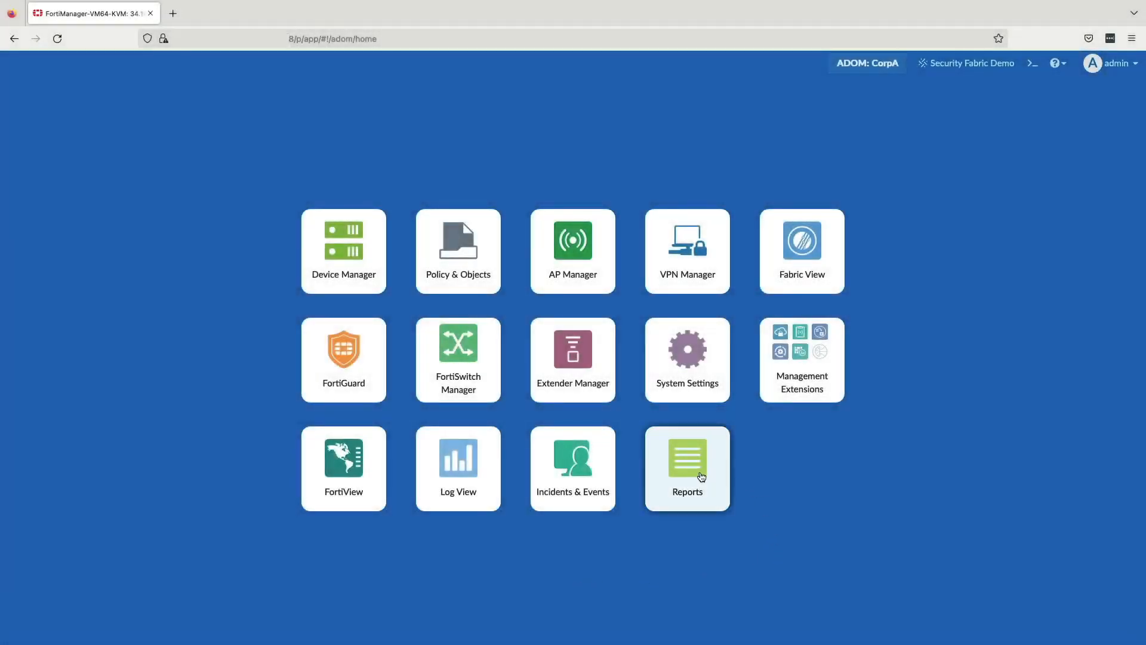
Step: Open the Secure SD-WAN Report from the Network Reports folder and look through its layout in the editor
left_click(686, 471)
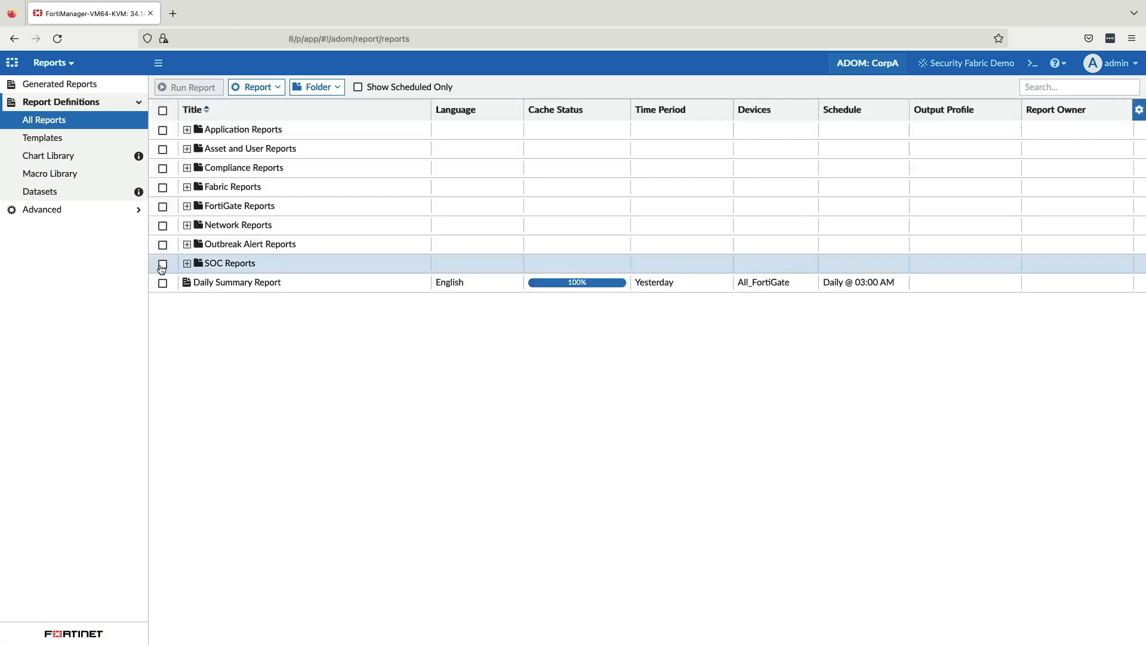
left_click(187, 226)
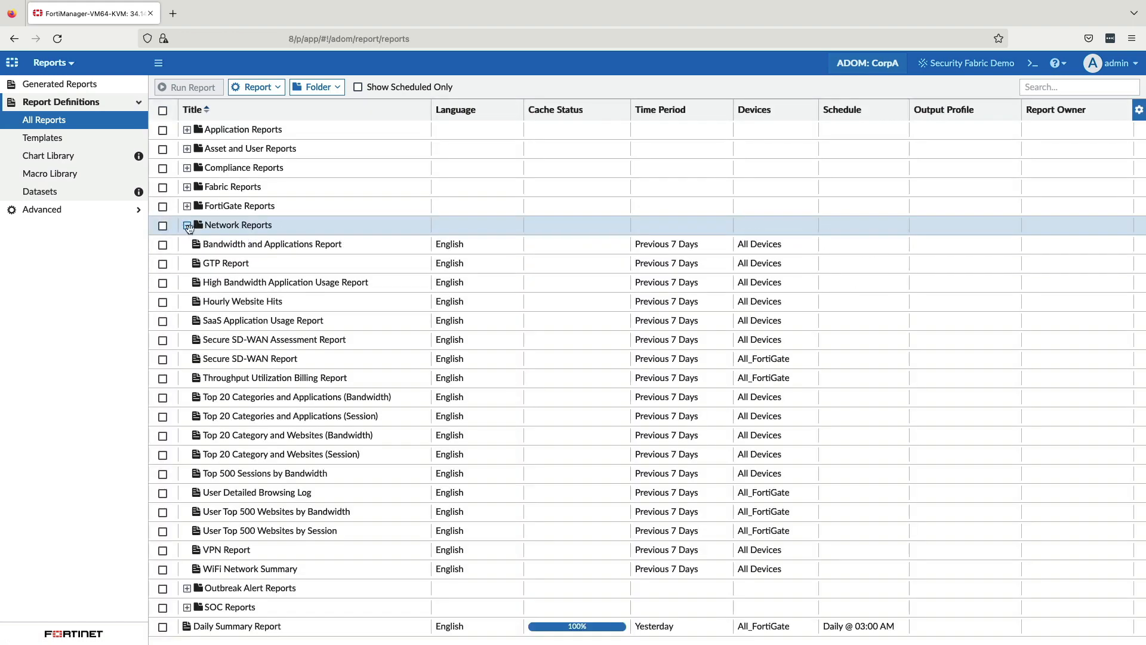
double_click(237, 358)
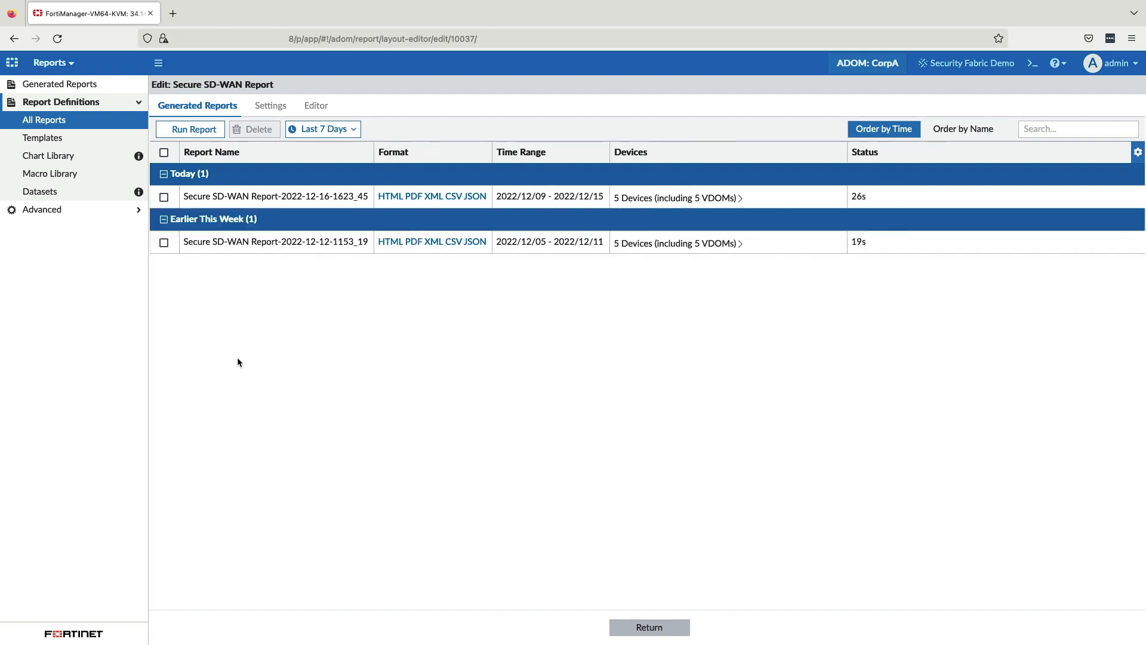
left_click(316, 104)
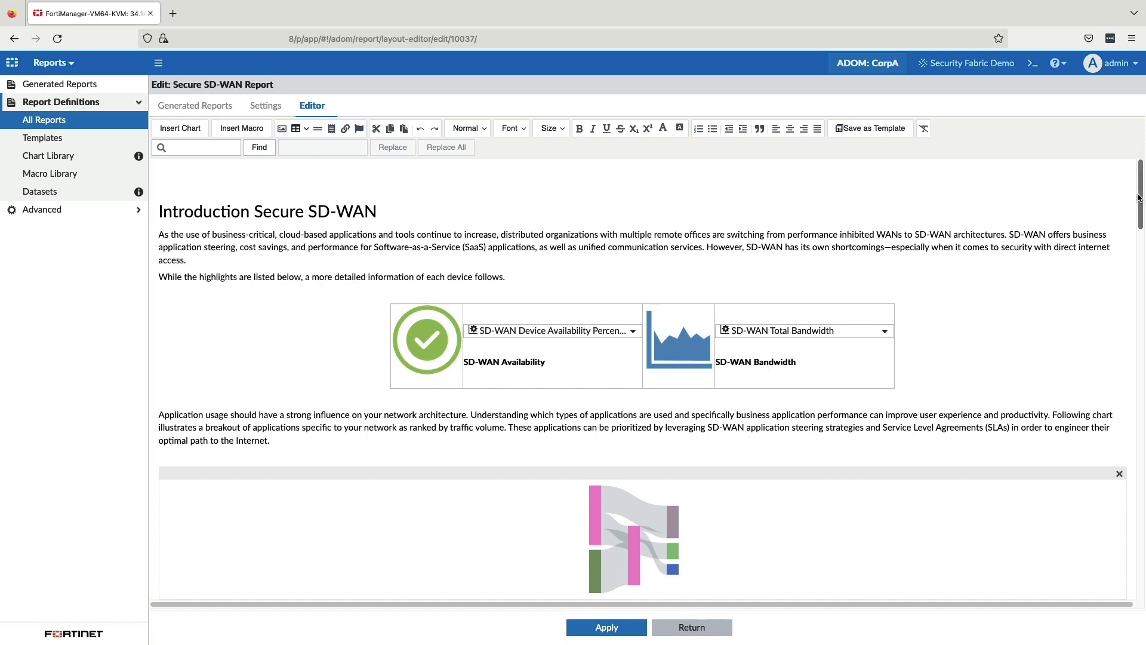
left_click_drag(1138, 197, 1138, 371)
left_click(192, 106)
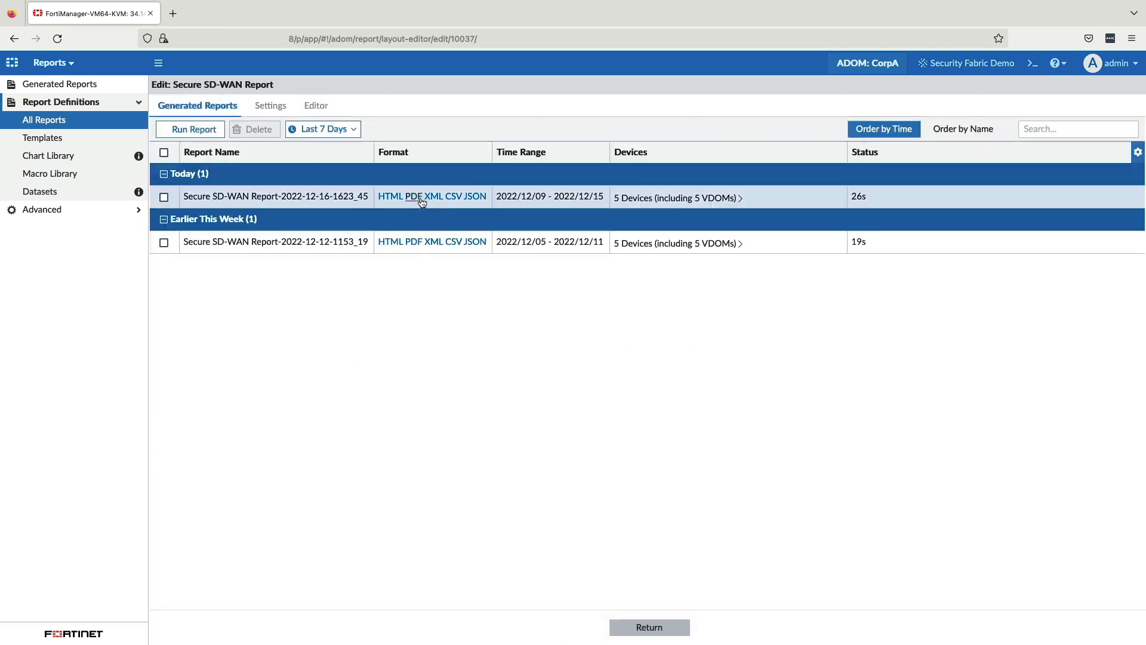
left_click(415, 197)
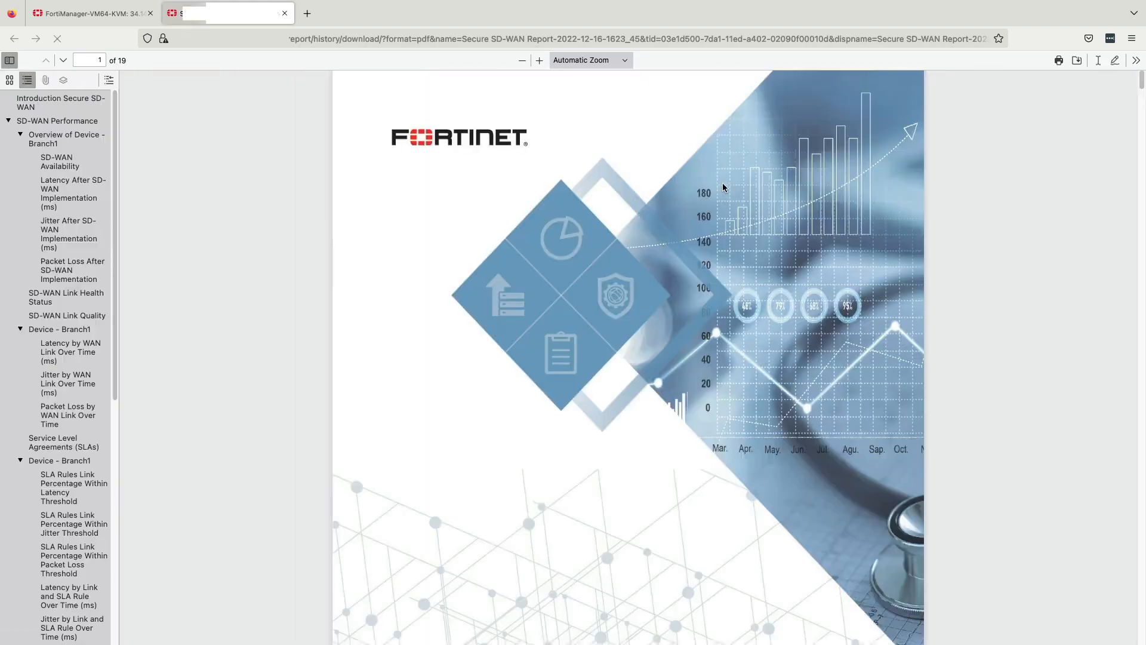
left_click_drag(1140, 80, 1111, 578)
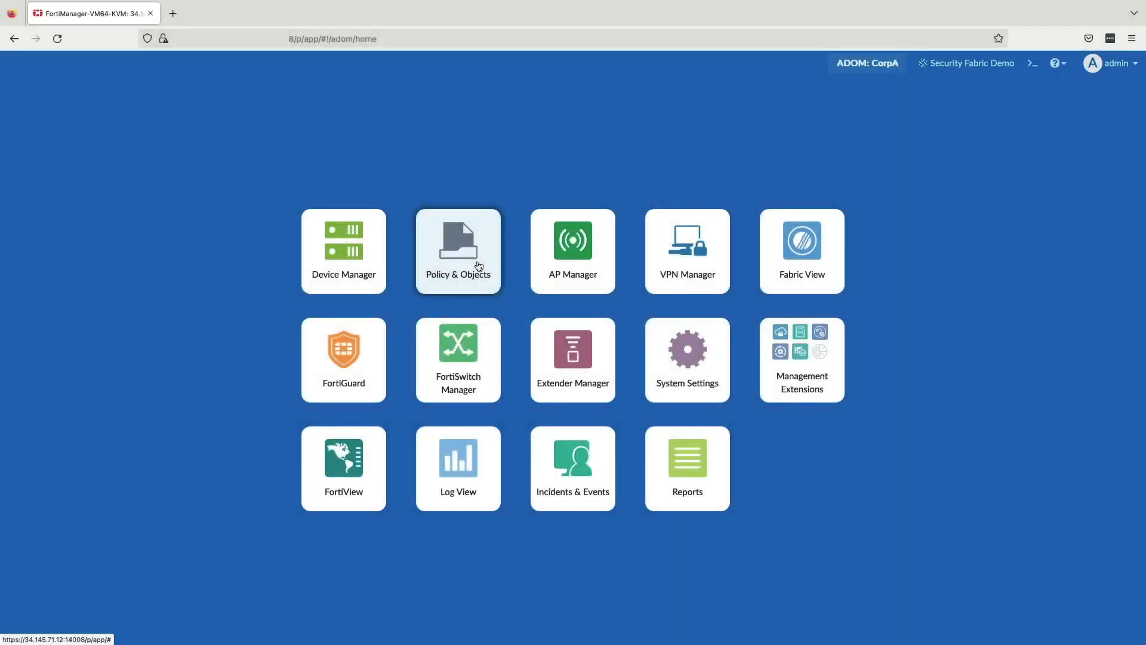
Step: Open the Branch_Policy firewall policies in Policy & Objects and browse the FortiGuard Labs threat page
left_click(479, 266)
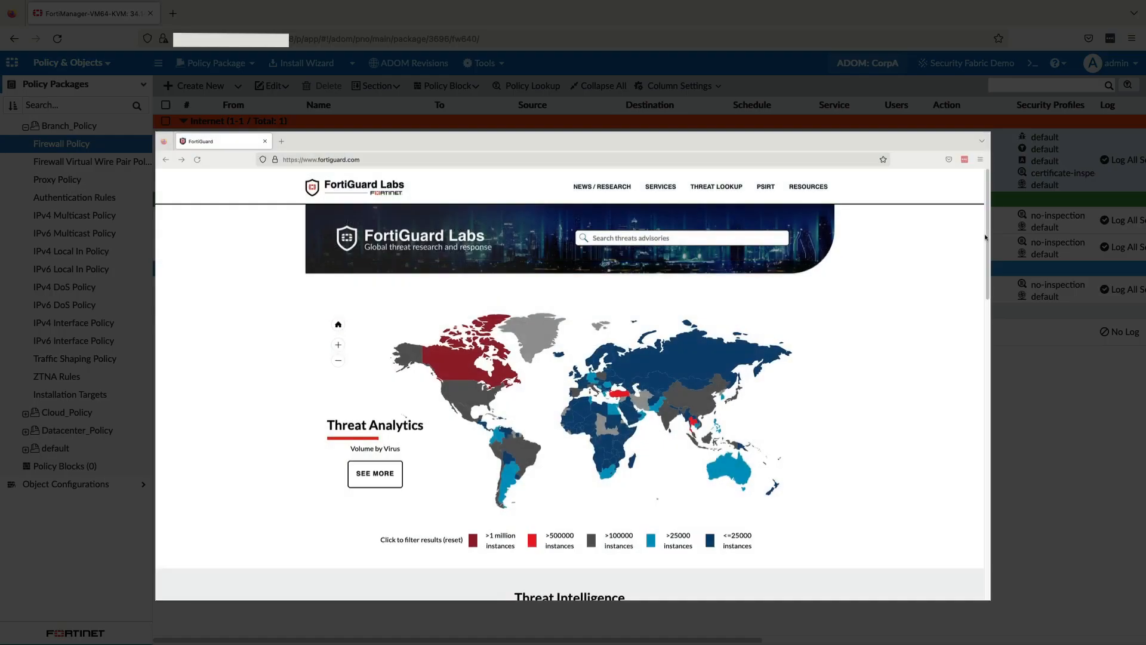
left_click_drag(990, 237, 977, 501)
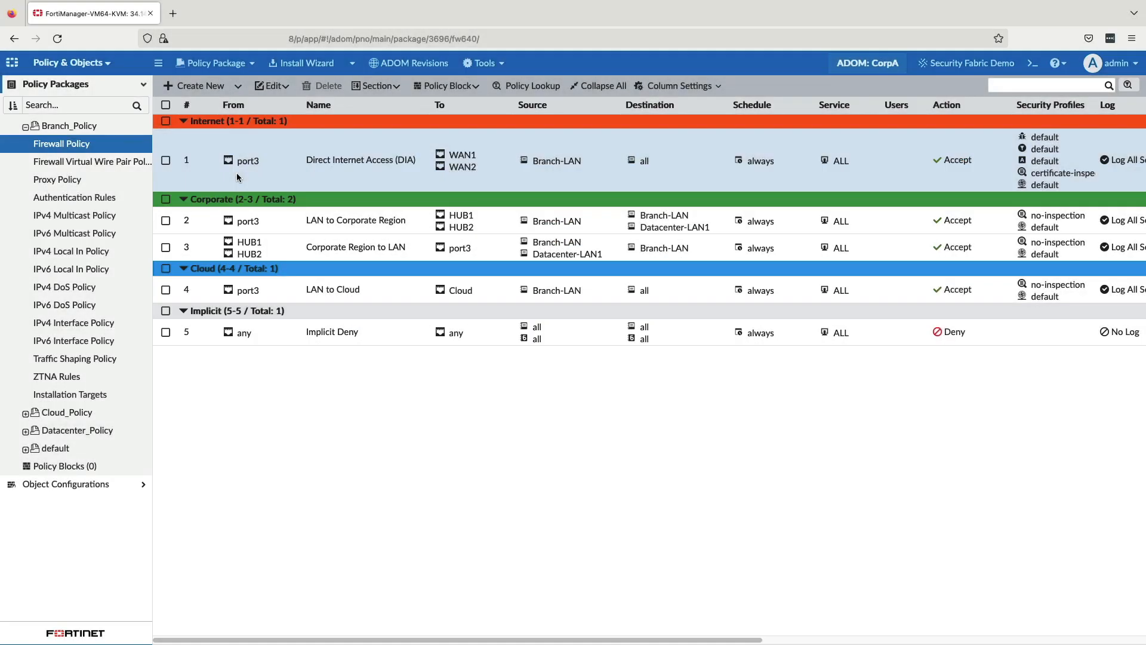
Step: Open the Direct Internet Access (DIA) policy and enable its security profiles with the default AntiVirus and Web Filter profiles
double_click(236, 173)
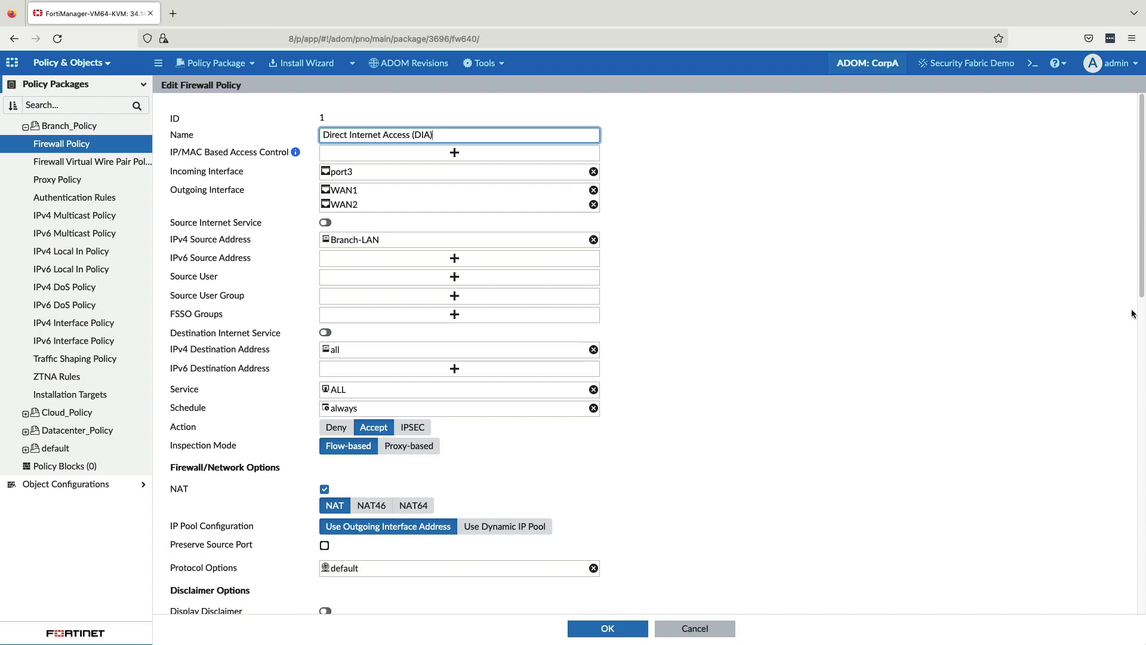
scroll(1128, 301, "down", 10)
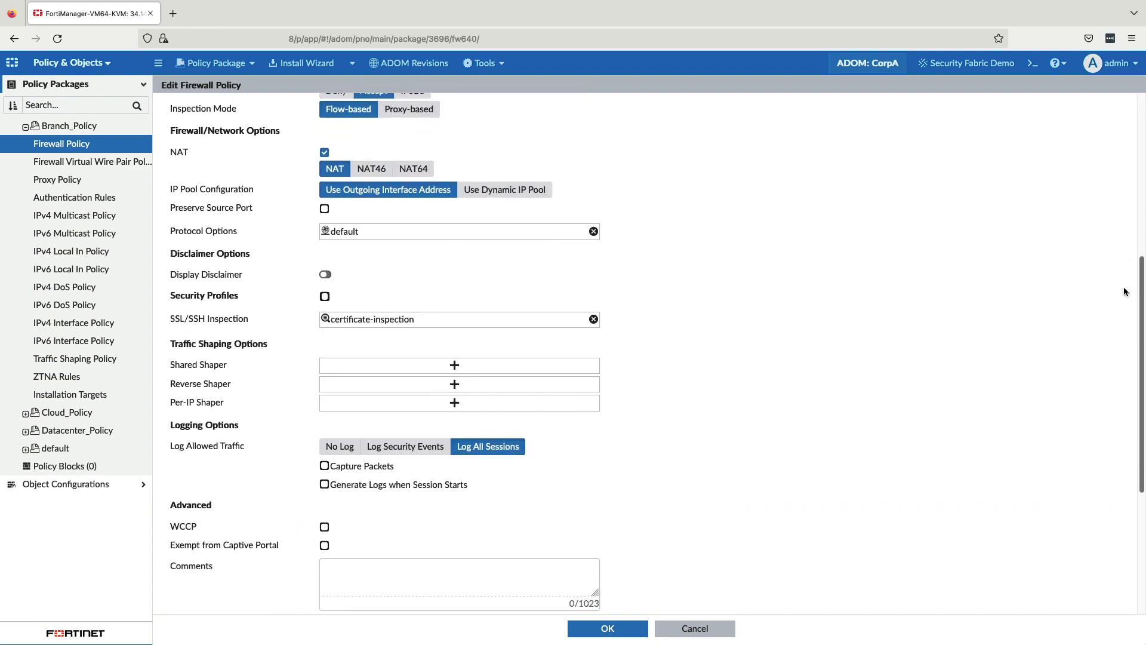
left_click(324, 296)
left_click(495, 339)
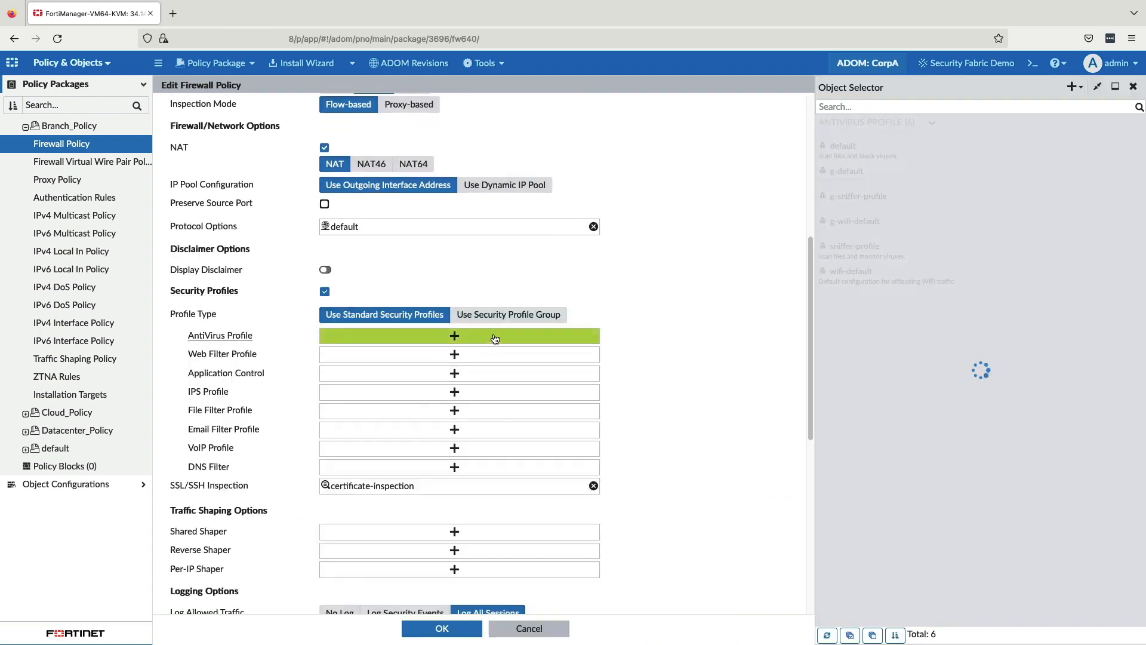
left_click(839, 152)
left_click(837, 156)
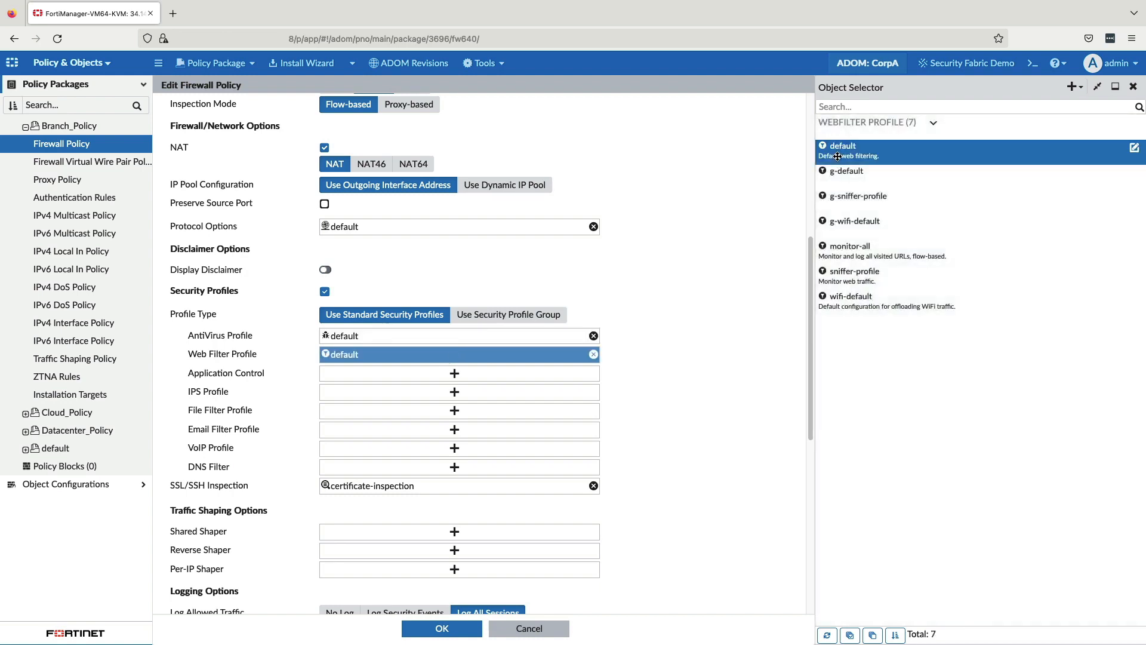
Step: Assign the policy the default Application Control profile, the all_default IPS profile and the default DNS Filter
left_click(843, 172)
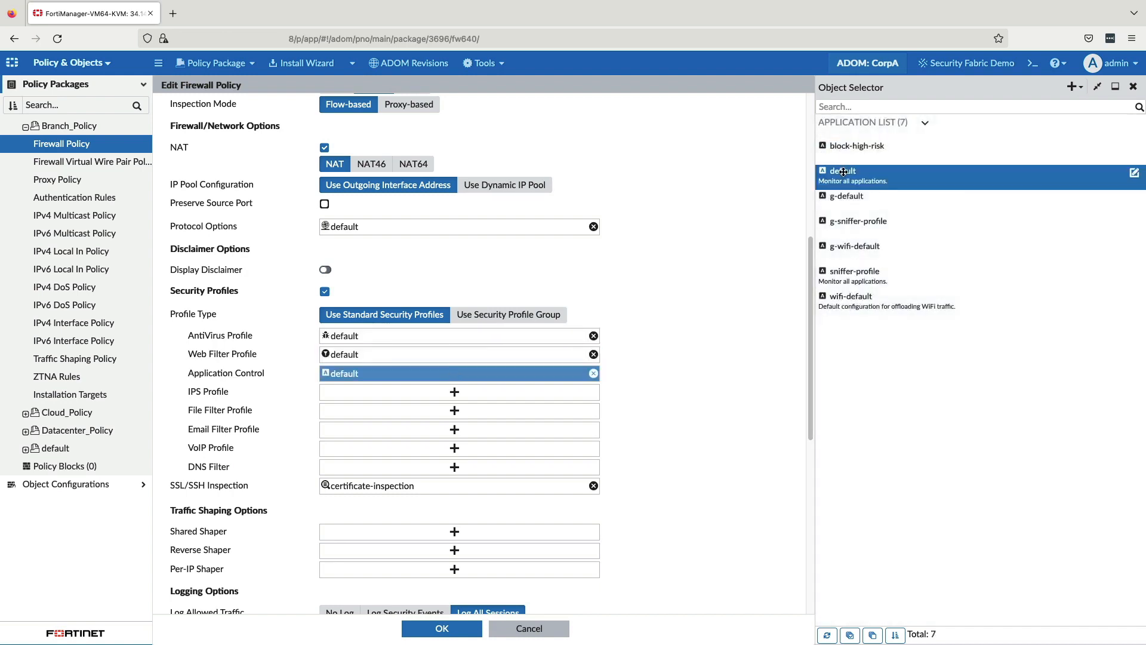
left_click(455, 392)
left_click(851, 154)
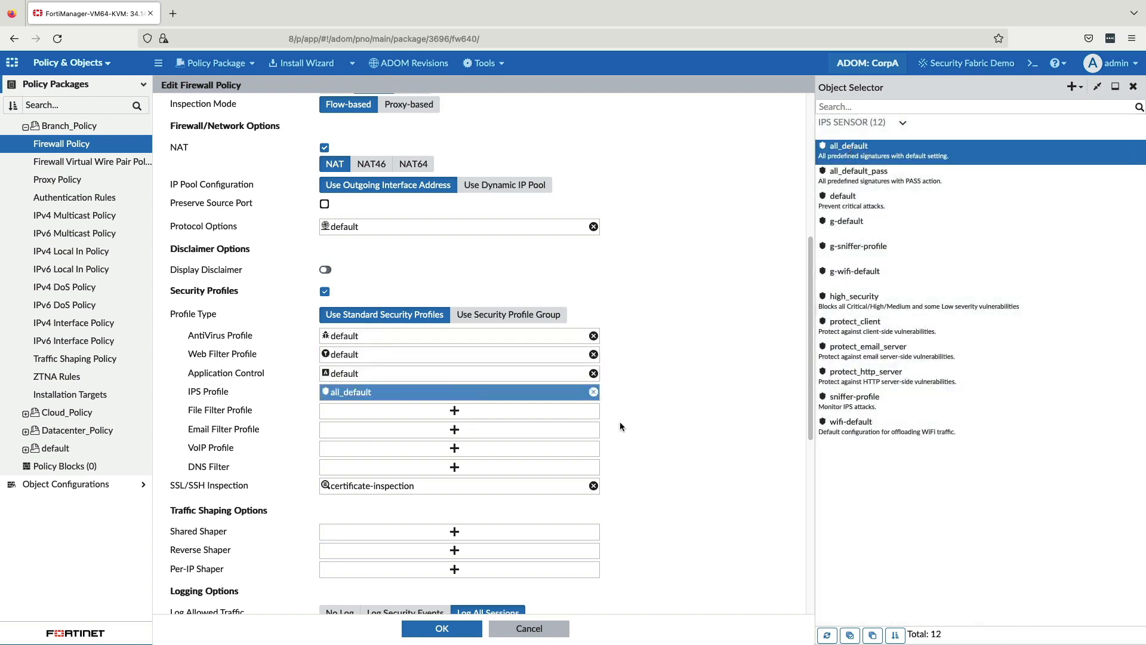
left_click(454, 467)
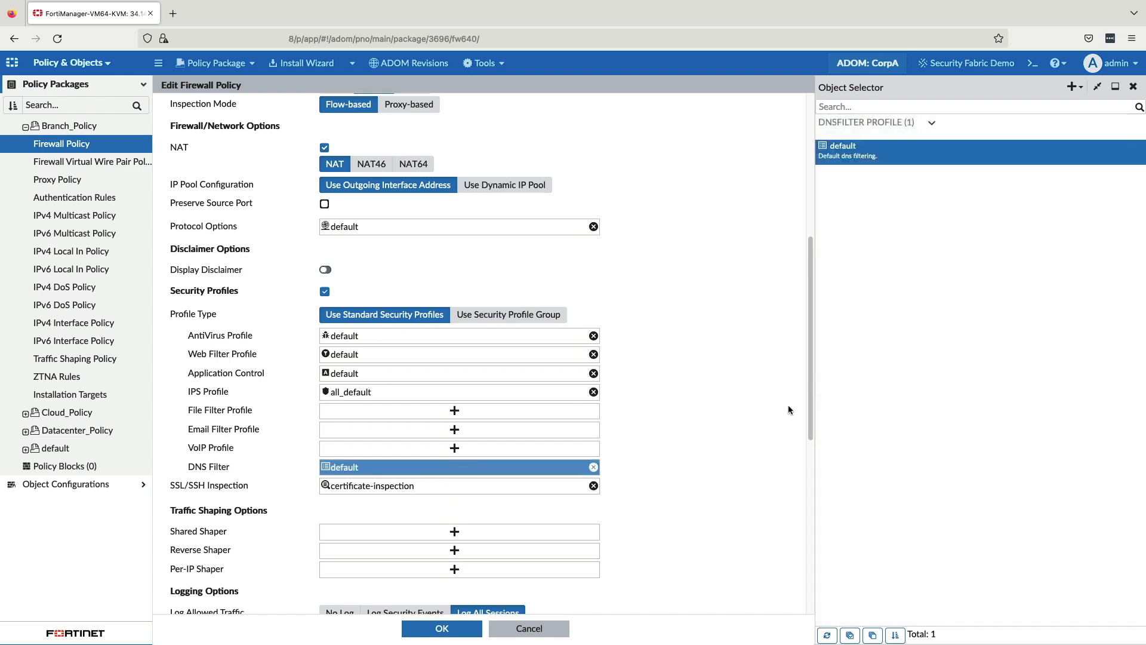
Step: Set the policy's SSL/SSH Inspection to deep-inspection and view that profile's settings without editing them
left_click(460, 484)
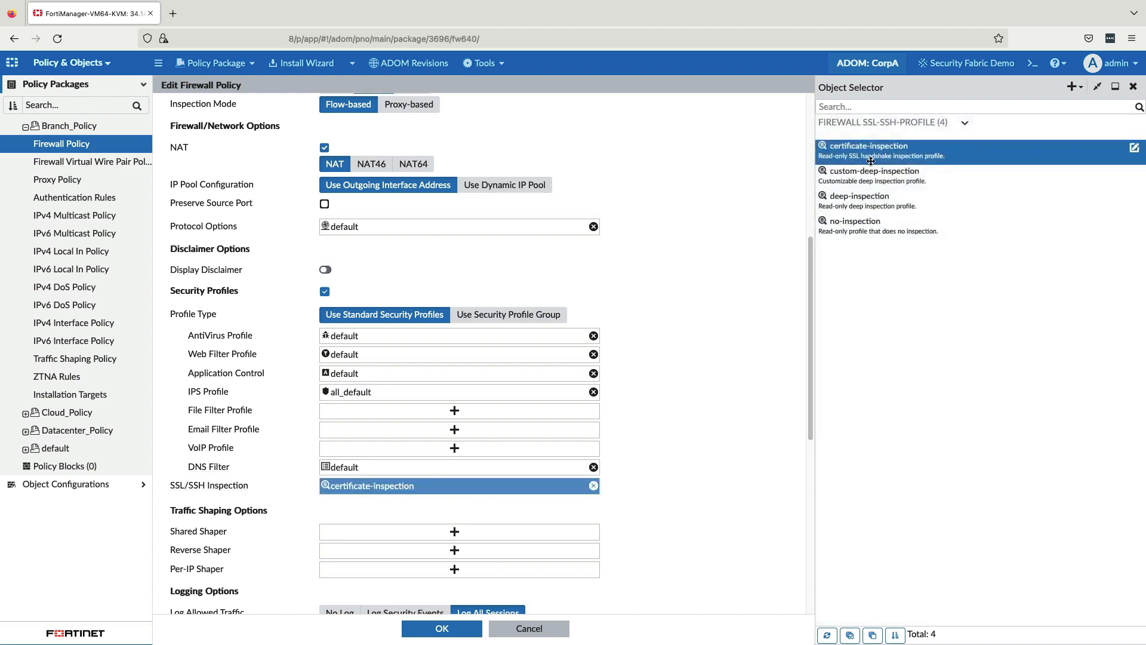
left_click(864, 204)
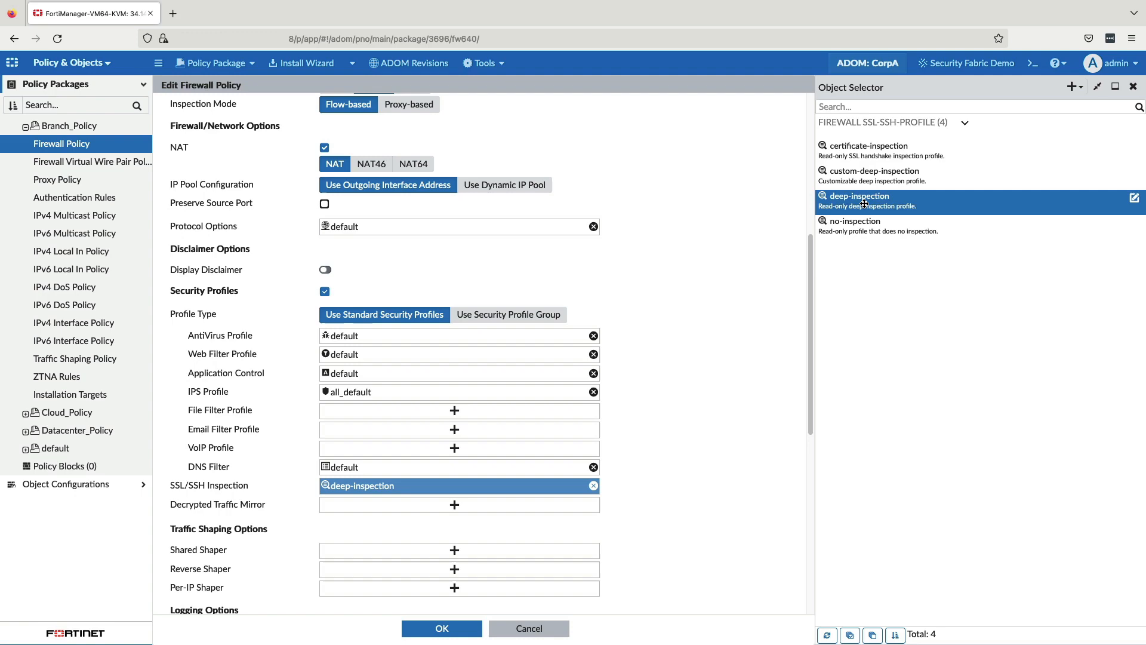
left_click(1135, 199)
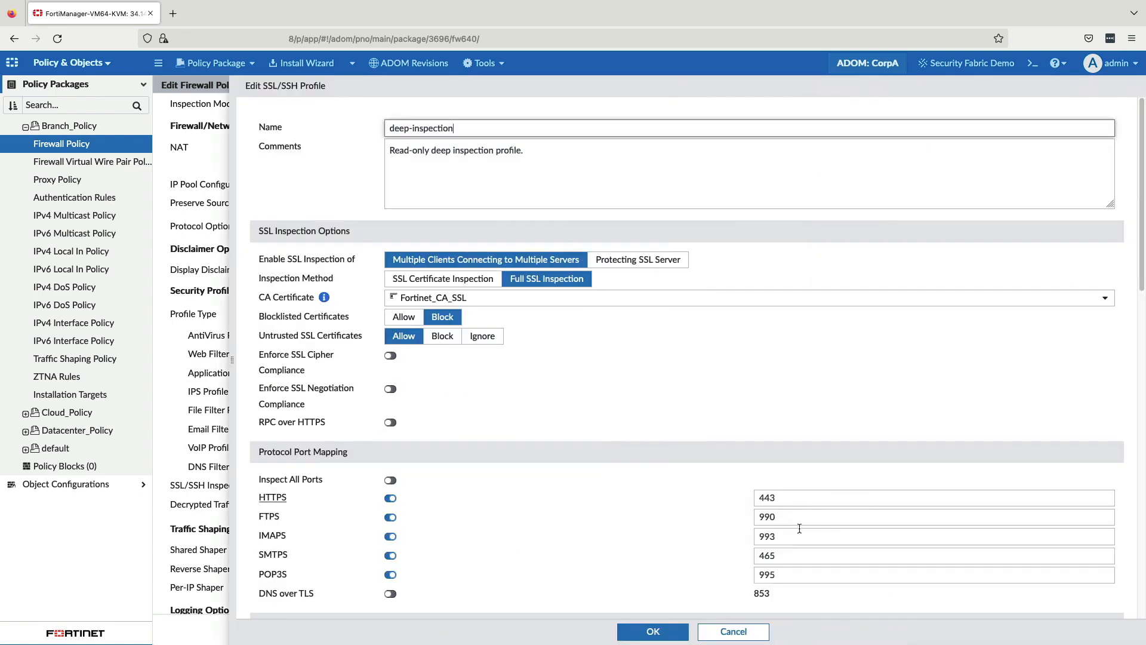
left_click(733, 631)
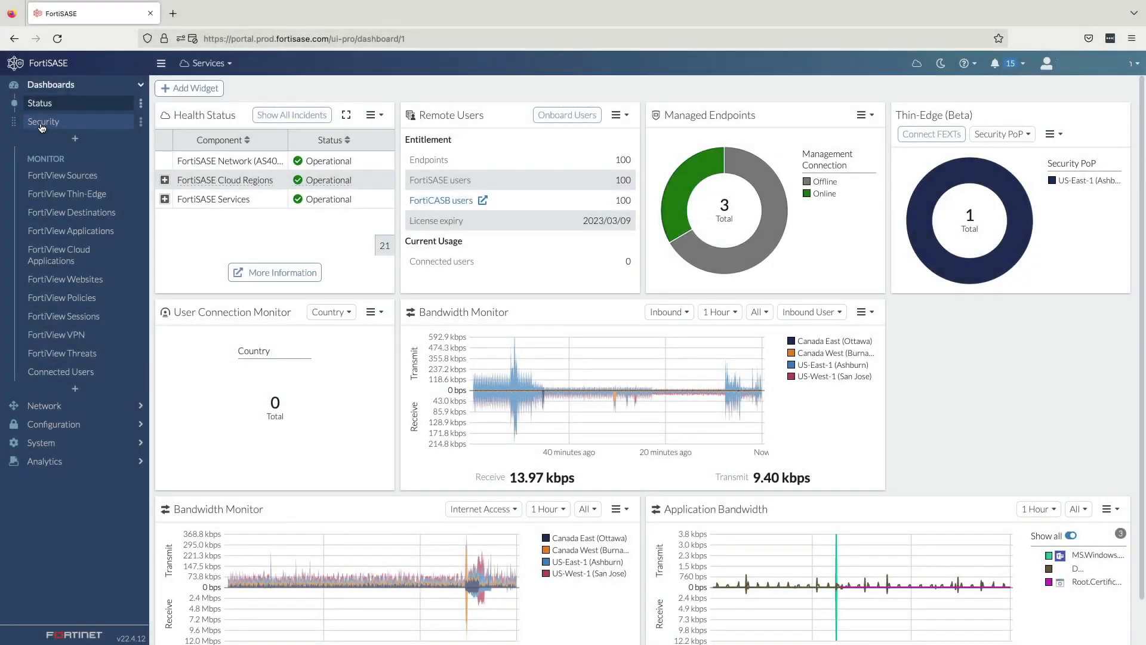
Step: Switch to FortiSASE, open the Security dashboard and view the medium-severity vulnerabilities from the Vulnerability Summary
left_click(42, 123)
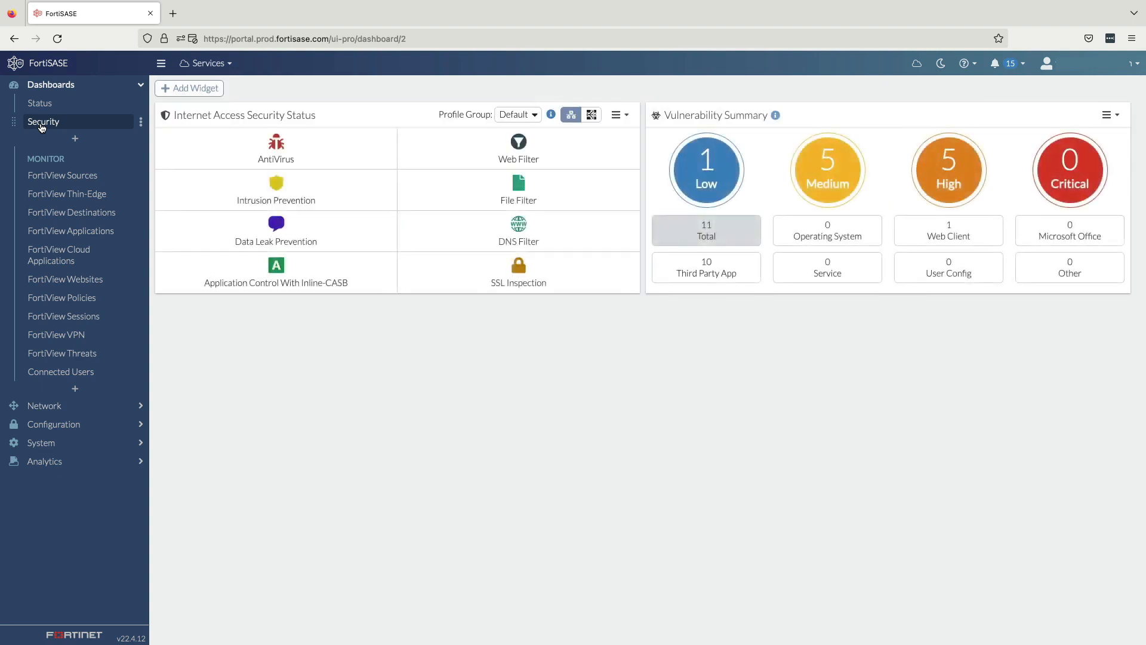
mouse_move(709, 180)
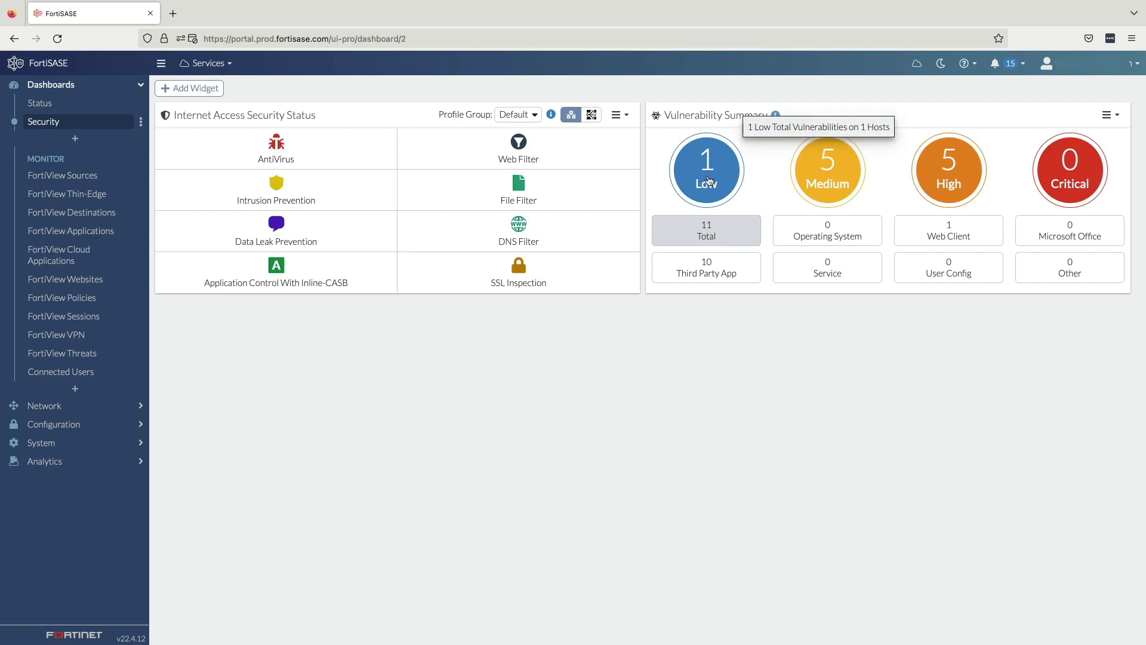
left_click(844, 195)
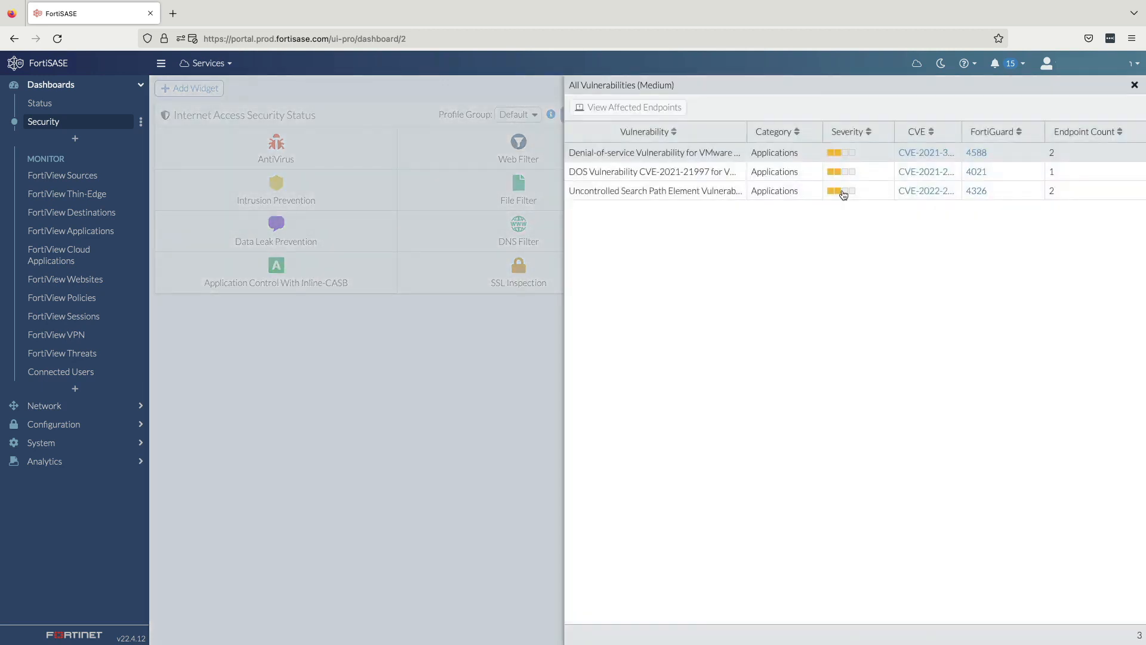
left_click(1135, 85)
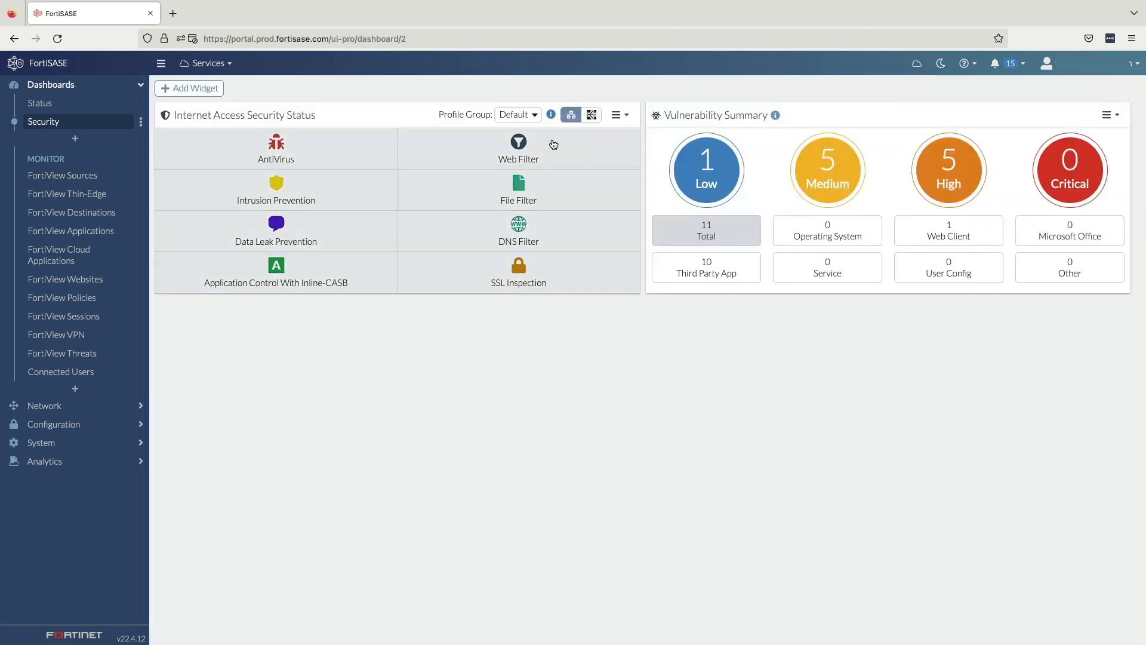
Step: Open the Default profile group's security configuration for Internet Access and view all Web Filter threats
left_click(337, 269)
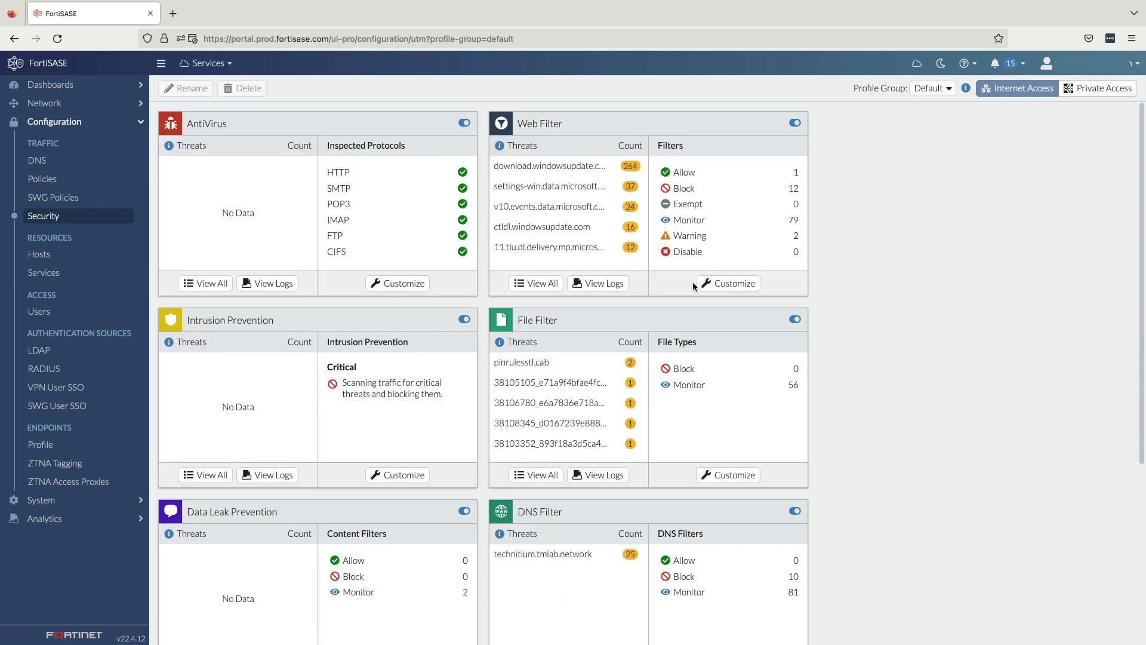
left_click(537, 283)
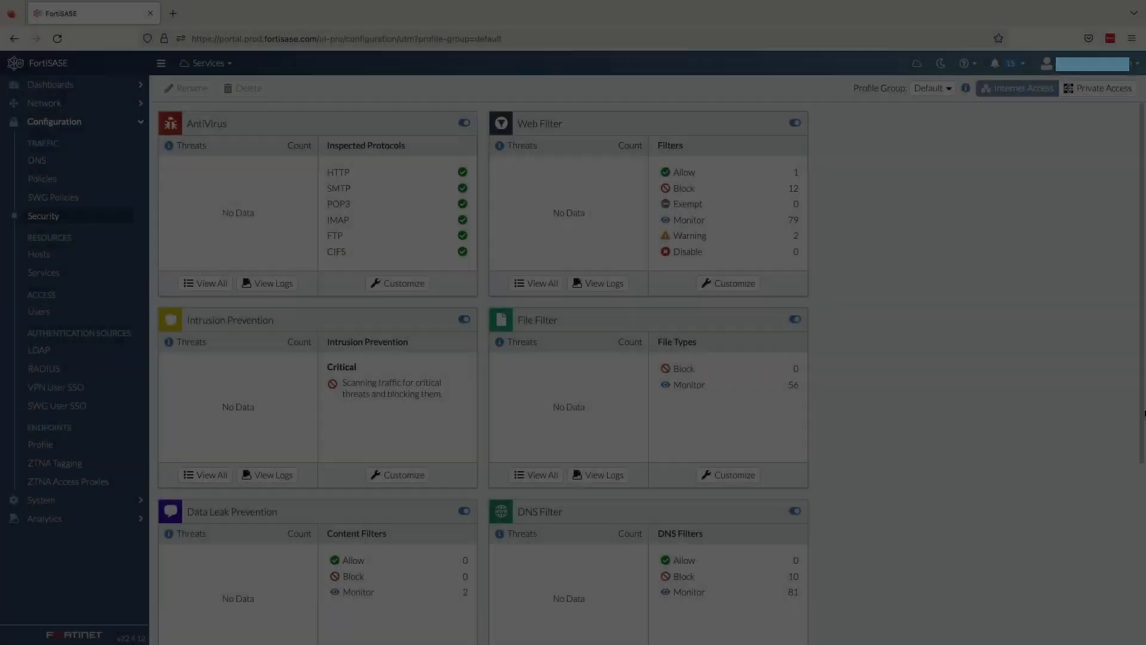
scroll(317, 358, "down", 5)
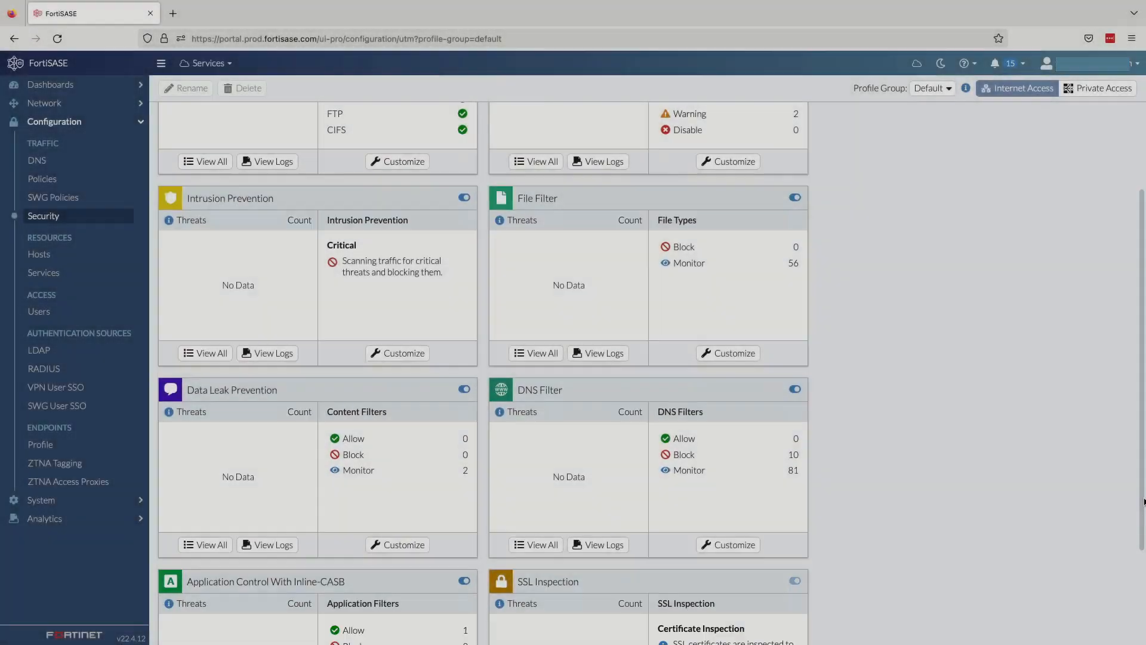
Step: Review the Application Control With Inline-CASB settings and the cloud application signatures in the Collaboration category, leaving without saving
left_click(394, 621)
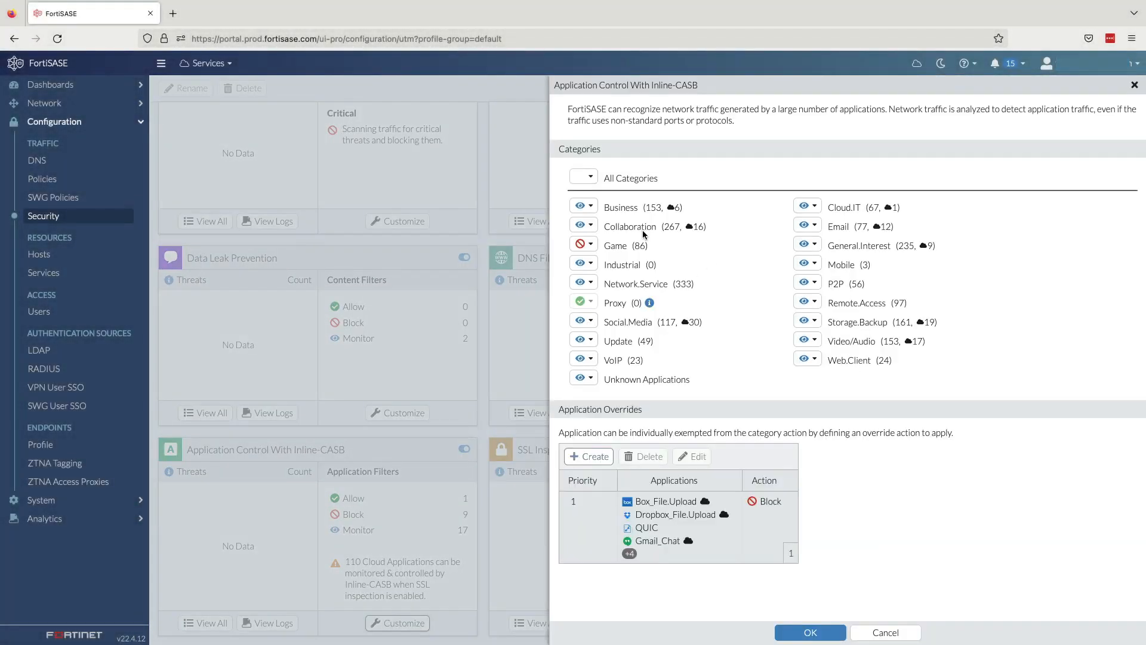
left_click(576, 224)
left_click(740, 307)
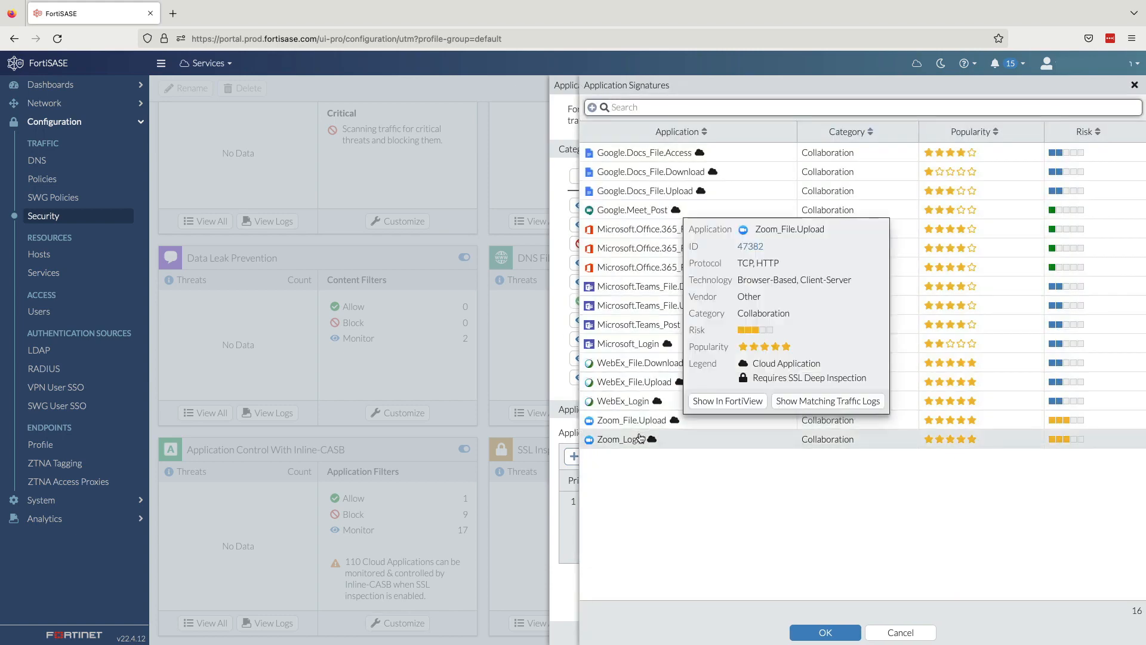
left_click(901, 633)
left_click(886, 632)
Step: Look at the Deep Inspection option in the SSL Inspection settings and leave without saving
left_click(733, 623)
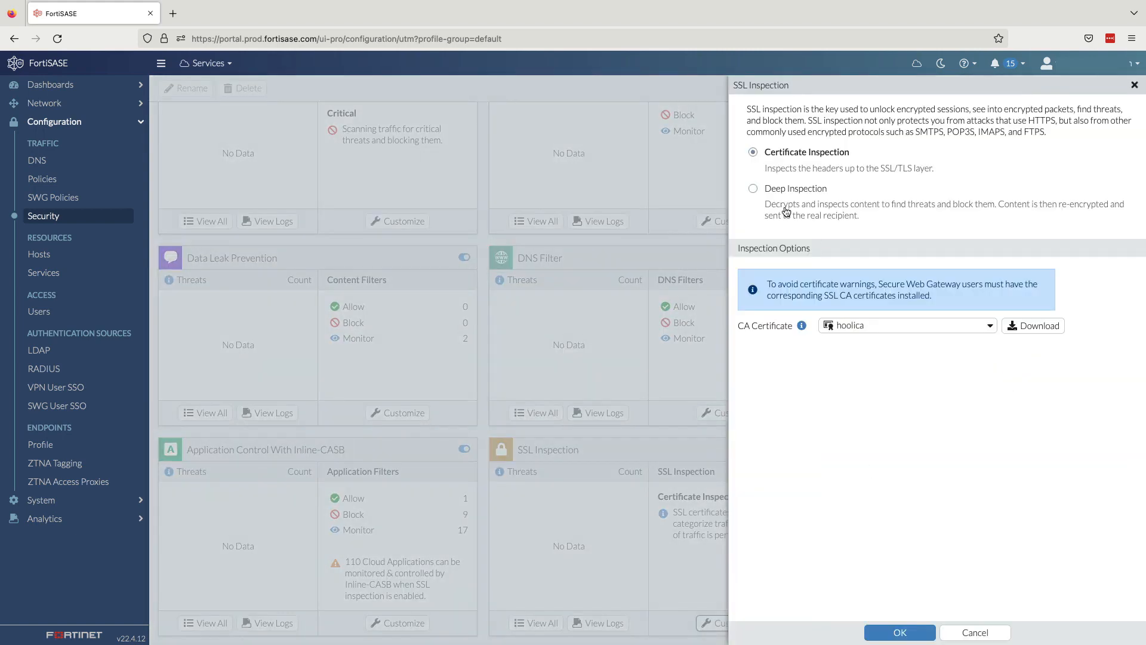
left_click(753, 188)
left_click(975, 632)
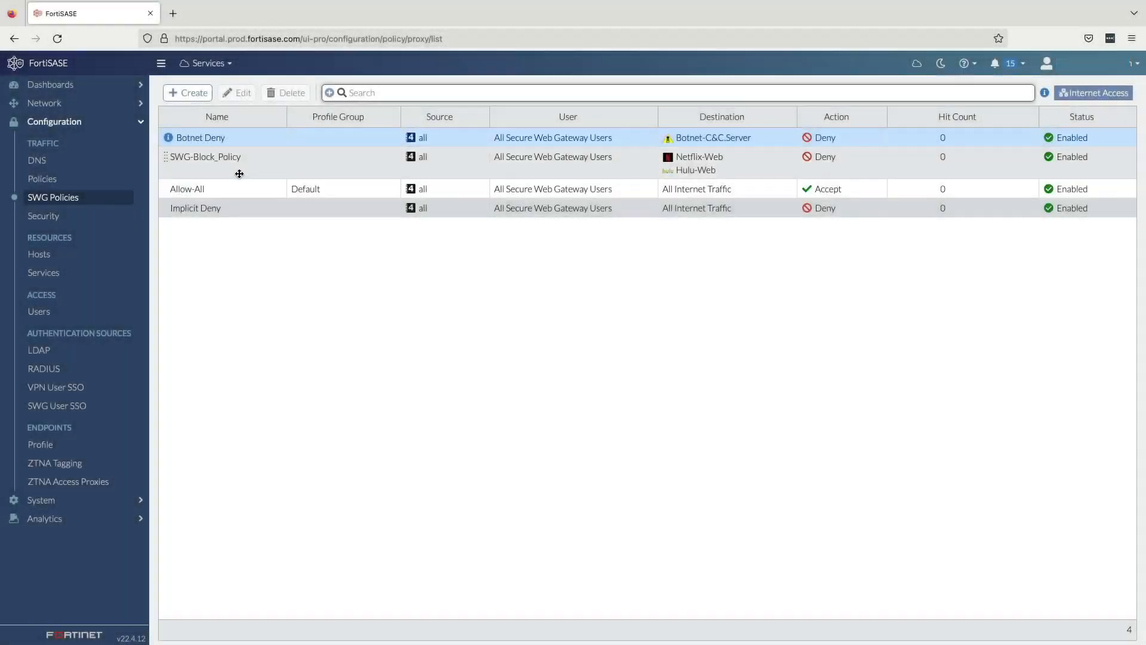
Step: Open the secure web gateway policy SWG-Block_Policy and look at the entries available for its destination
double_click(238, 170)
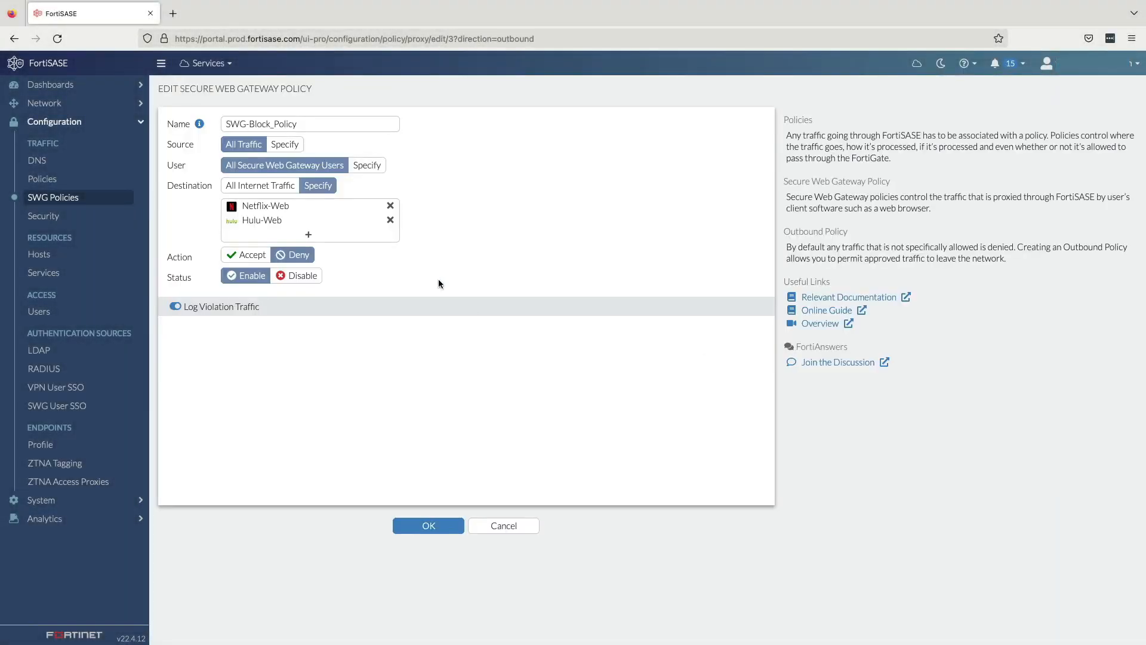
left_click(307, 234)
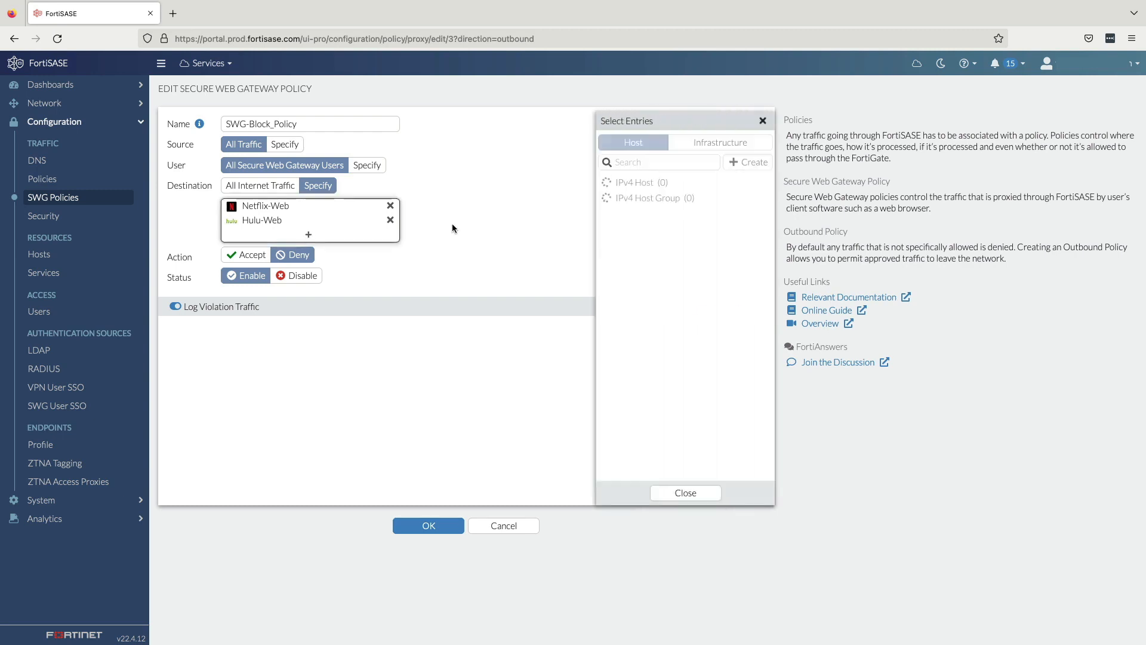
left_click(762, 120)
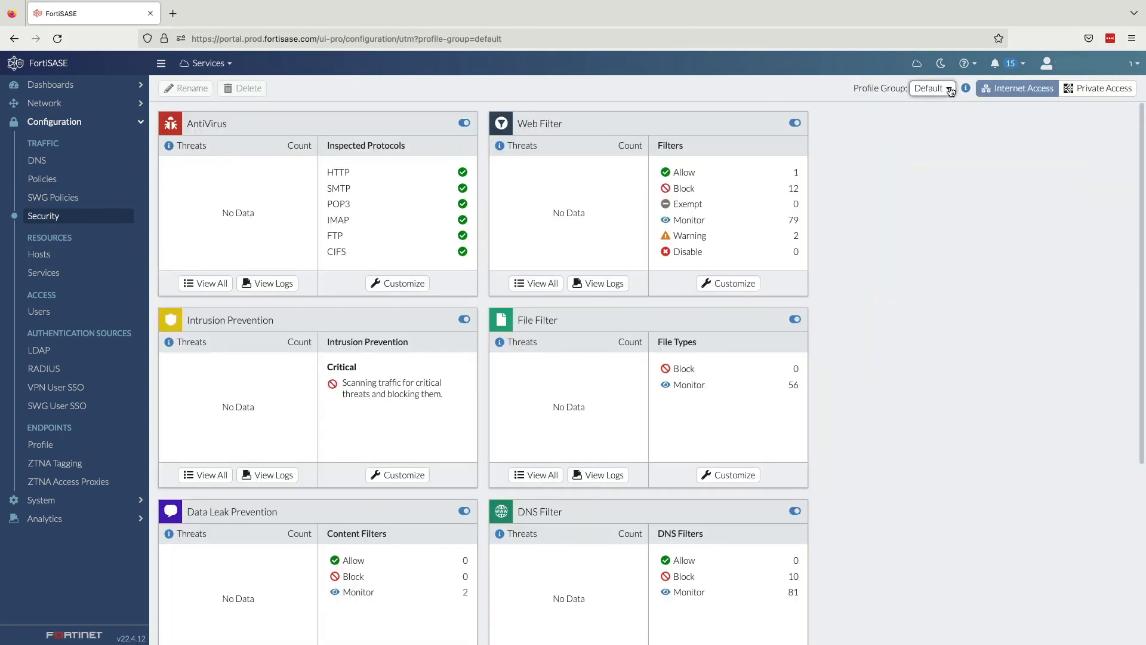
Step: Look through the available profile groups and the protections in Best Practices on the Security configuration page
left_click(949, 91)
mouse_move(966, 166)
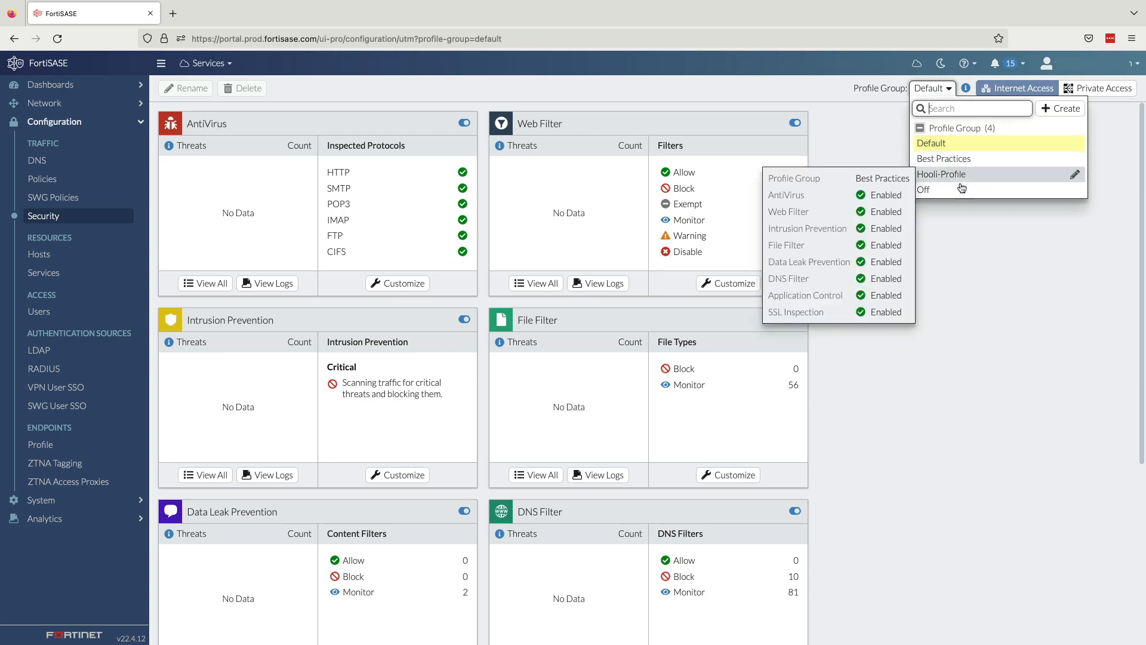
left_click(886, 477)
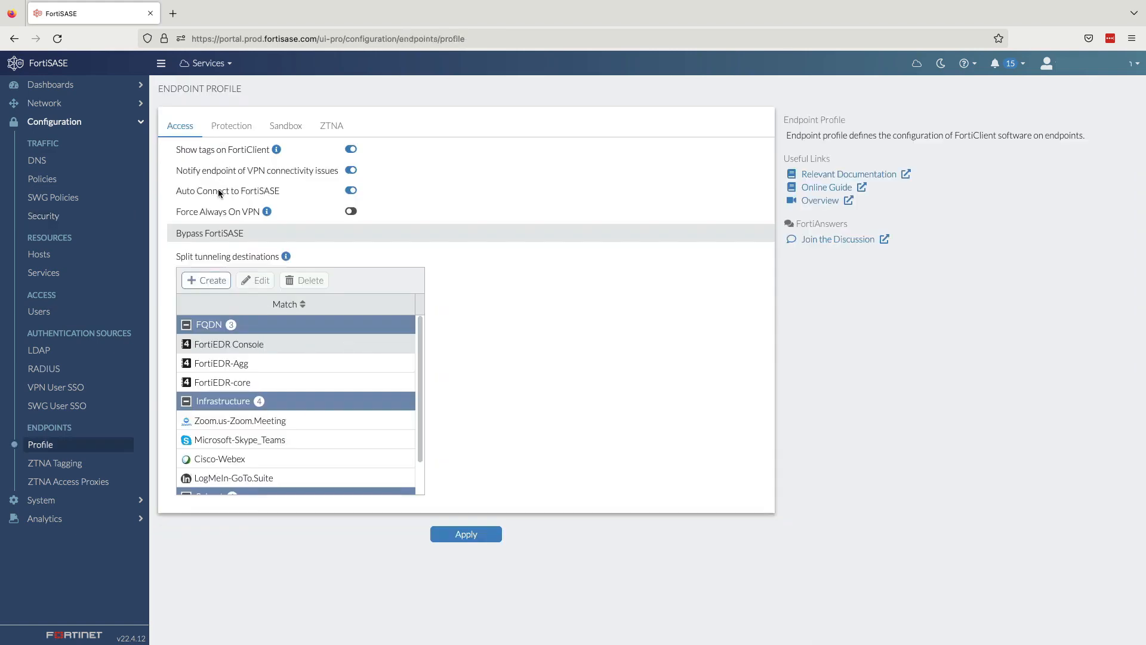
Step: Review the Protection, Sandbox and ZTNA settings of the endpoint profile
left_click(230, 126)
left_click(284, 127)
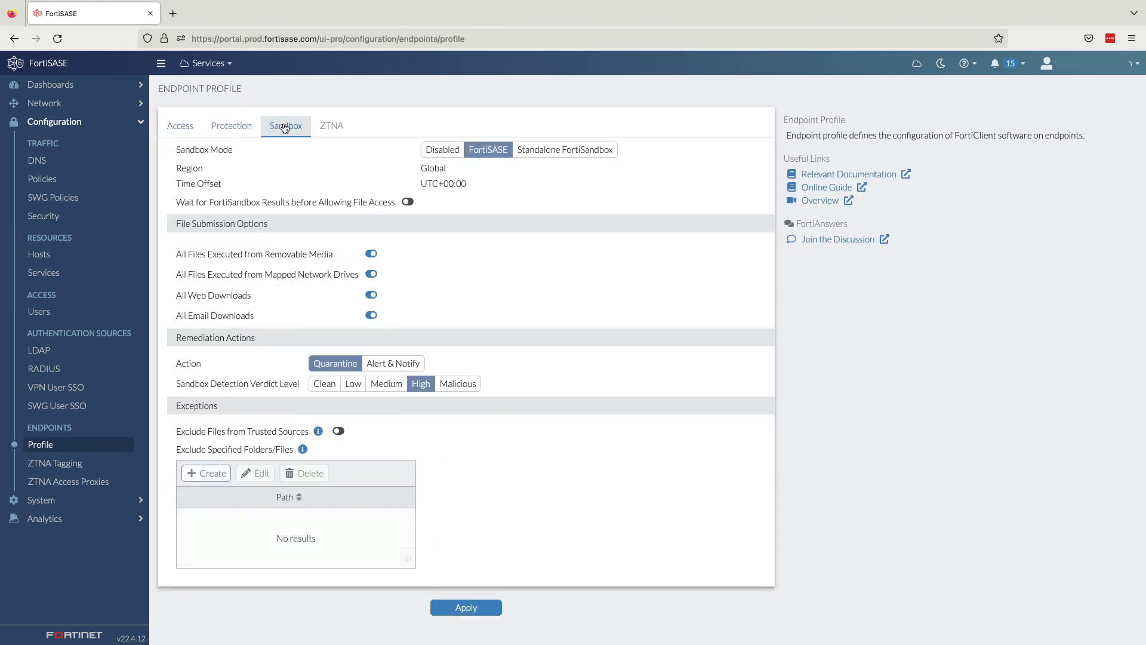
left_click(340, 131)
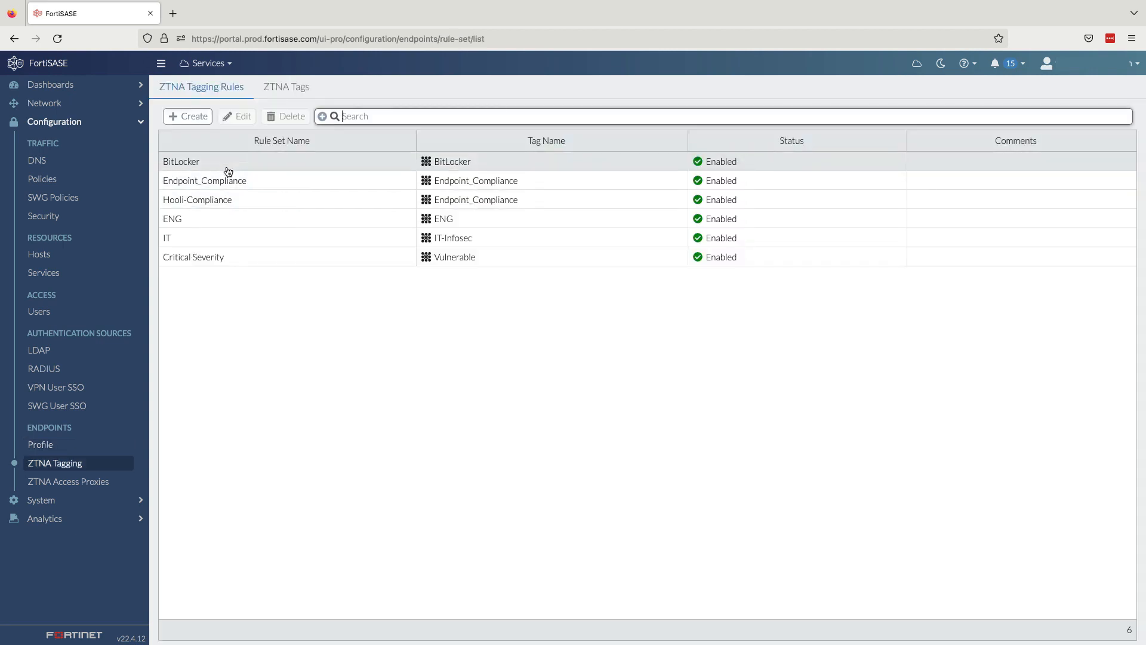
Step: Open the BitLocker ZTNA tagging rule set and examine the criteria options of its Windows Security rule
left_click(207, 163)
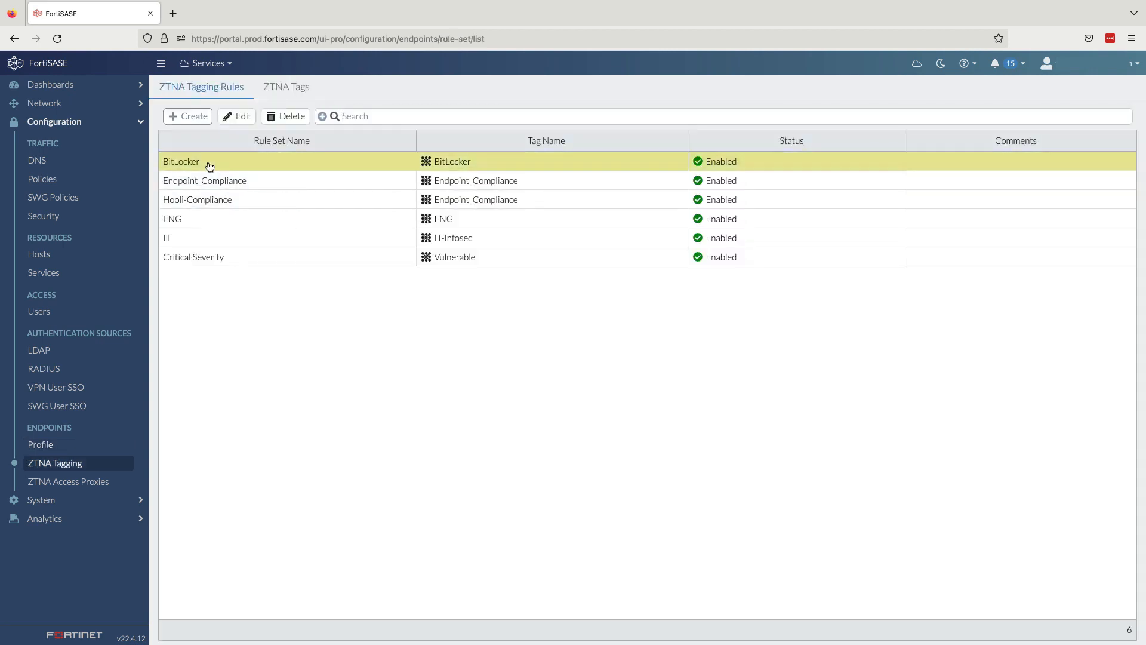
left_click(238, 118)
left_click(324, 318)
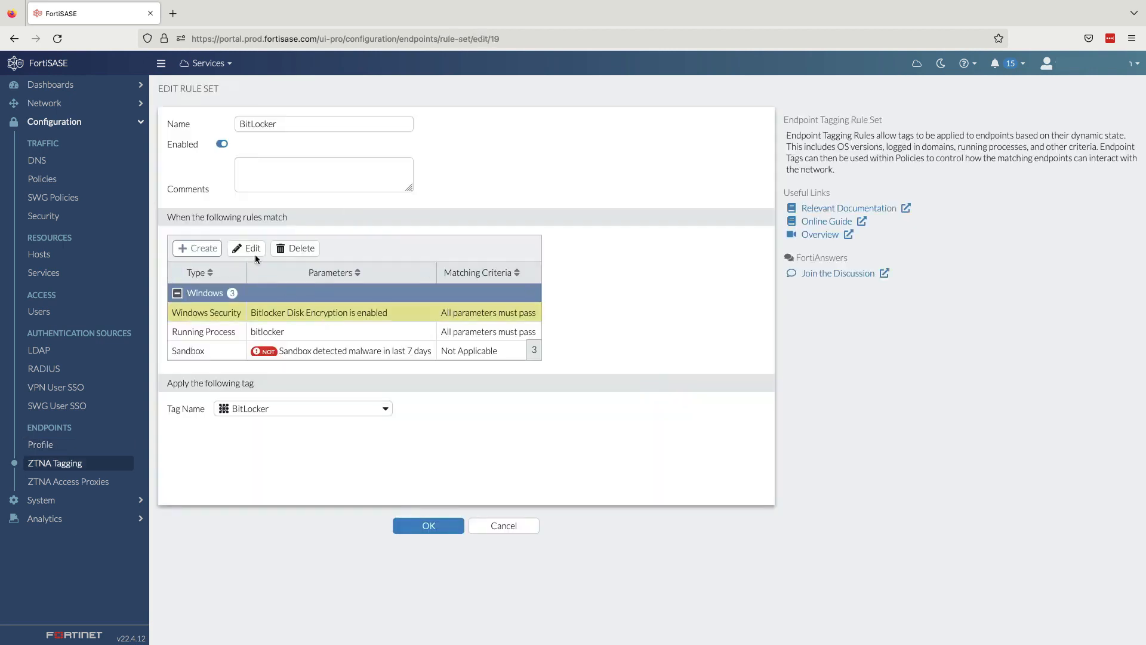
left_click(246, 248)
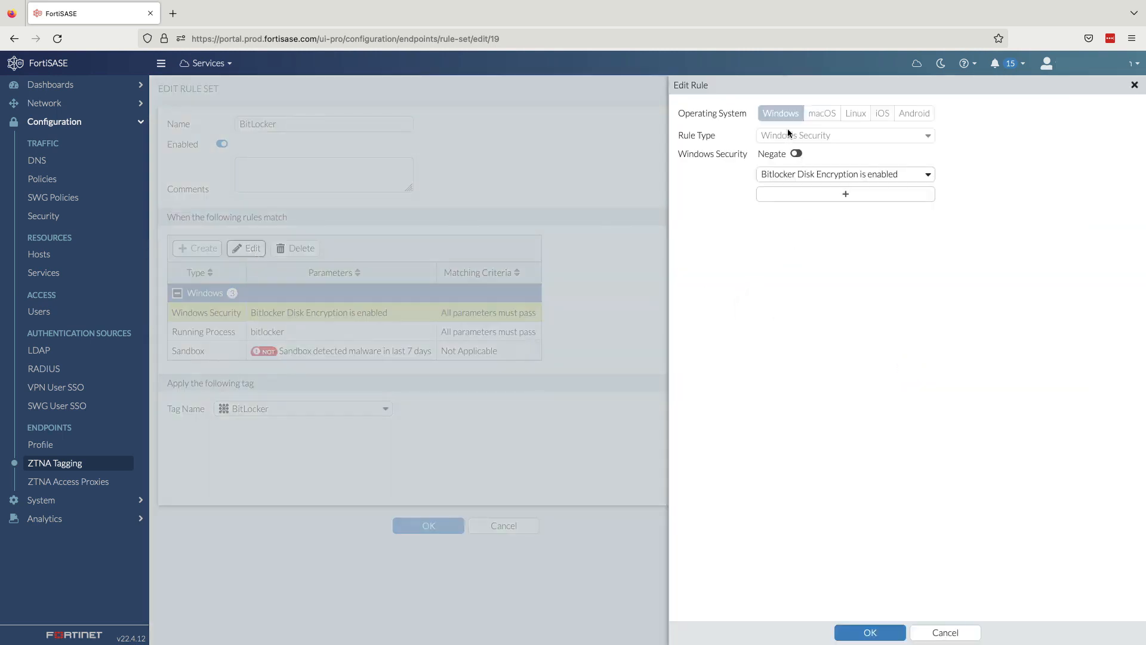
left_click(811, 175)
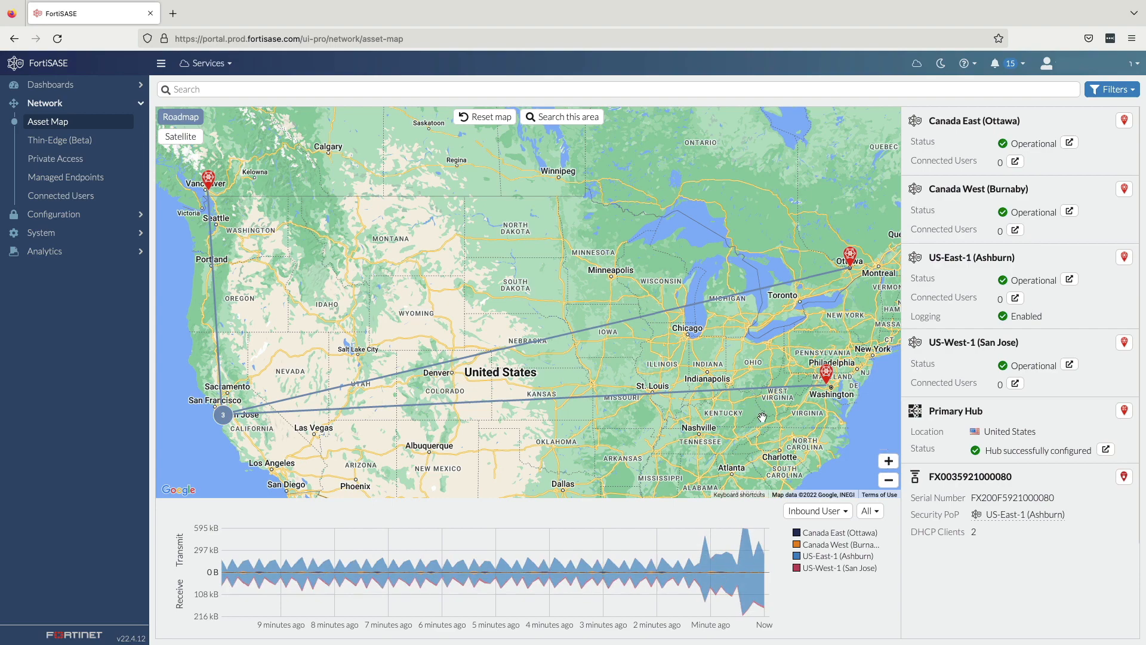
Step: Examine the San Francisco and San Jose locations and their links on the asset map, and open the managed endpoints
left_click_drag(320, 425, 544, 407)
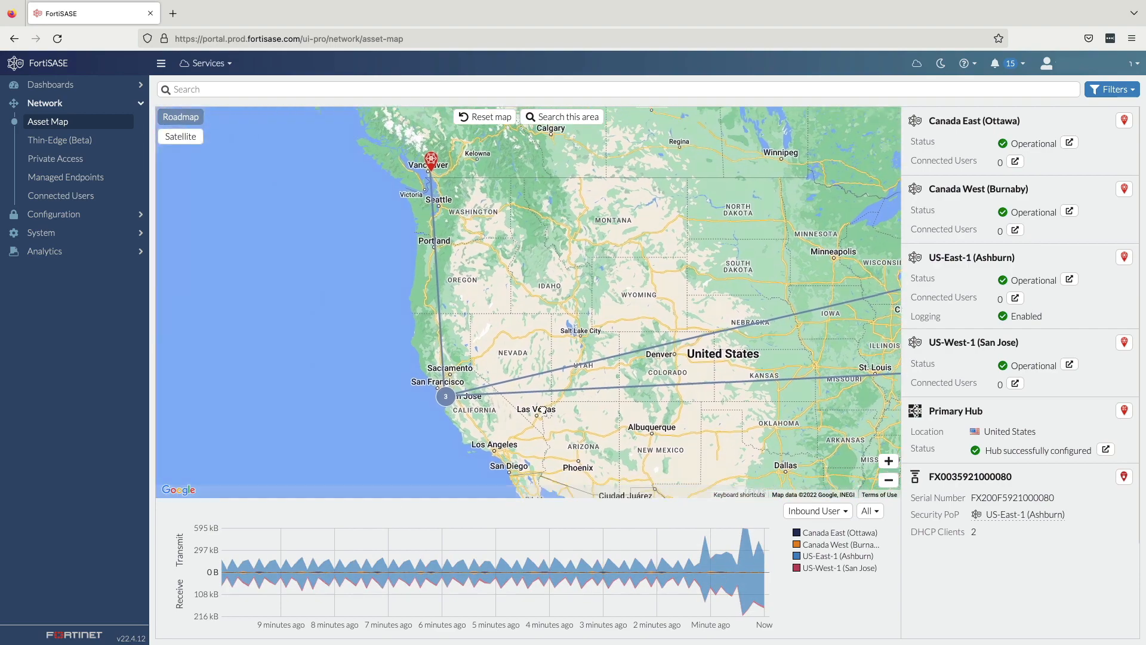
left_click(889, 461)
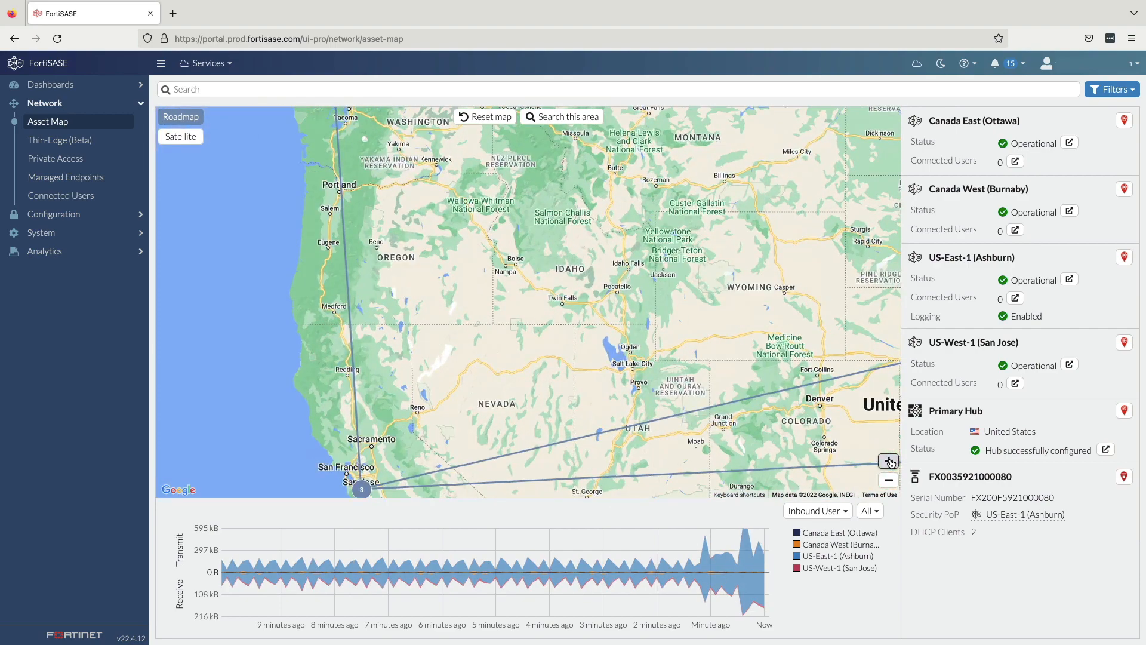
left_click_drag(457, 417, 657, 315)
scroll(657, 316, "up", 1)
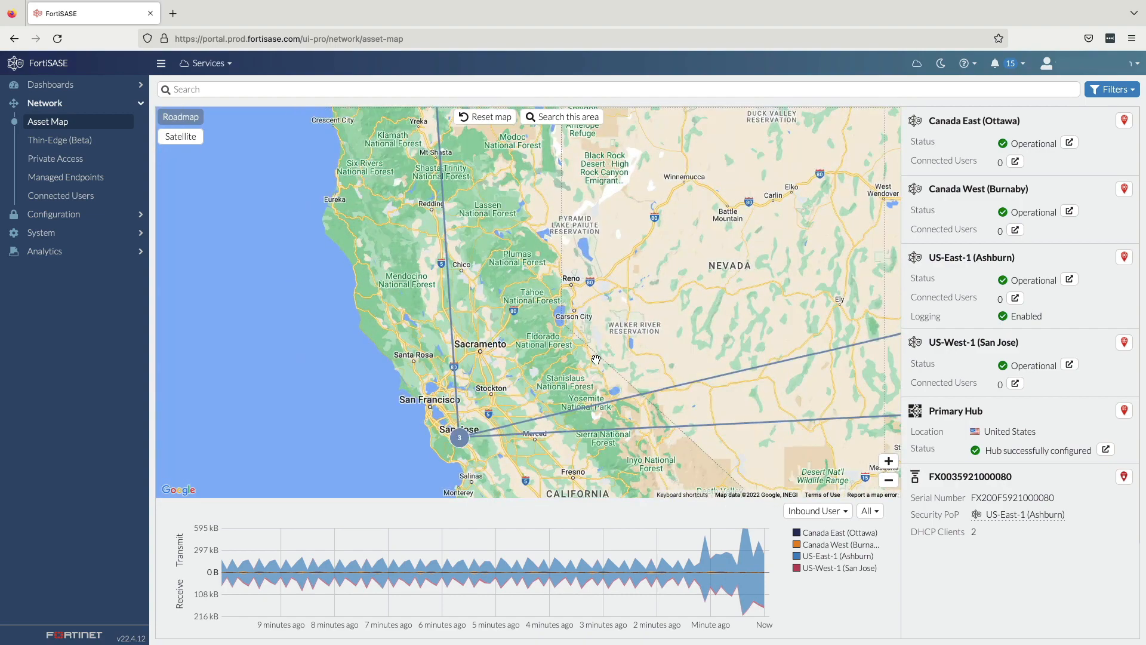
scroll(626, 265, "up", 1)
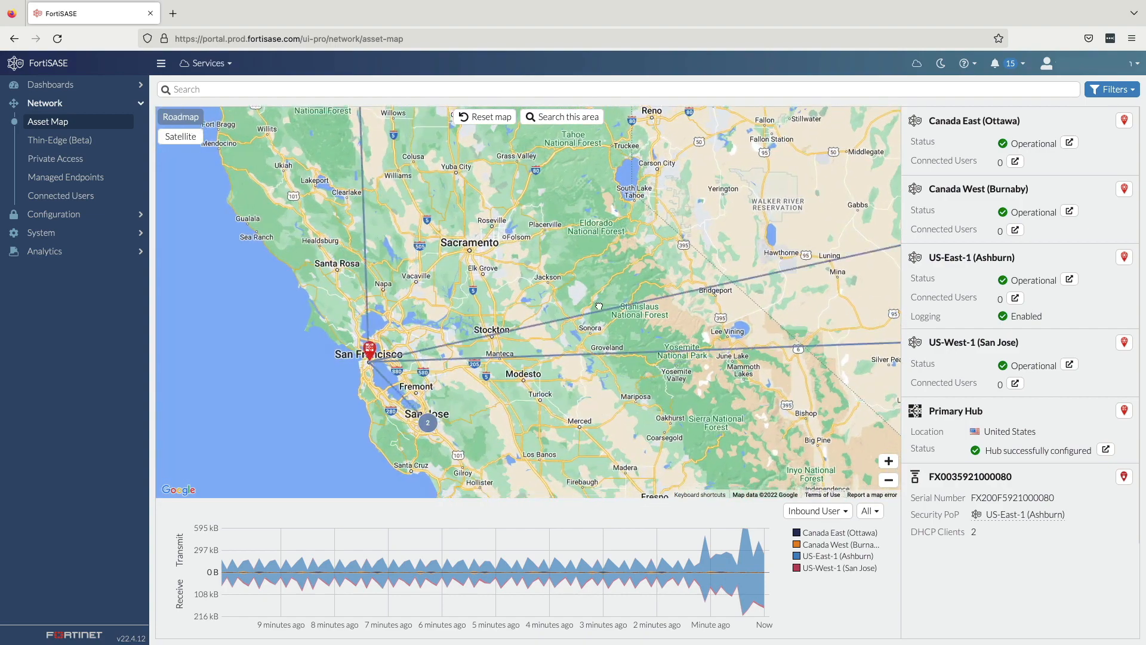
mouse_move(591, 307)
left_mouse_down()
mouse_move(616, 268)
mouse_move(586, 302)
left_mouse_up()
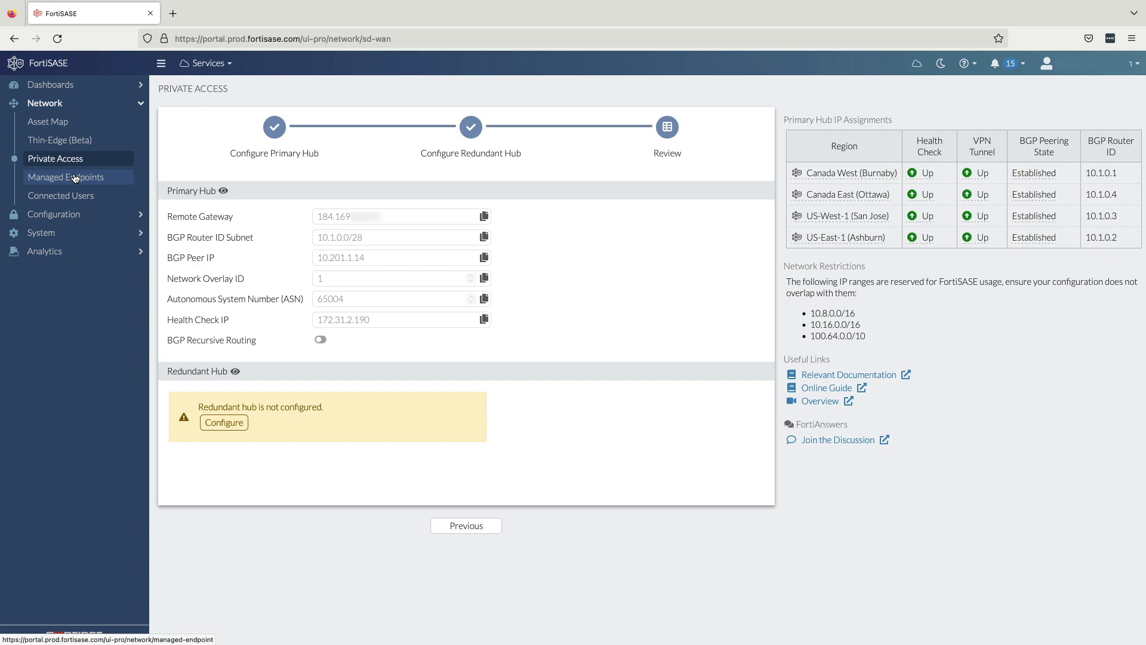
left_click(75, 178)
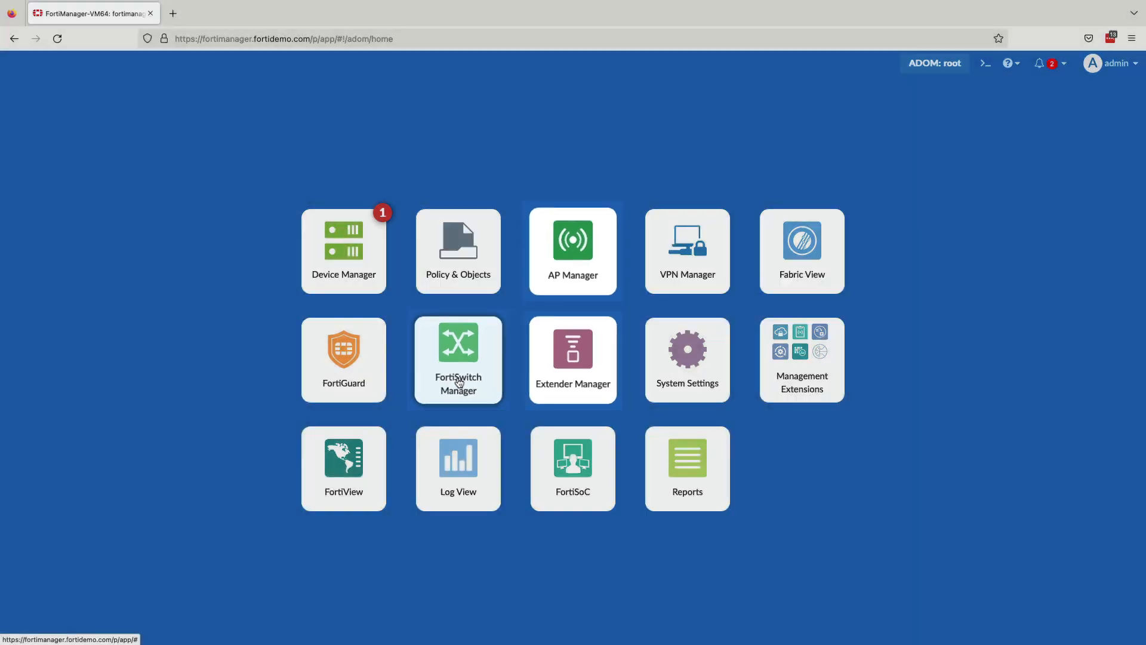
Step: Switch to FortiManager's FortiSwitch Manager and view the ports of the managed switch BLDG-E_FS224EP
left_click(459, 384)
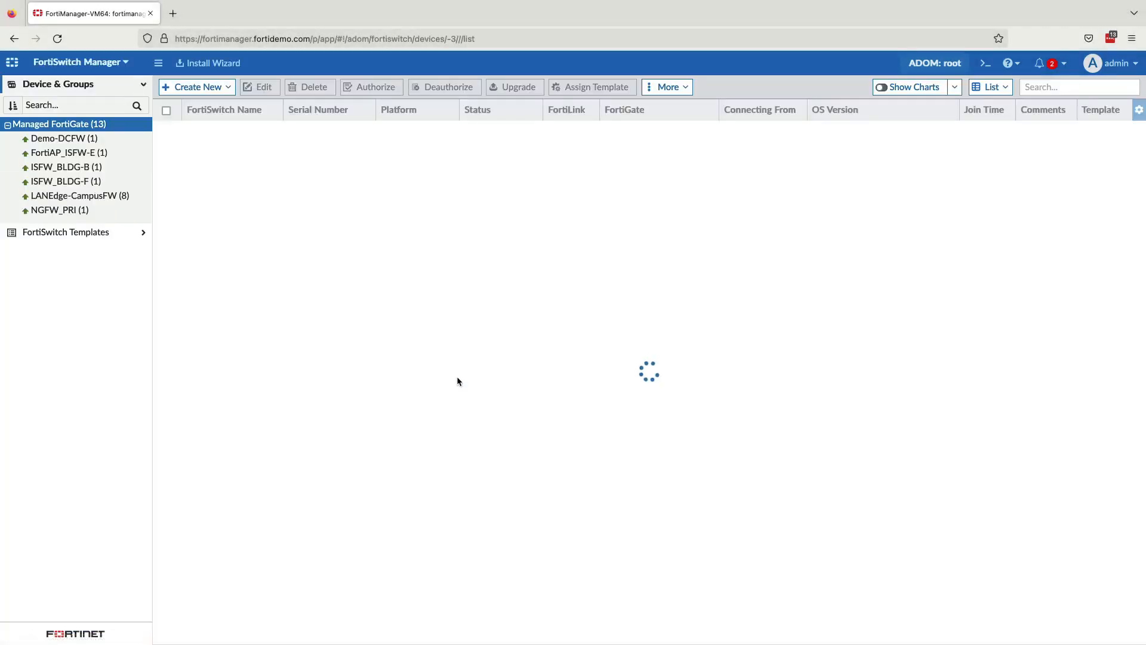
left_click(459, 320)
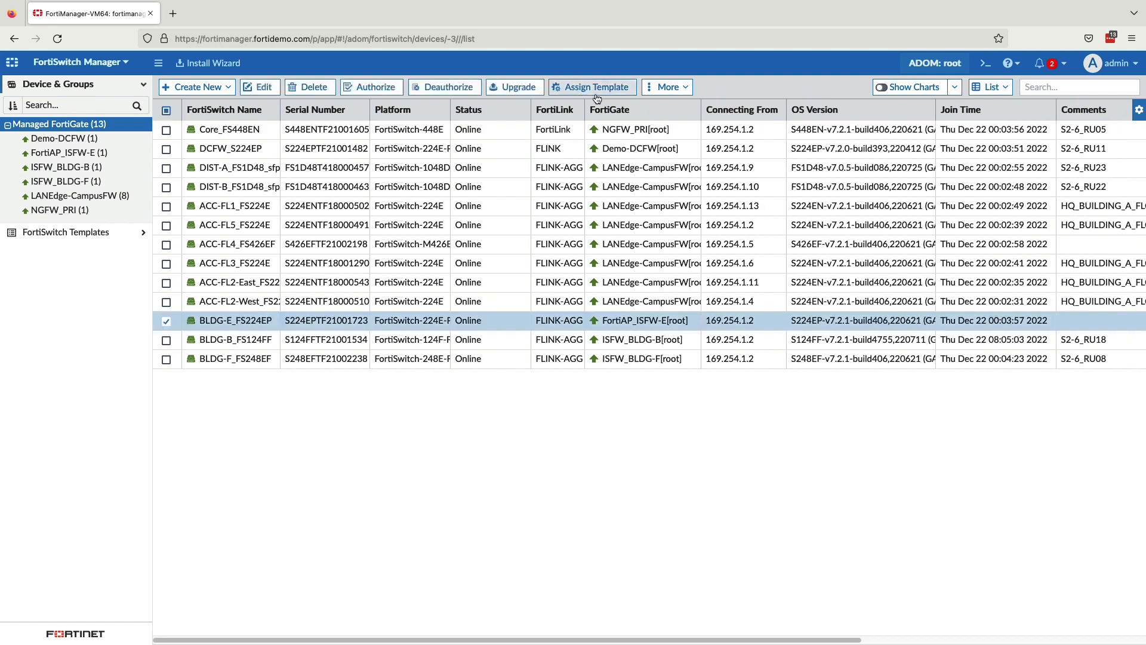
left_click(667, 87)
left_click(687, 105)
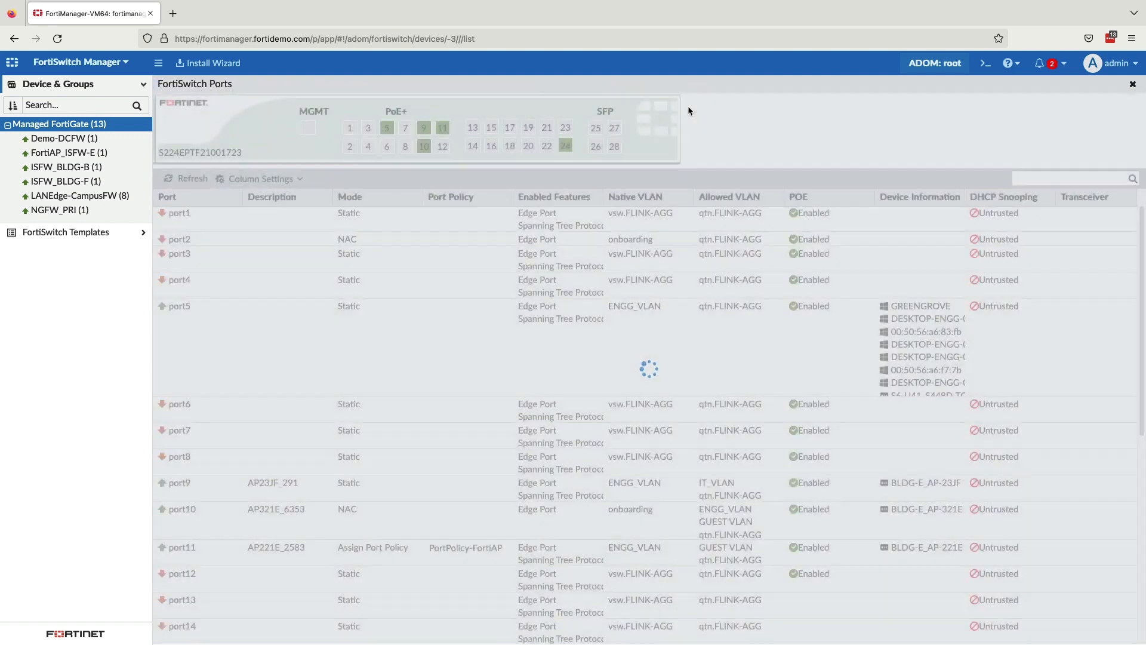
mouse_move(579, 149)
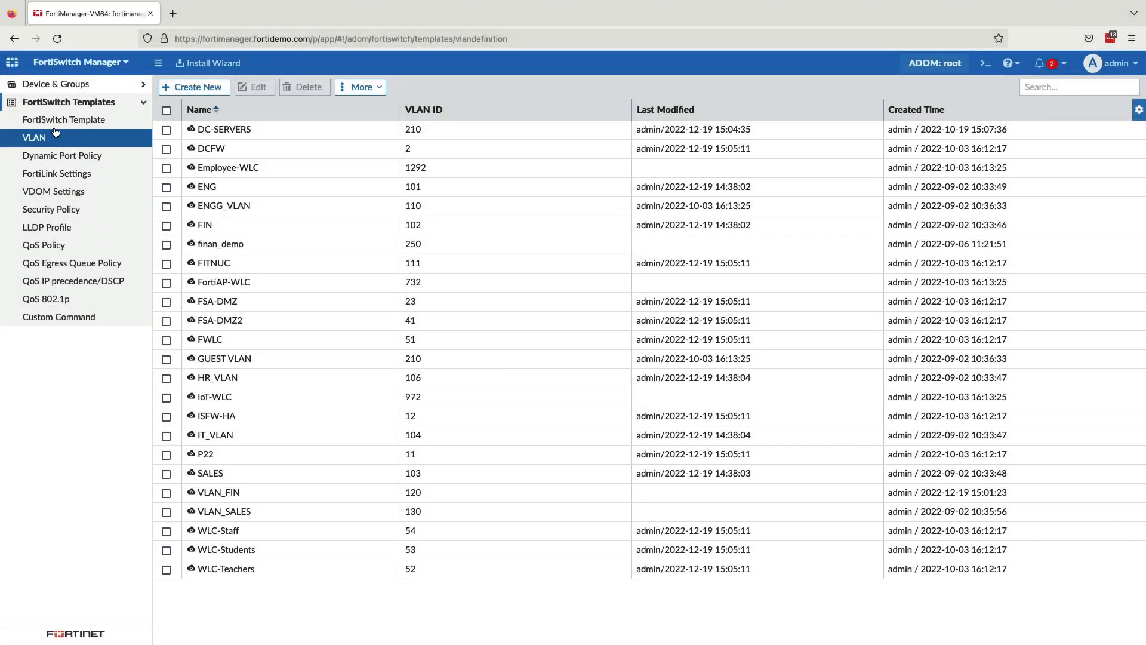
Step: Look through the FortiSwitch templates, including the switch template list, Security Policy and LLDP Profile
left_click(55, 121)
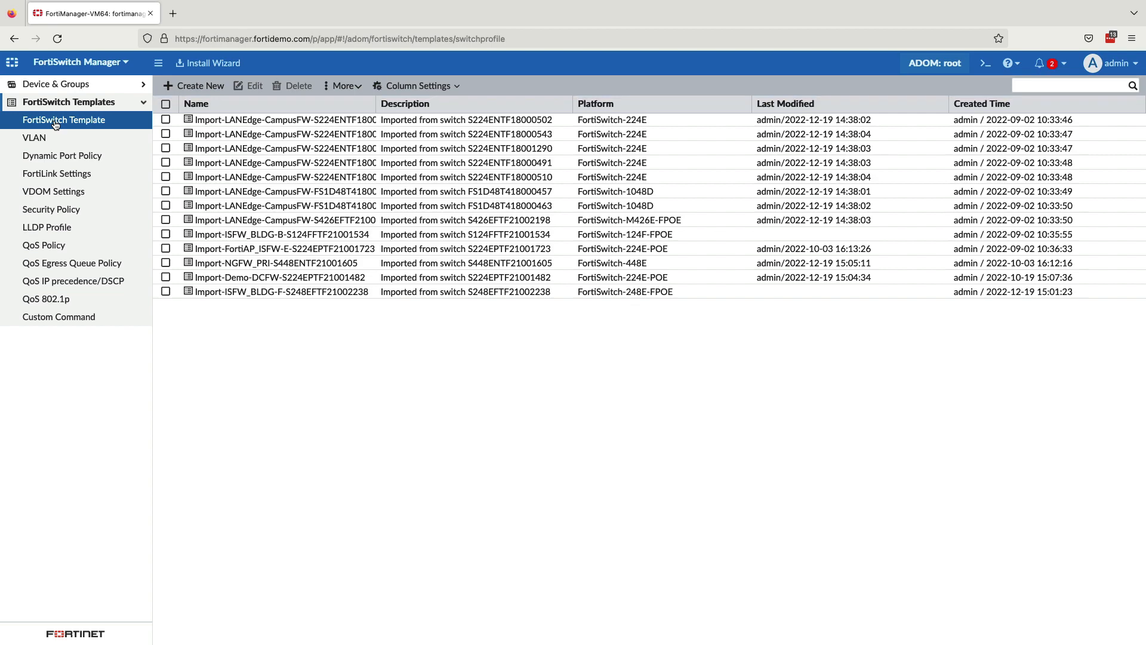
left_click(55, 210)
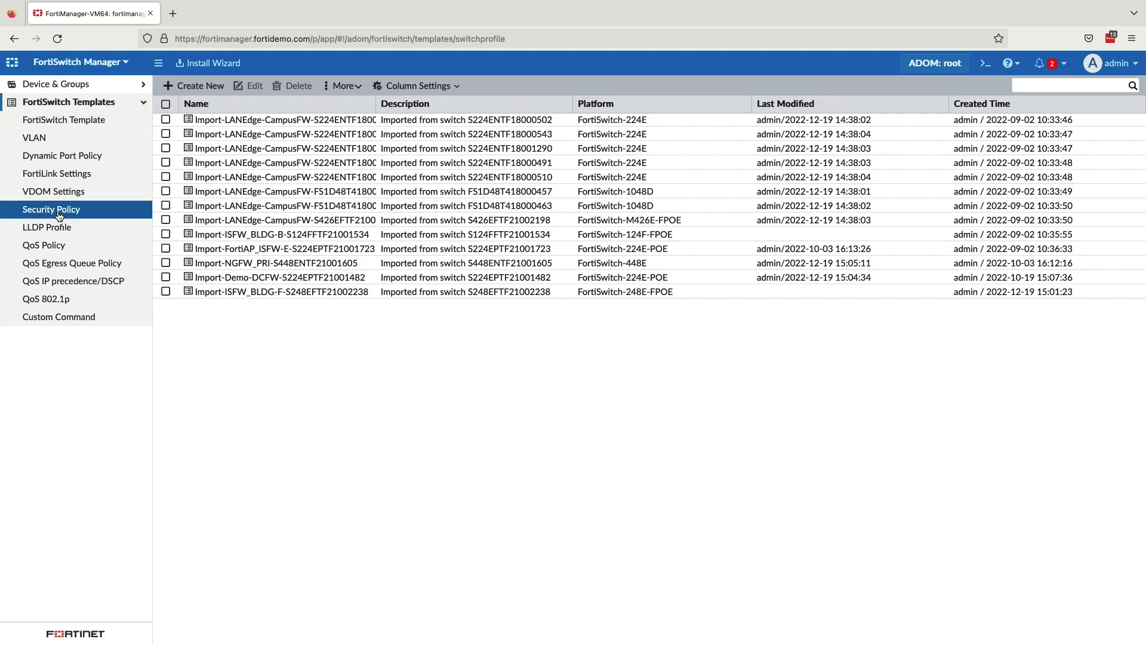
left_click(59, 233)
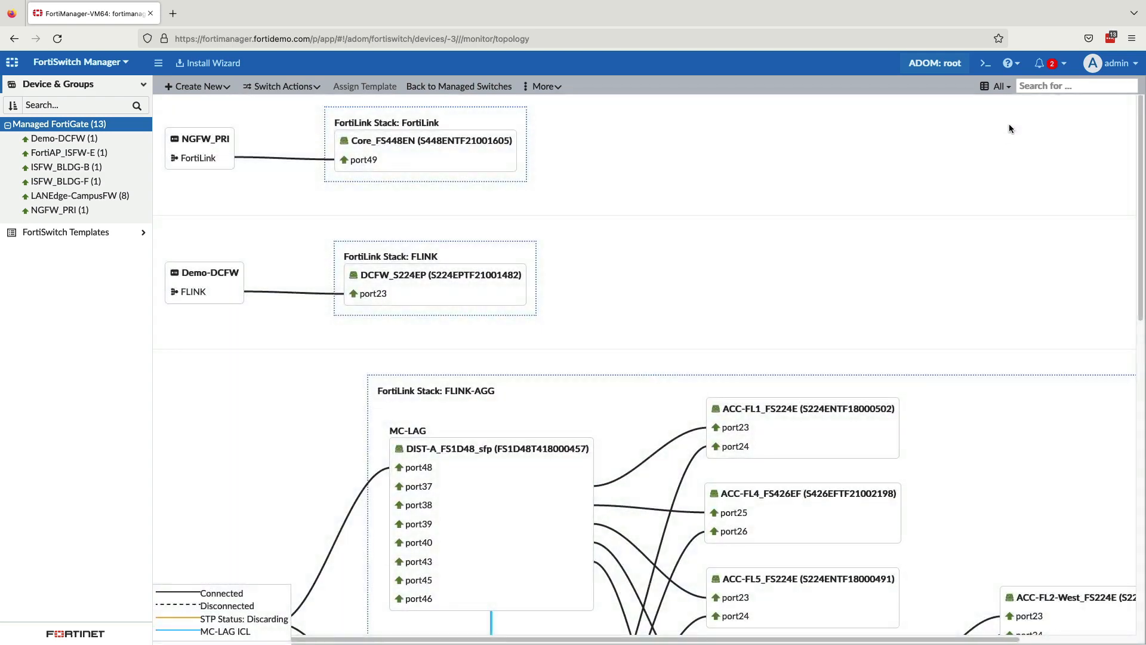
Step: Review the FortiLink topology of the managed switches, including the LANEdge-CampusFW stack with its MC-LAG pair
scroll(1124, 141, "down", 5)
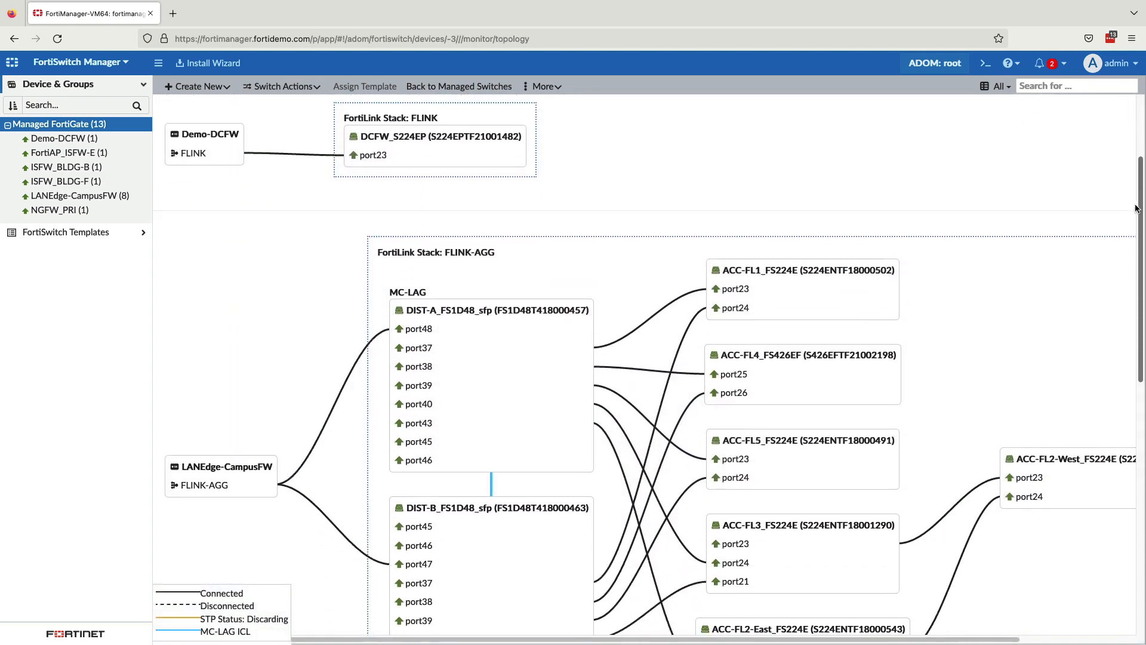
scroll(1120, 292, "up", 1)
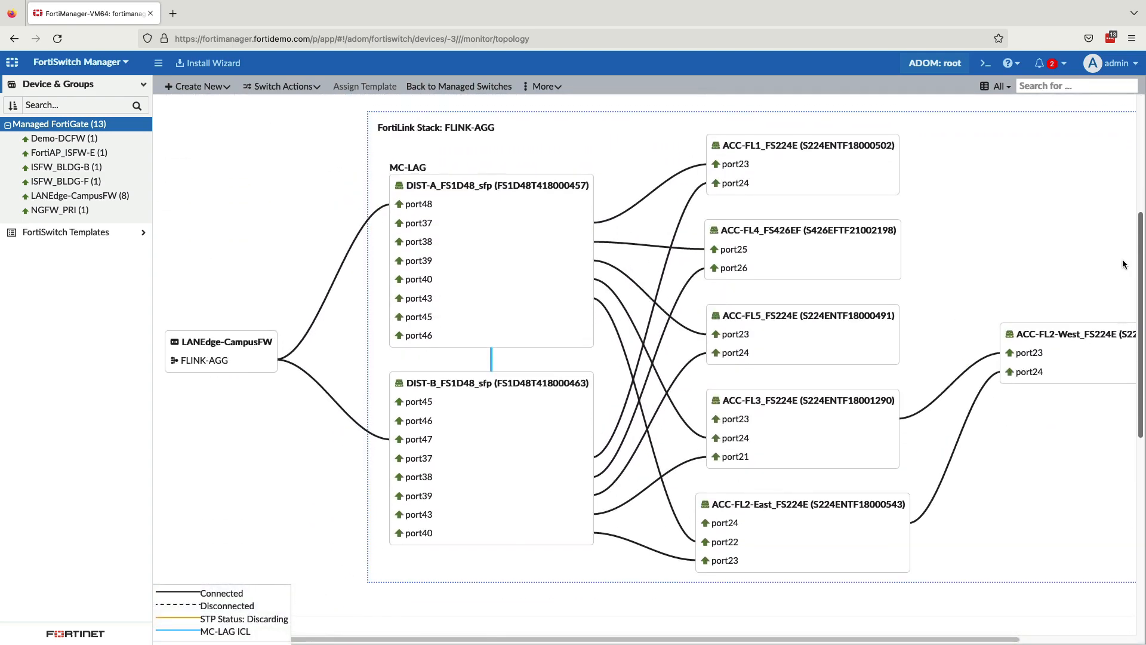
mouse_move(593, 338)
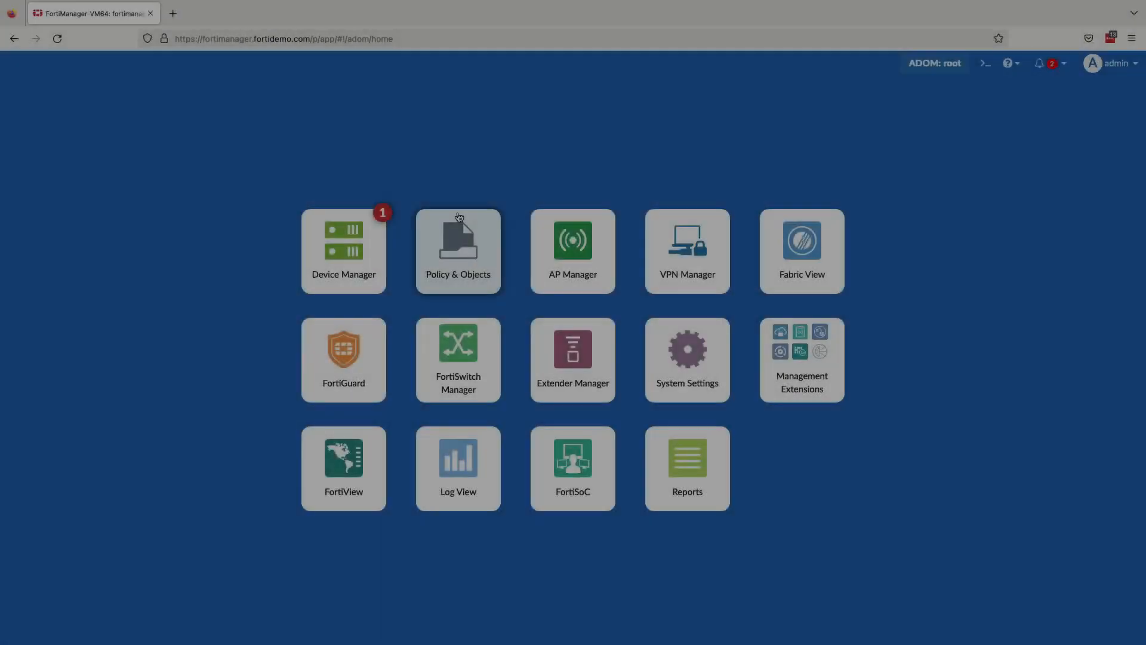
Step: Open AP Manager and bring up Diagnostics and Tools for the access point LAN-E_U431F_46110
left_click(573, 262)
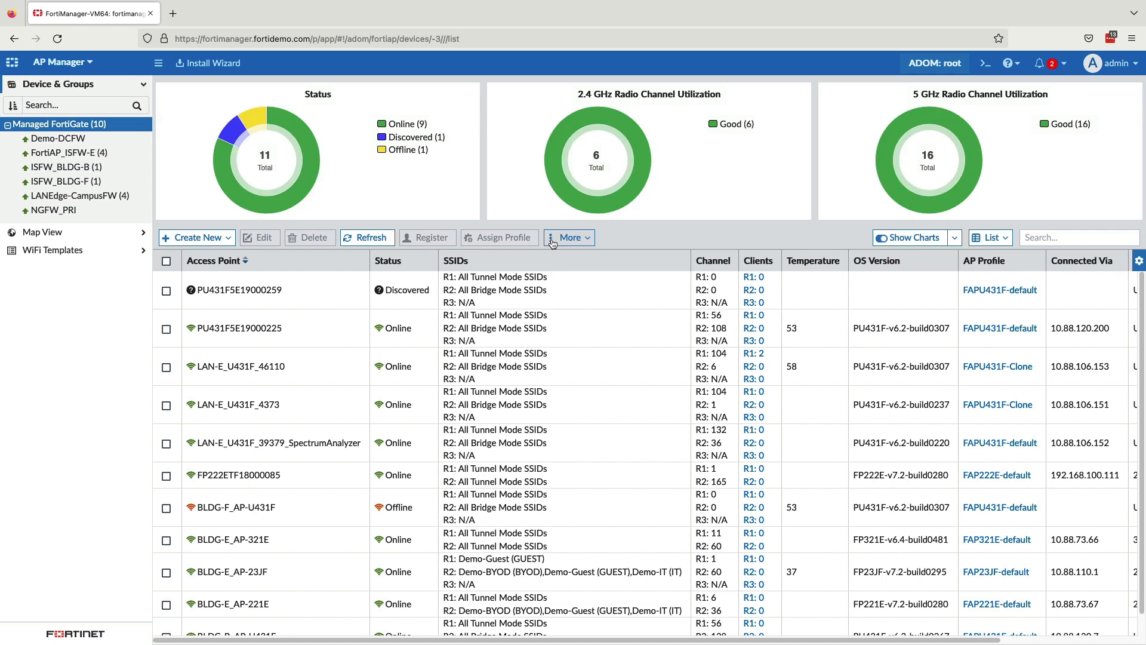
right_click(222, 367)
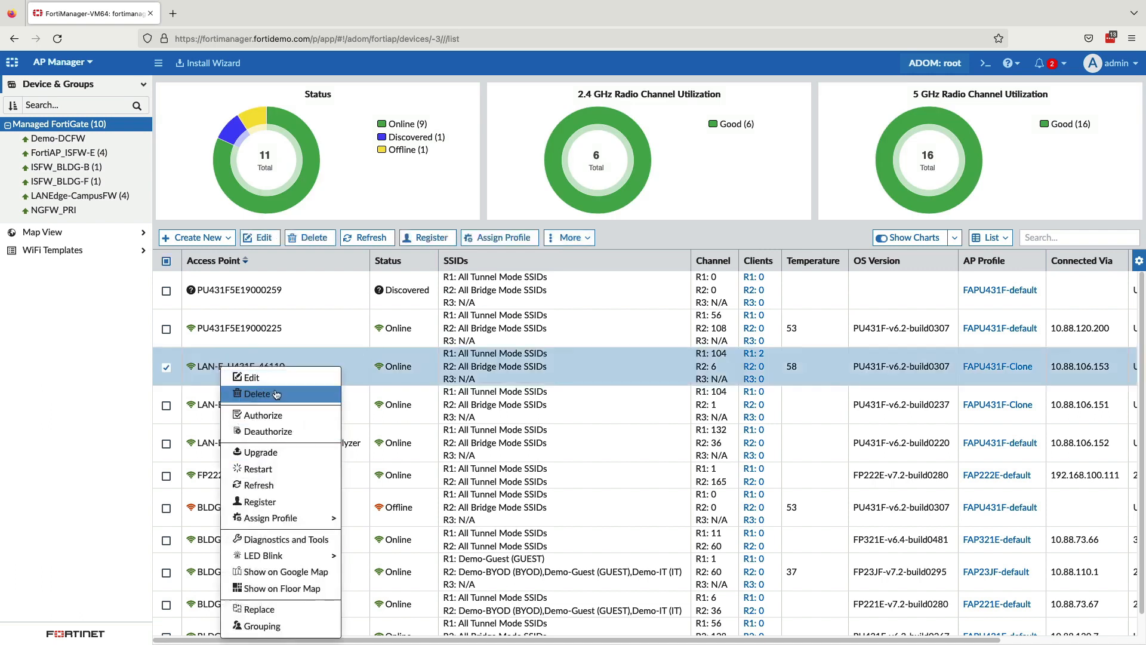
left_click(286, 540)
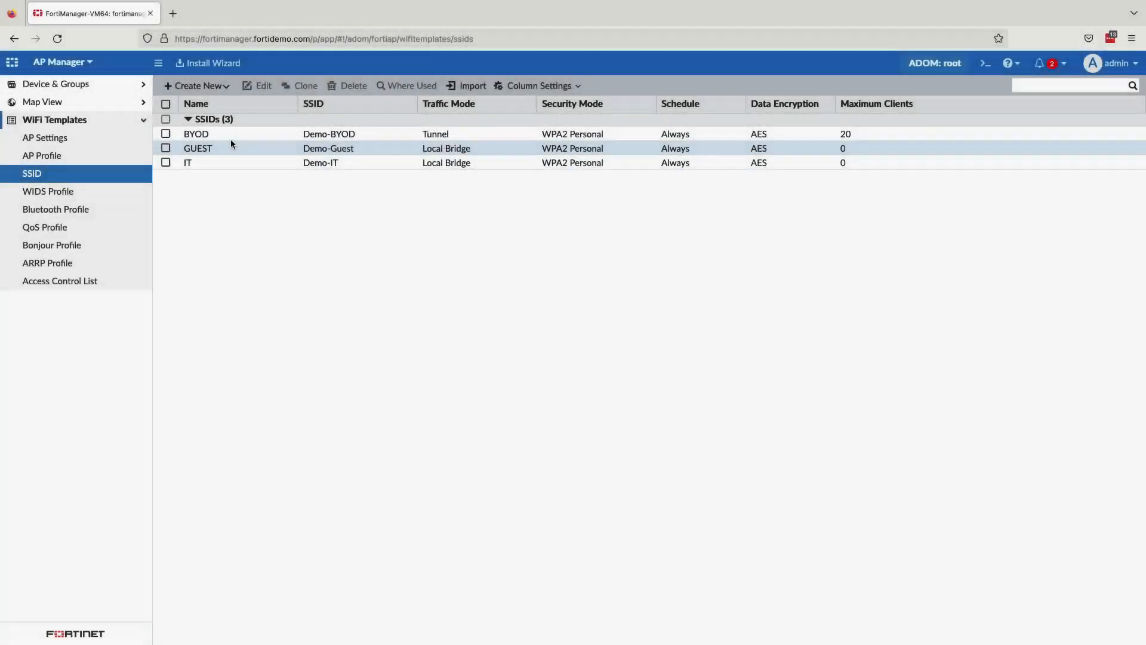
Step: Open the BYOD SSID for editing and review its address, DHCP, WiFi security and per-device mapping settings
left_click(228, 134)
left_click(262, 86)
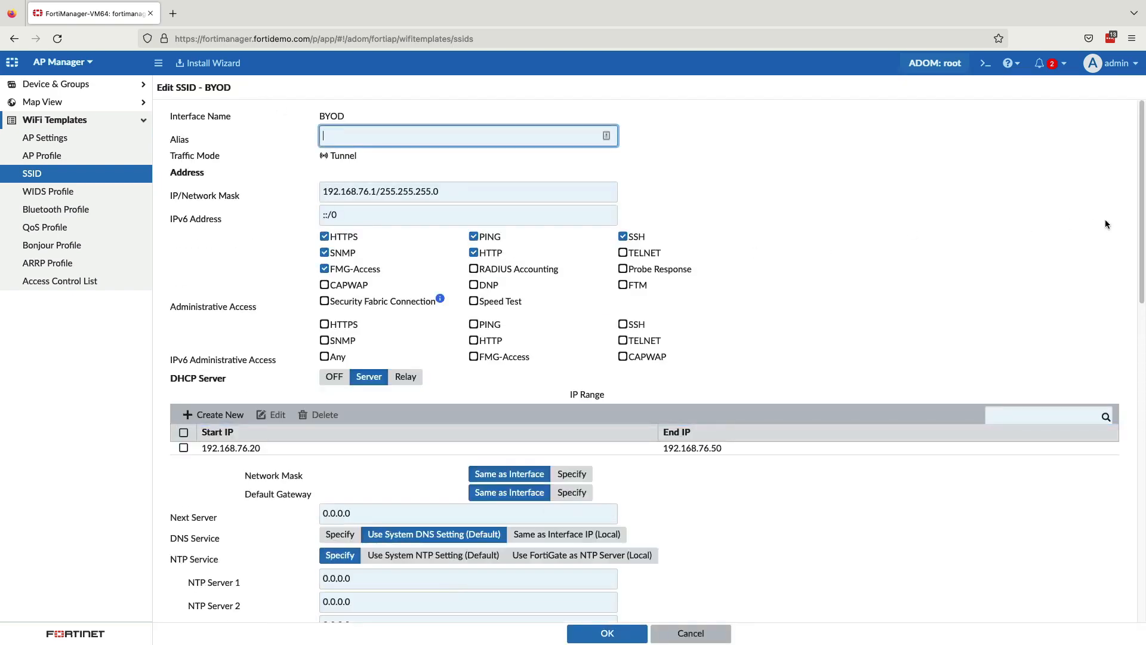
scroll(1105, 224, "down", 5)
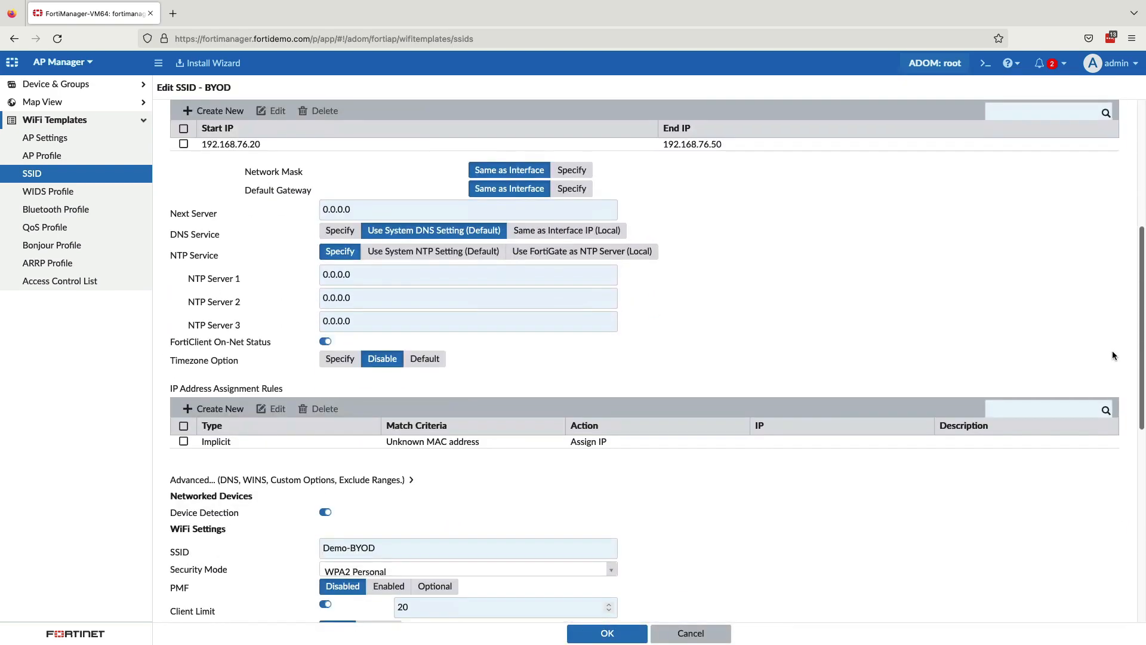
scroll(1112, 355, "down", 7)
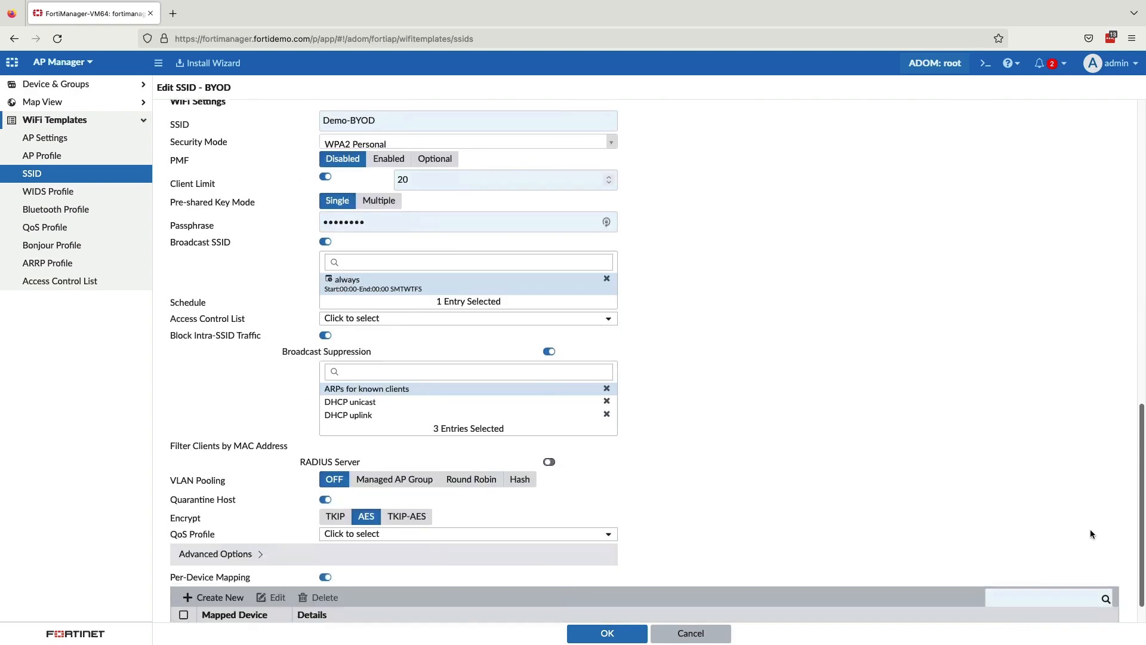
scroll(1090, 534, "down", 1)
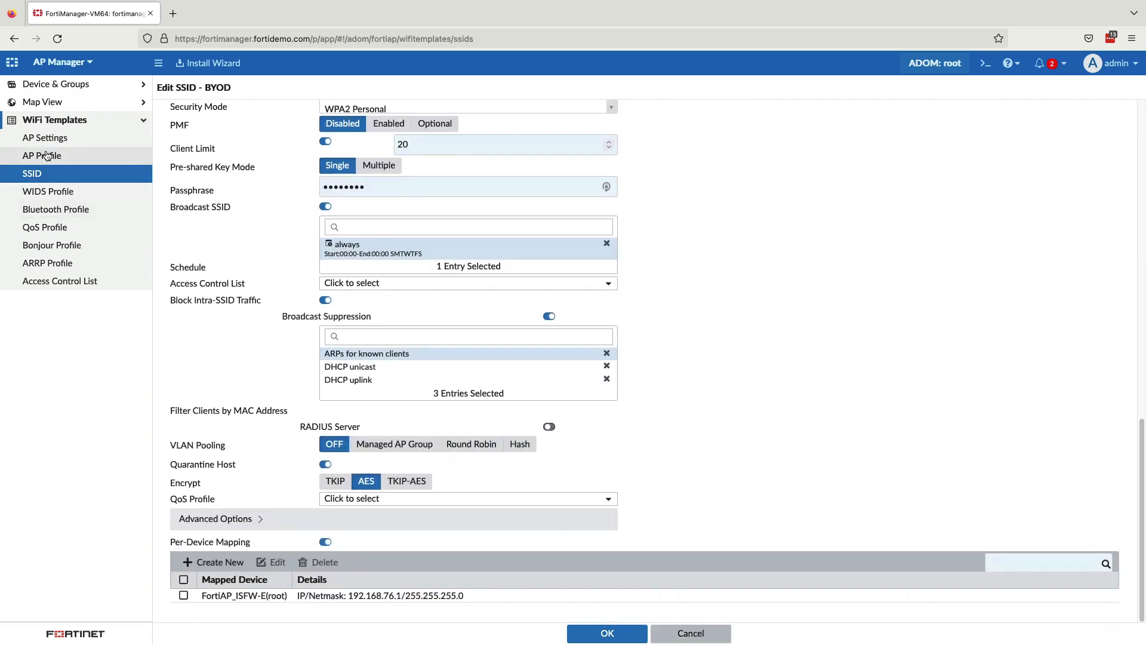
Step: Open the AP profile FAP222E-default for editing to look at its radio settings
left_click(47, 156)
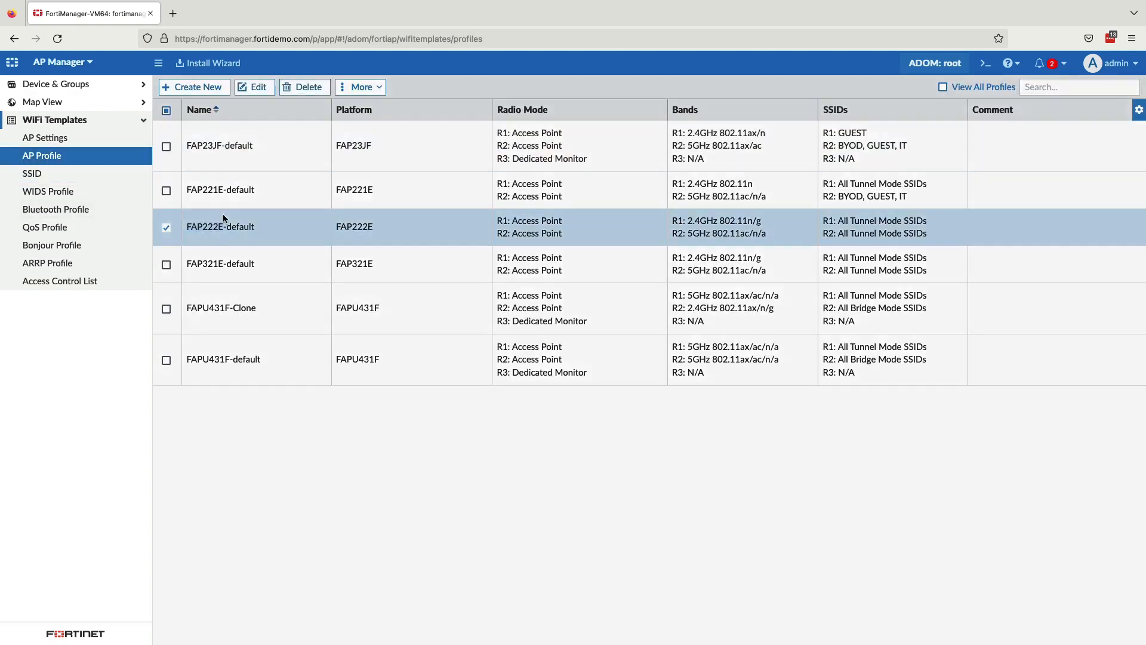
double_click(226, 226)
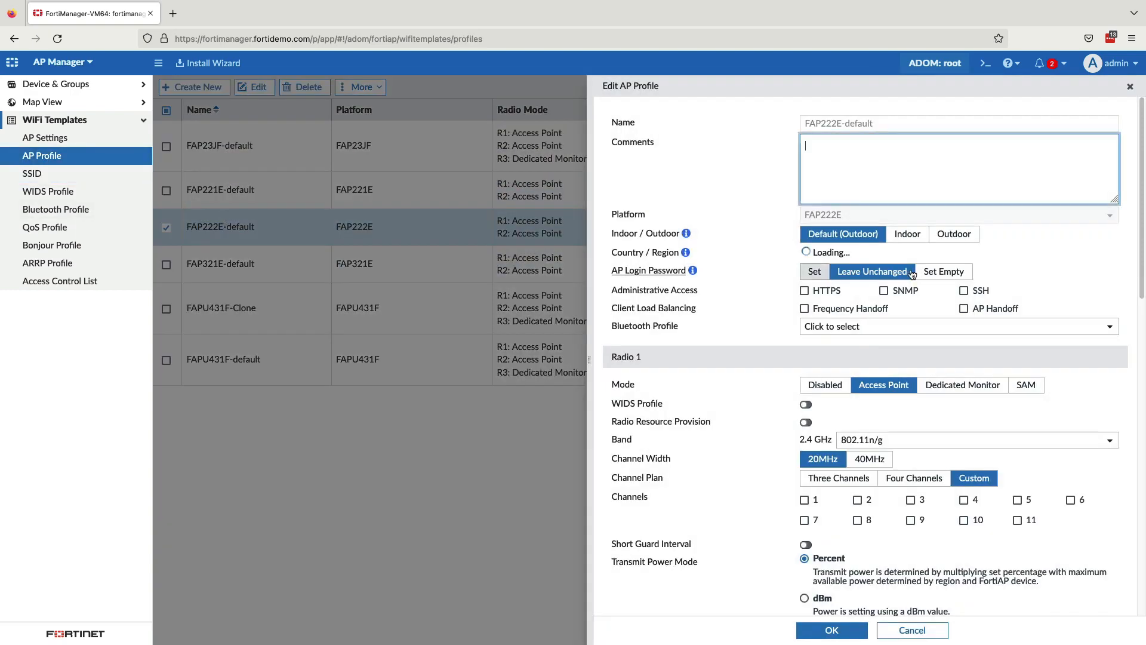